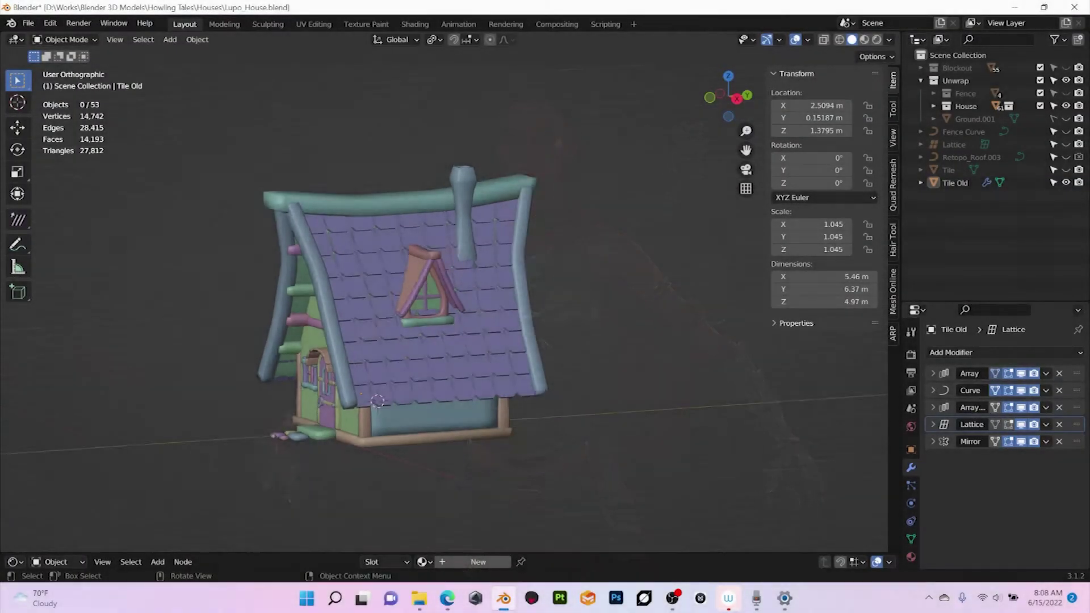
- Hide the Tile Old object so the bare roof surface is exposed
{"action": "scroll", "coordinate": [446, 294], "scroll_direction": "up", "scroll_amount": 2}
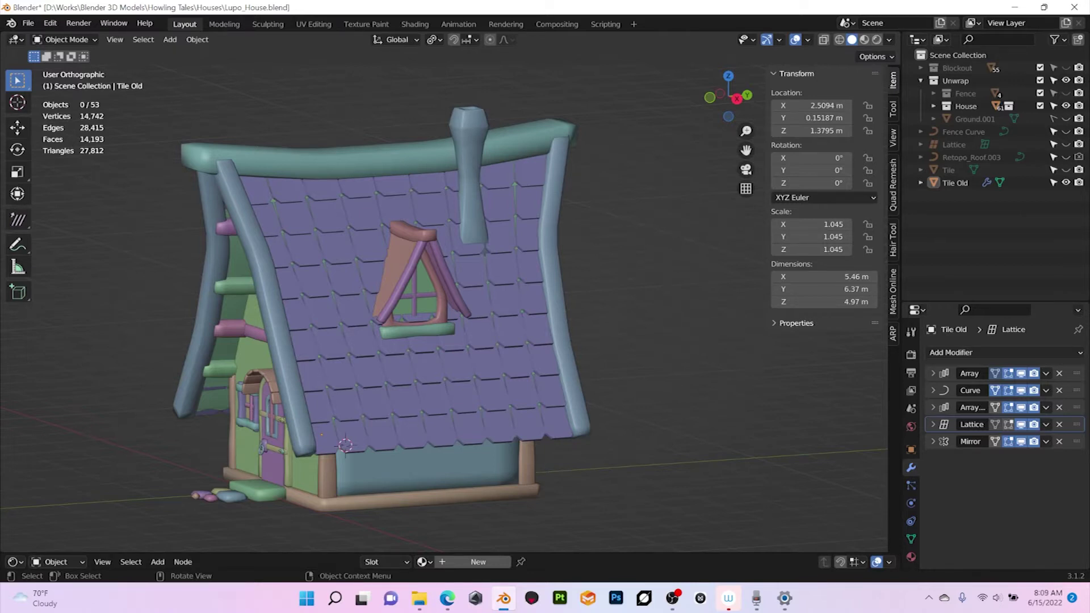
{"action": "middle_click_drag", "start_coordinate": [397, 307], "coordinate": [567, 303]}
{"action": "scroll", "coordinate": [431, 310], "scroll_direction": "up", "scroll_amount": 1}
{"action": "mouse_move", "coordinate": [443, 306]}
{"action": "middle_mouse_down"}
{"action": "mouse_move", "coordinate": [386, 306]}
{"action": "mouse_move", "coordinate": [511, 307]}
{"action": "mouse_move", "coordinate": [386, 306]}
{"action": "mouse_move", "coordinate": [477, 306]}
{"action": "mouse_move", "coordinate": [437, 306]}
{"action": "middle_mouse_up"}
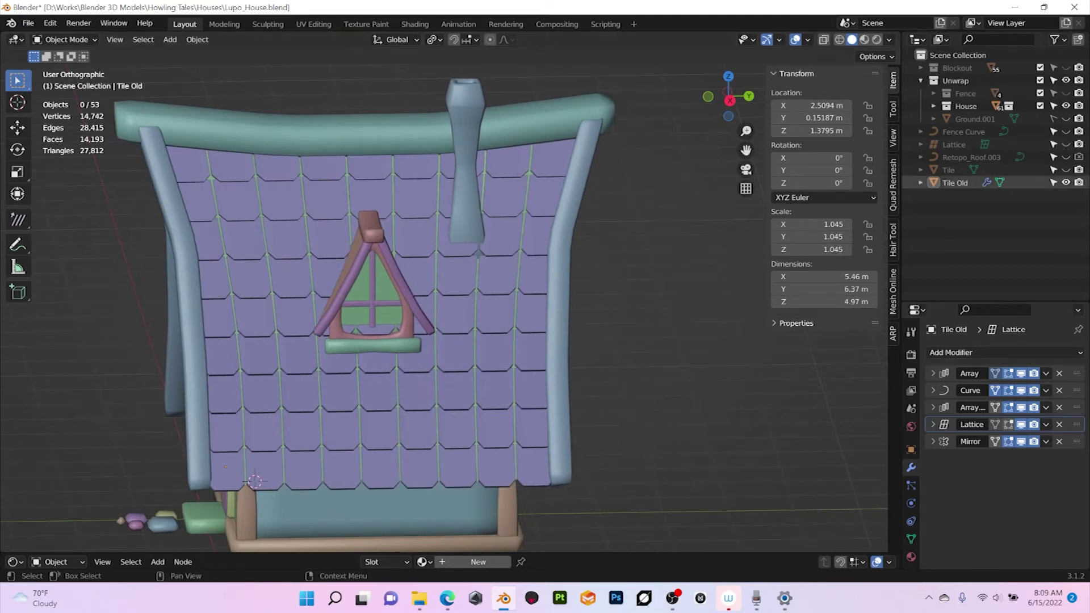
{"action": "left_click", "coordinate": [1066, 183]}
{"action": "middle_click_drag", "start_coordinate": [568, 284], "coordinate": [618, 284]}
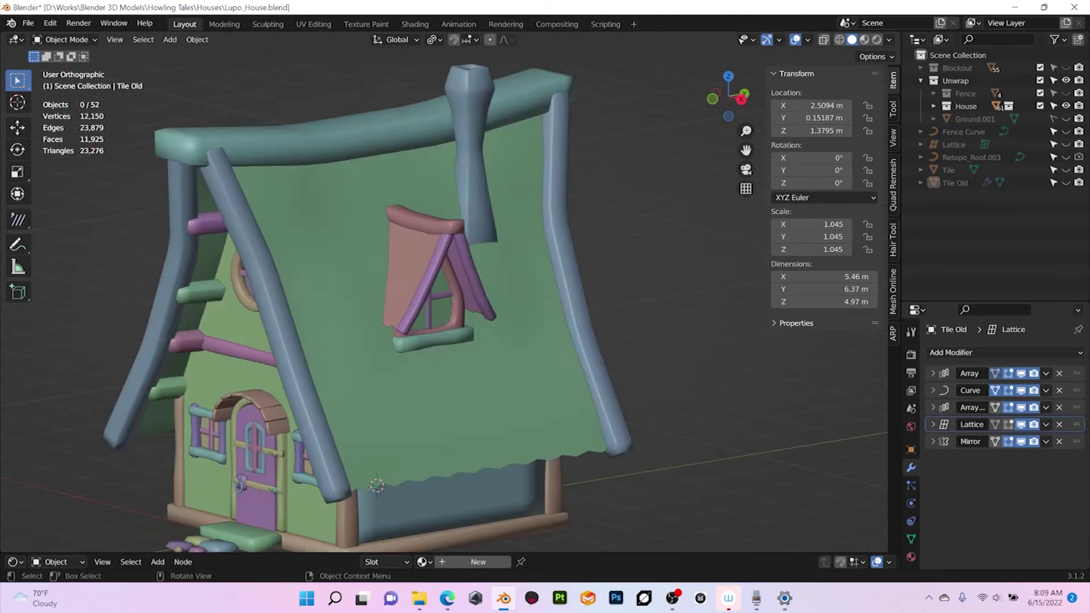
- Unhide the Tile object and select the single tile beside the house
{"action": "left_click", "coordinate": [1065, 169]}
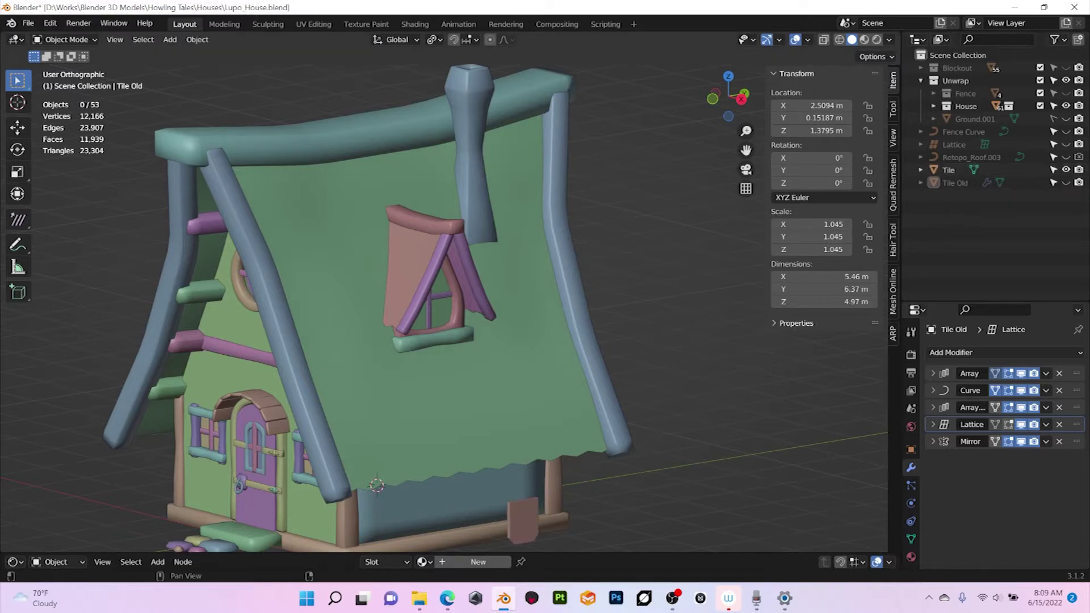
{"action": "middle_click_drag", "start_coordinate": [431, 306], "coordinate": [401, 250]}
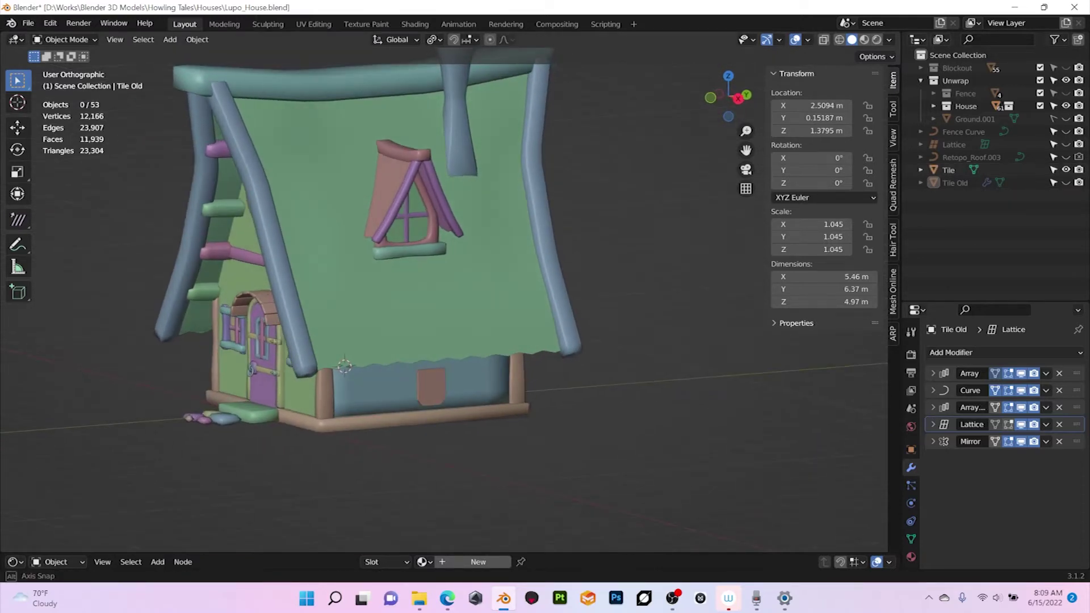
{"action": "left_click", "coordinate": [431, 387]}
{"action": "middle_click_drag", "start_coordinate": [431, 386], "coordinate": [384, 374]}
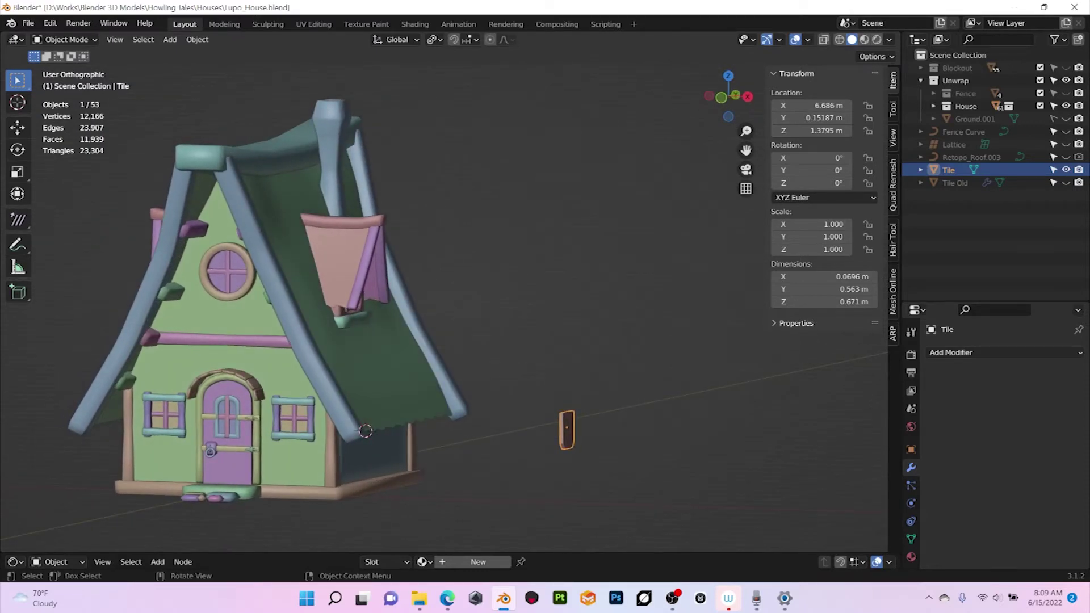
{"action": "middle_click_drag", "start_coordinate": [365, 430], "coordinate": [463, 424]}
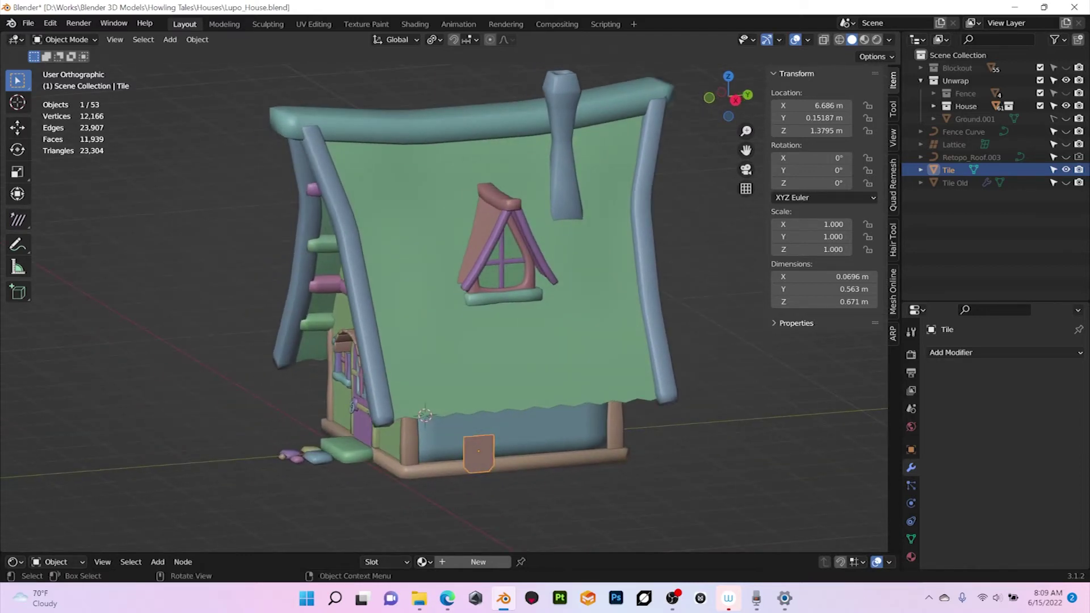
- Enter Edit Mode on the roof mesh and select the vertical edge loop between the dormer window and the front gable beam
{"action": "left_click", "coordinate": [454, 352]}
{"action": "key", "text": "Tab"}
{"action": "middle_click_drag", "start_coordinate": [454, 352], "coordinate": [433, 352]}
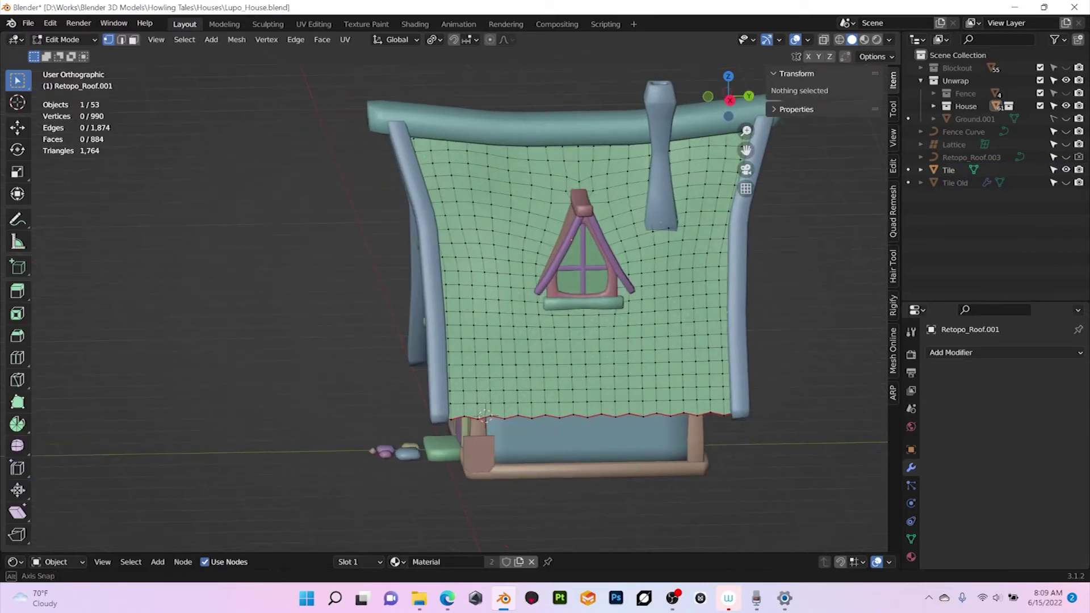
{"action": "scroll", "coordinate": [433, 352], "scroll_direction": "up", "scroll_amount": 1}
{"action": "scroll", "coordinate": [449, 301], "scroll_direction": "up", "scroll_amount": 1}
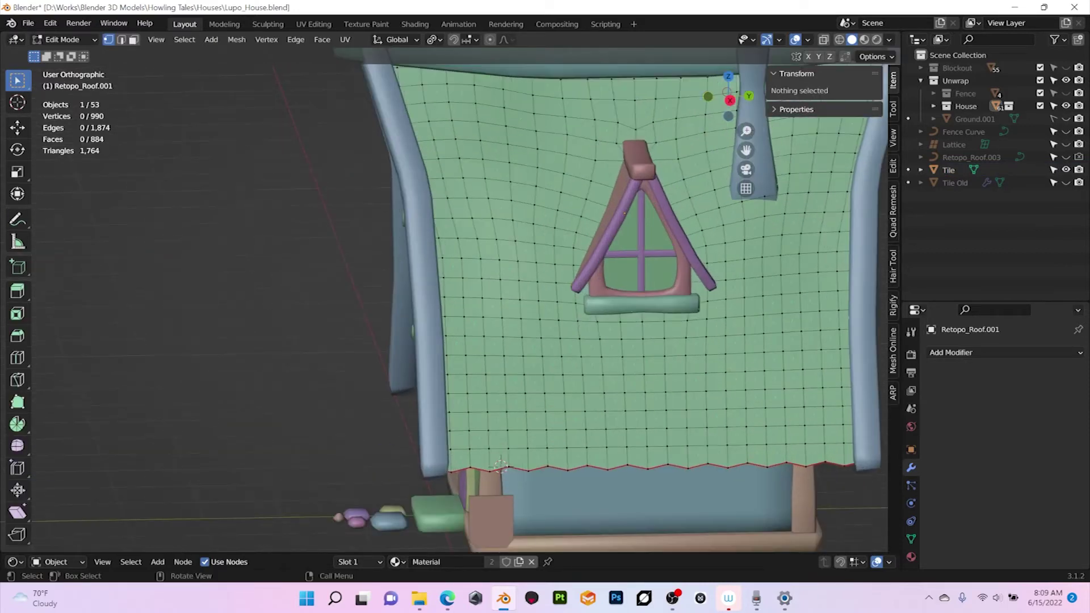
{"action": "middle_click_drag", "start_coordinate": [500, 307], "coordinate": [426, 290], "text": "shift"}
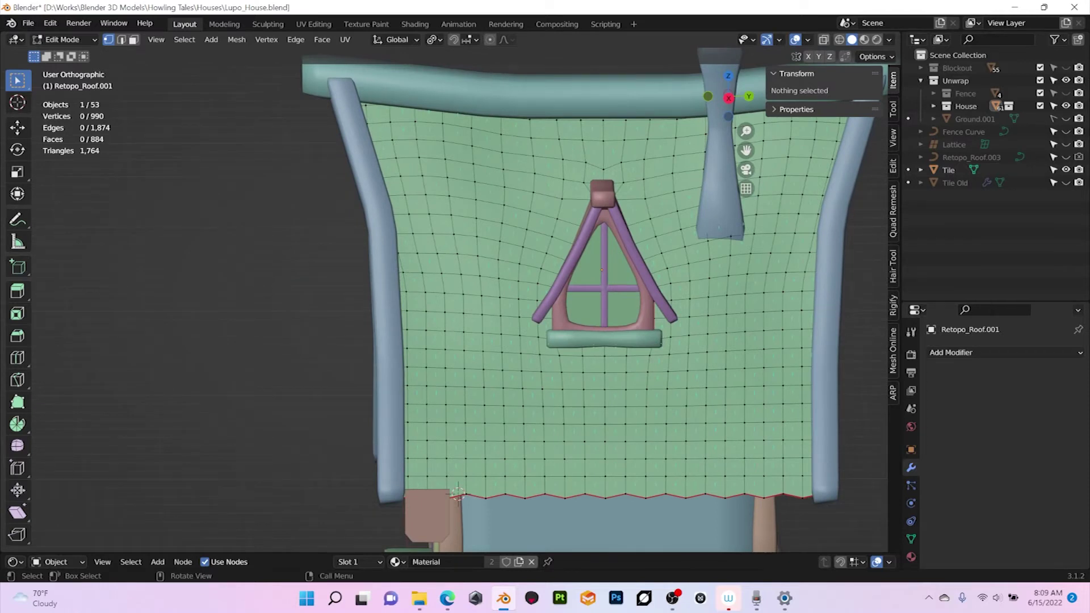
{"action": "key", "text": "alt"}
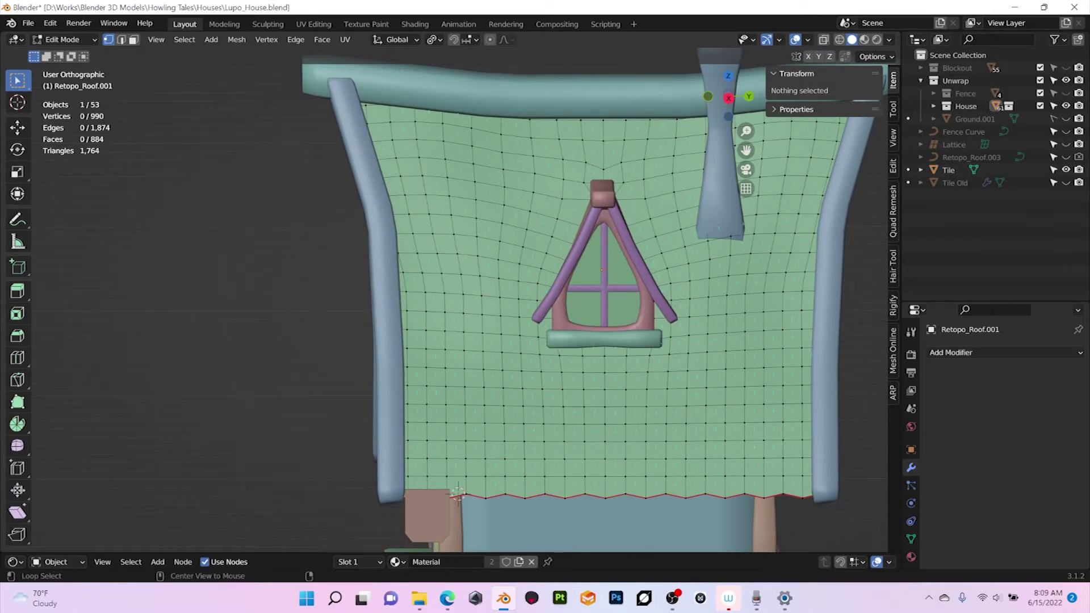
{"action": "left_click", "coordinate": [457, 493], "text": "alt"}
{"action": "middle_click_drag", "start_coordinate": [458, 493], "coordinate": [429, 497]}
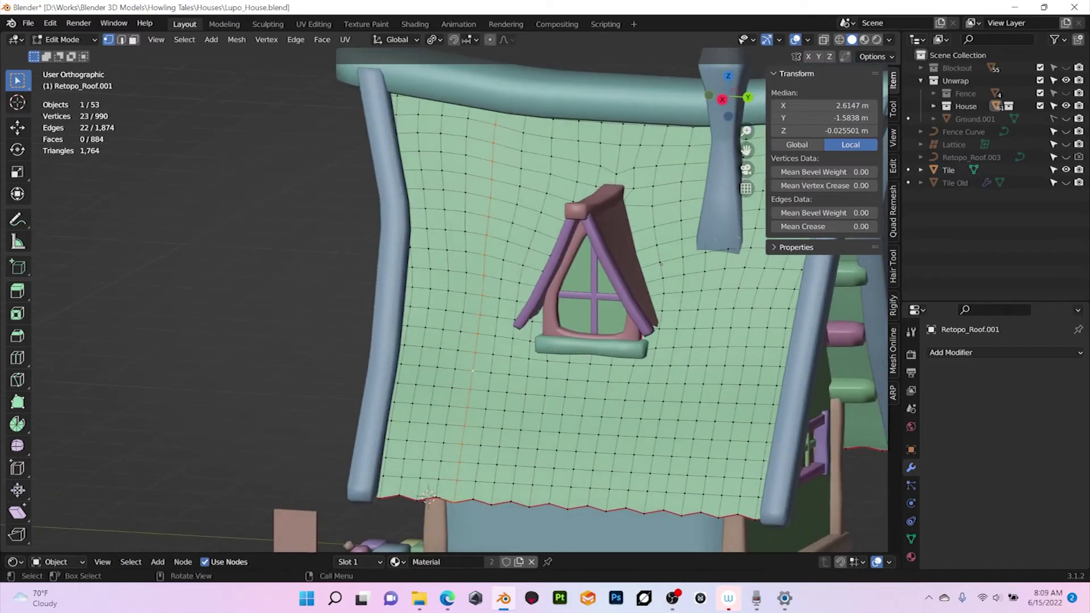
- Duplicate the selected roof edge loop in place and separate the copy into its own object
{"action": "key", "text": "shift+d"}
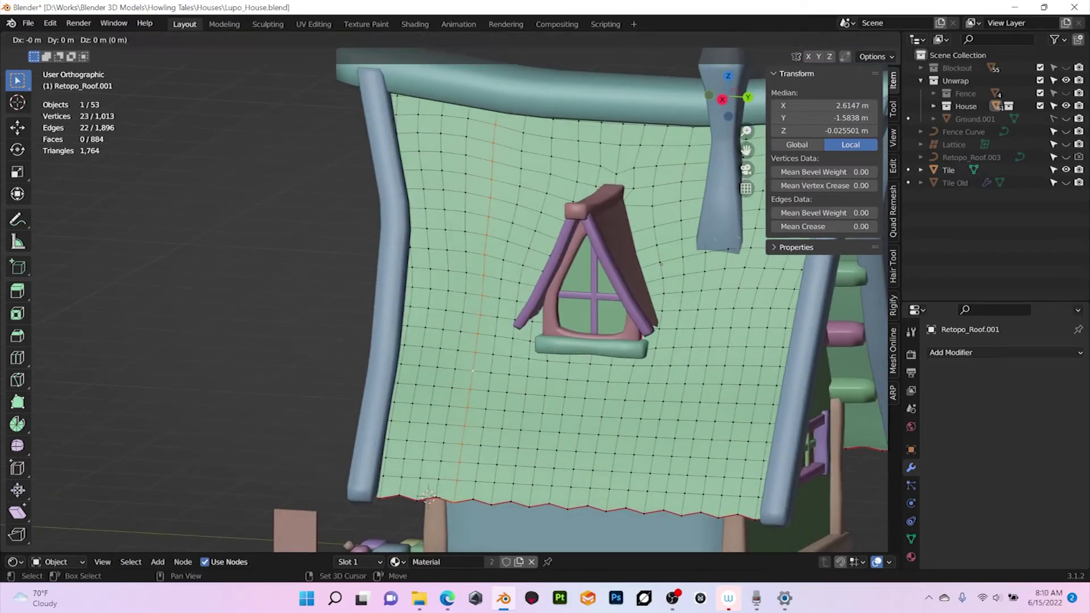
{"action": "right_click", "coordinate": [428, 498]}
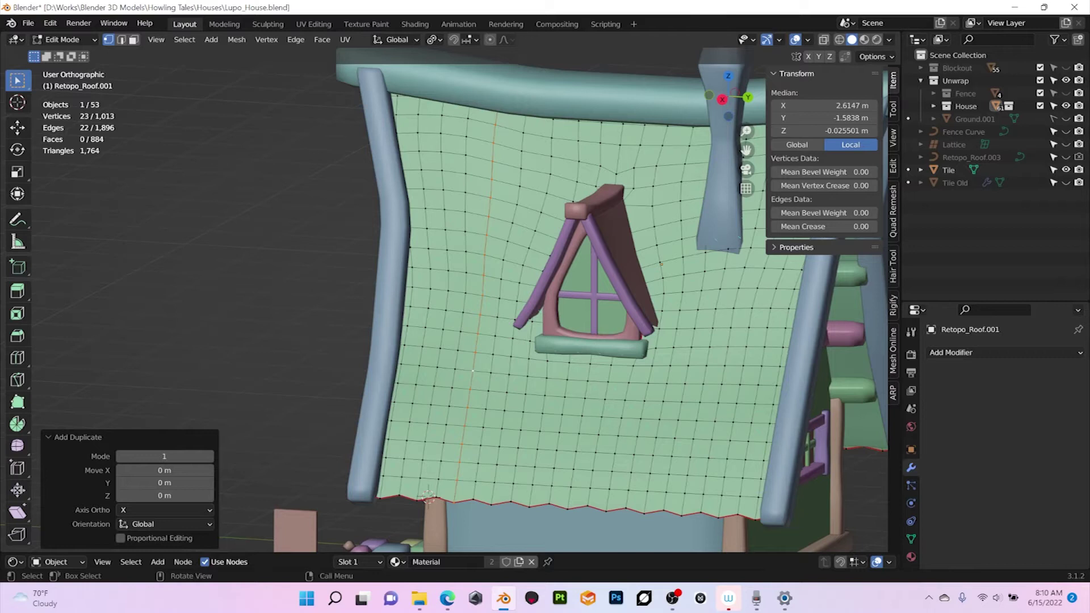
{"action": "middle_click_drag", "start_coordinate": [473, 371], "coordinate": [486, 379]}
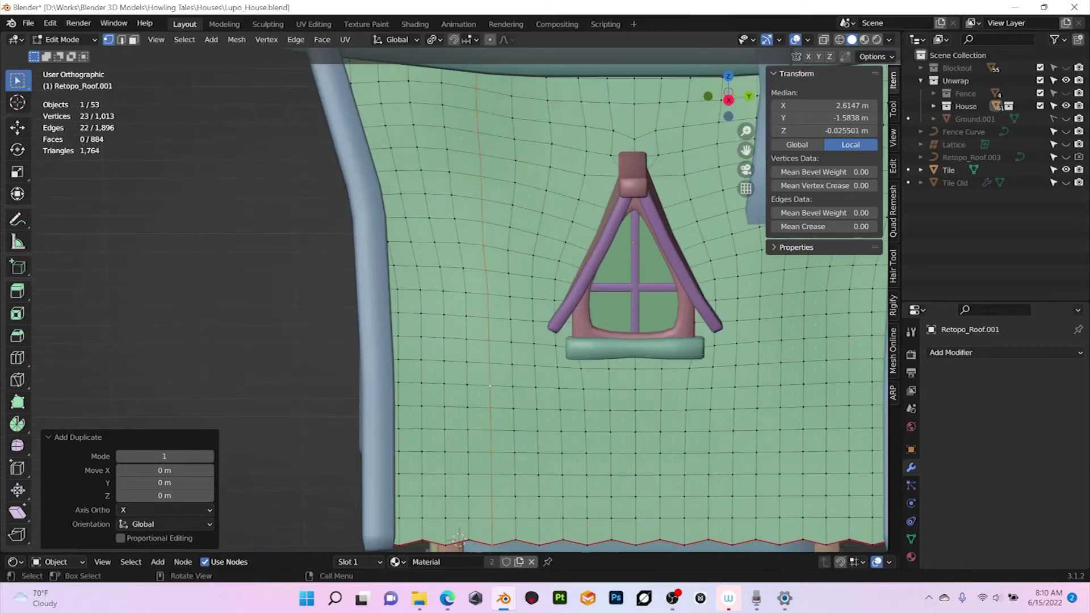
{"action": "scroll", "coordinate": [486, 380], "scroll_direction": "up", "scroll_amount": 1}
{"action": "key", "text": "p"}
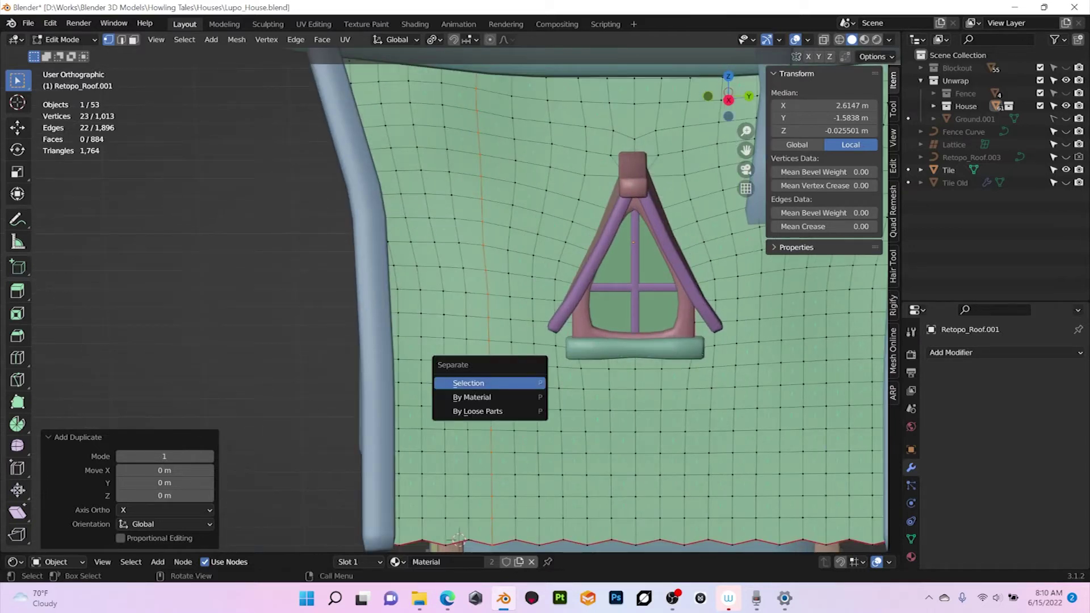
{"action": "left_click", "coordinate": [487, 383]}
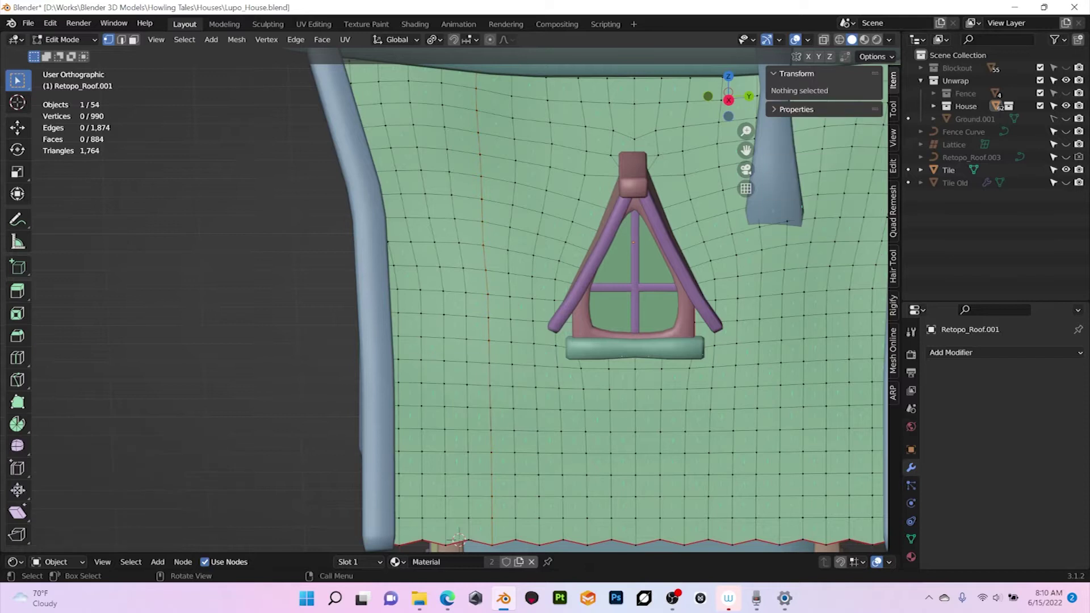
- Return to Object Mode, select the separated edge line and move it out of the House collection into the Scene Collection
{"action": "left_click", "coordinate": [63, 39]}
{"action": "left_click", "coordinate": [60, 52]}
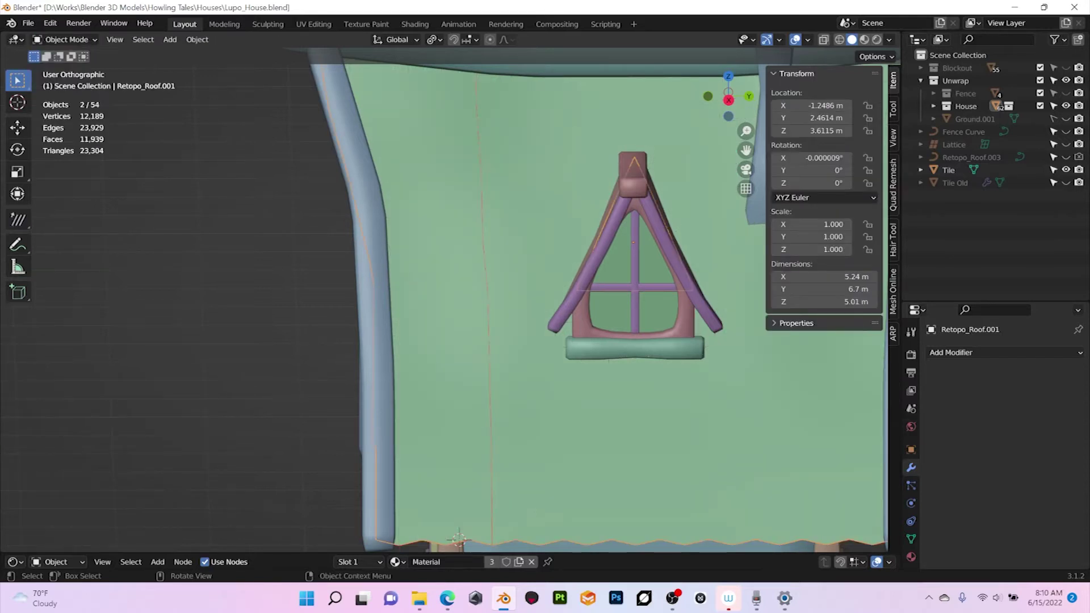
{"action": "left_click", "coordinate": [489, 335]}
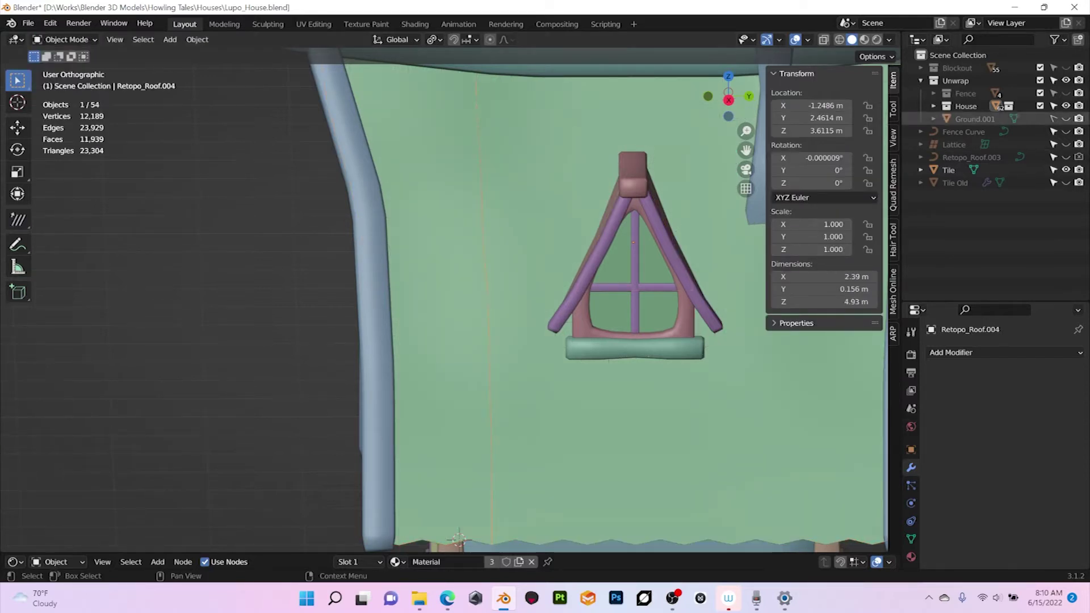
{"action": "key", "text": "period"}
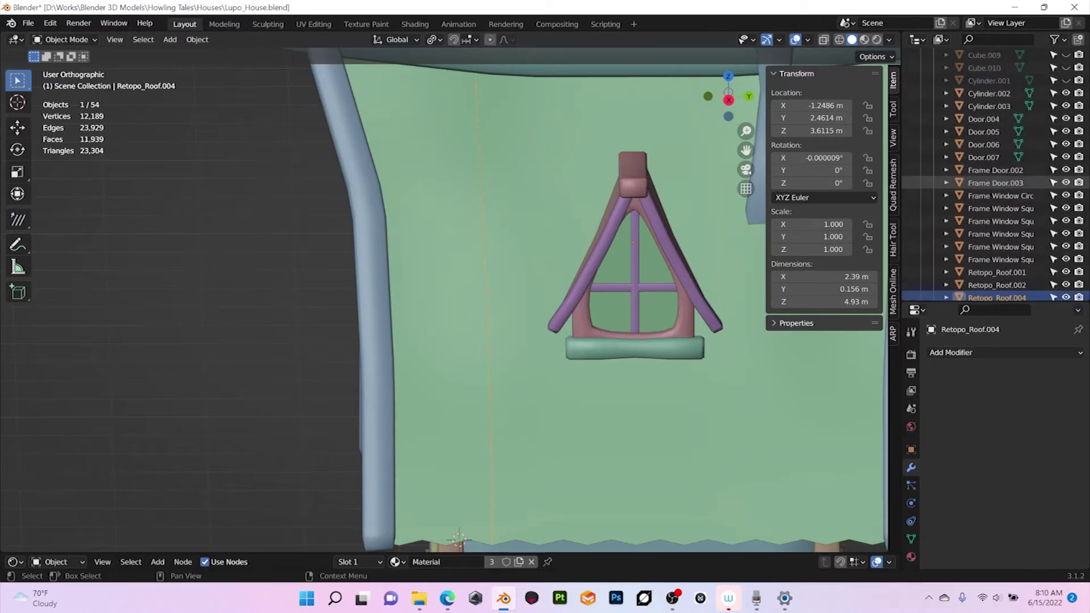
{"action": "left_click_drag", "start_coordinate": [996, 195], "coordinate": [959, 80]}
{"action": "left_click", "coordinate": [934, 106]}
{"action": "left_click_drag", "start_coordinate": [983, 131], "coordinate": [960, 54]}
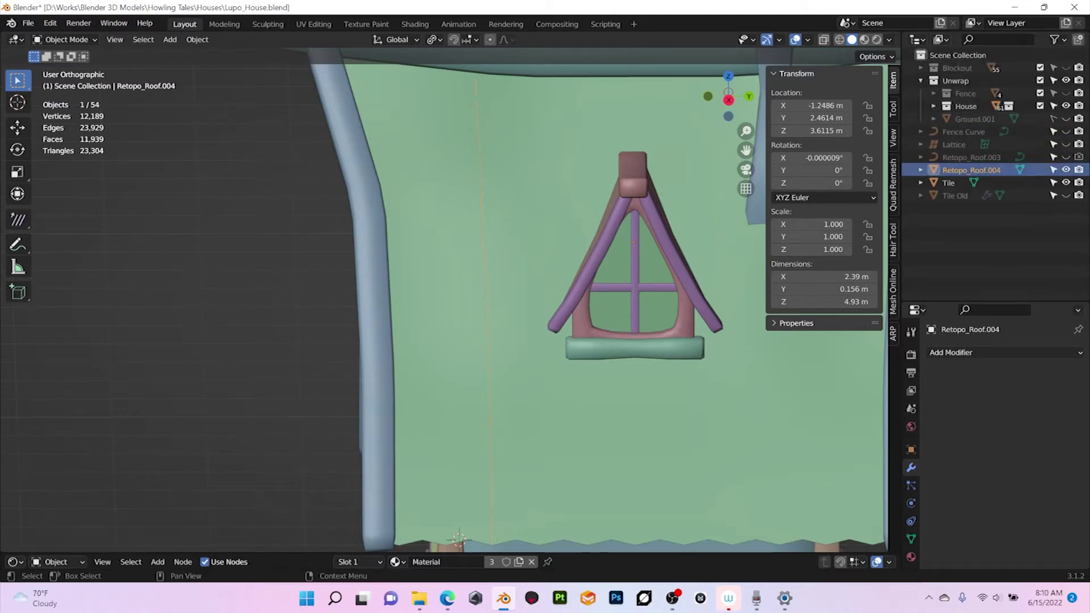
- Rename the separated edge object as Curve Roof
{"action": "double_click", "coordinate": [971, 170]}
{"action": "type", "text": "Curv"}
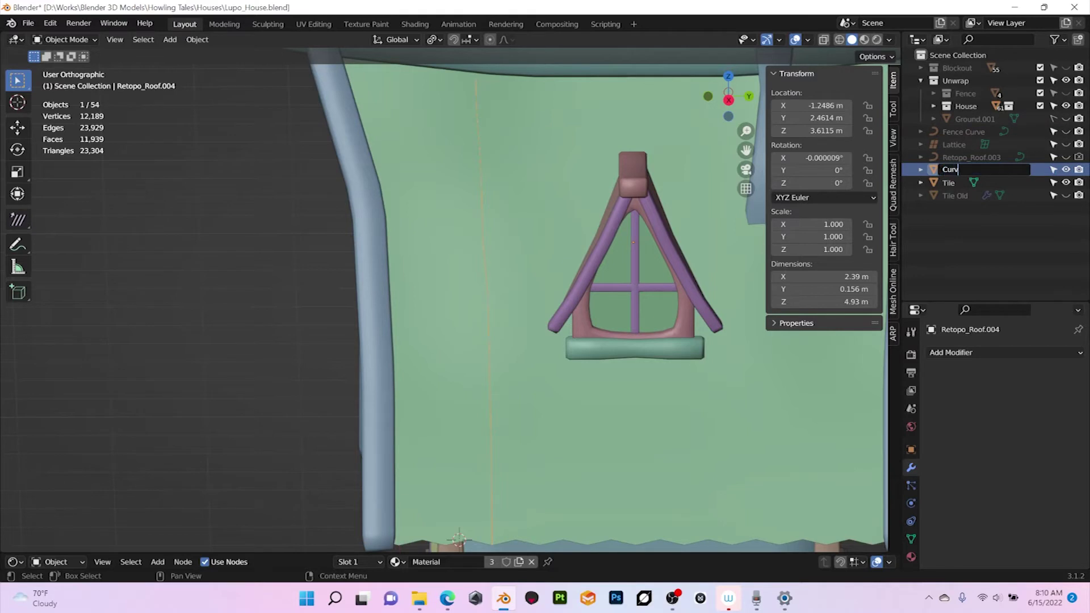
{"action": "type", "text": "e Roof"}
{"action": "key", "text": "Return"}
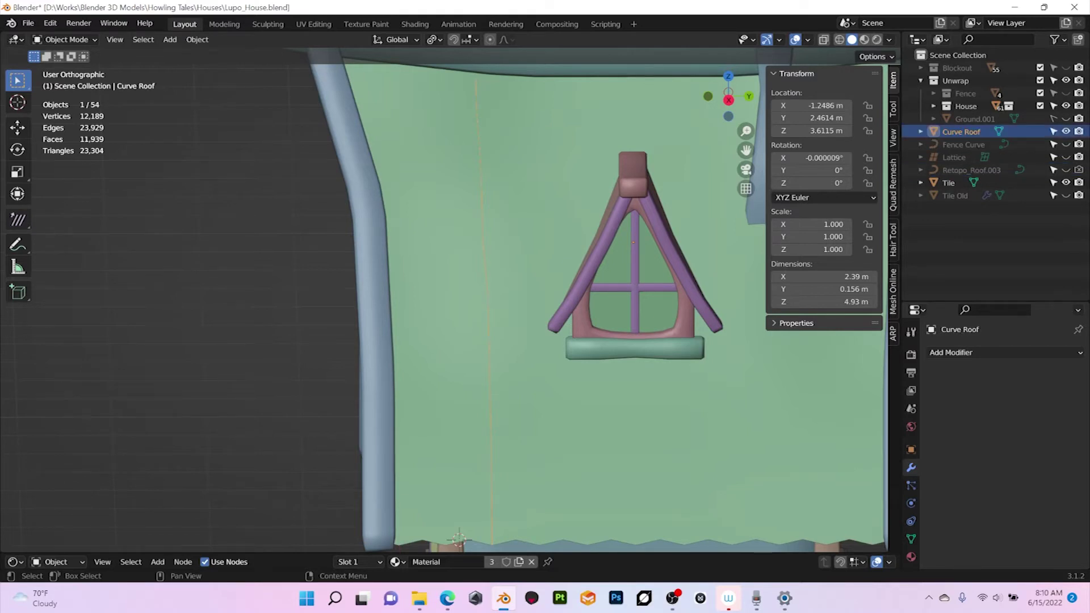
- Flatten all vertices of Curve Roof in Edit Mode by scaling them to 0 along the global Y axis
{"action": "key", "text": "Tab"}
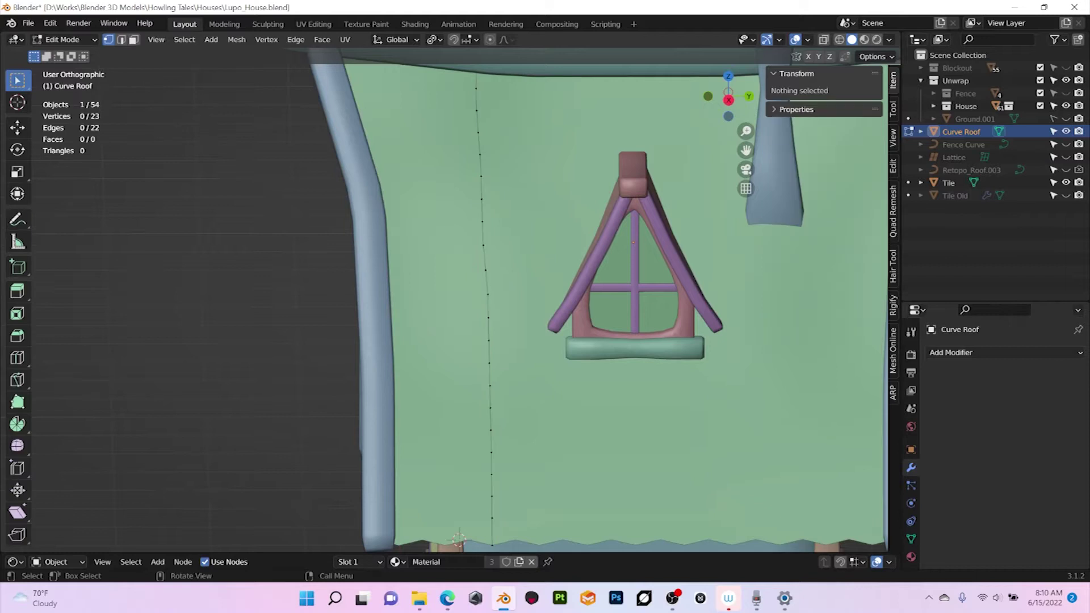
{"action": "scroll", "coordinate": [455, 301], "scroll_direction": "down", "scroll_amount": 4}
{"action": "scroll", "coordinate": [454, 301], "scroll_direction": "up", "scroll_amount": 3}
{"action": "key", "text": "a"}
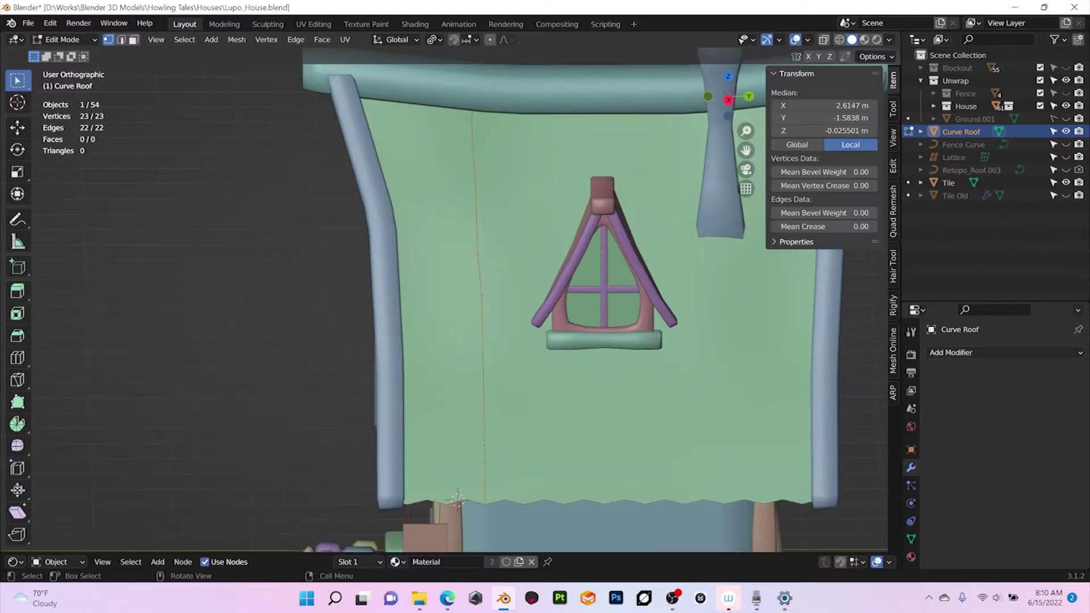
{"action": "mouse_move", "coordinate": [454, 301]}
{"action": "middle_mouse_down"}
{"action": "mouse_move", "coordinate": [498, 318]}
{"action": "mouse_move", "coordinate": [454, 316]}
{"action": "mouse_move", "coordinate": [457, 298]}
{"action": "middle_mouse_up"}
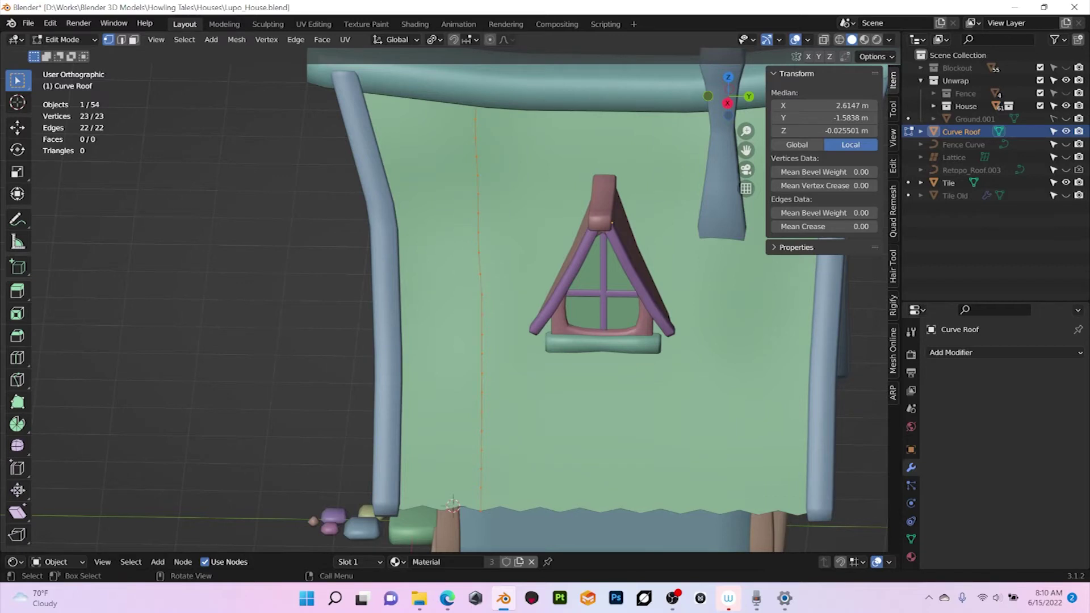
{"action": "type", "text": "sy"}
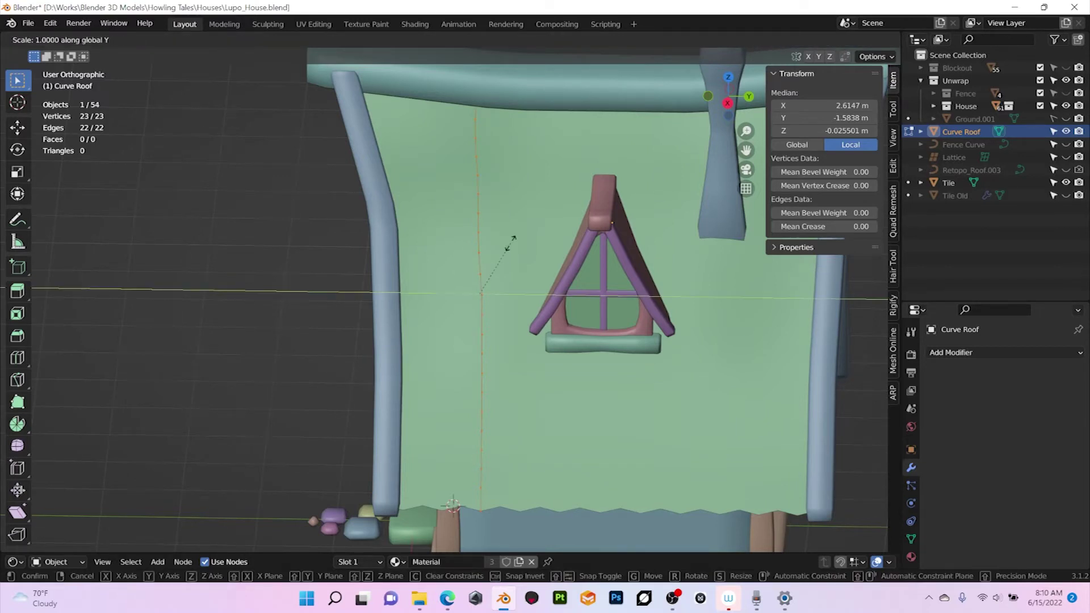
{"action": "type", "text": "0"}
{"action": "key", "text": "Return"}
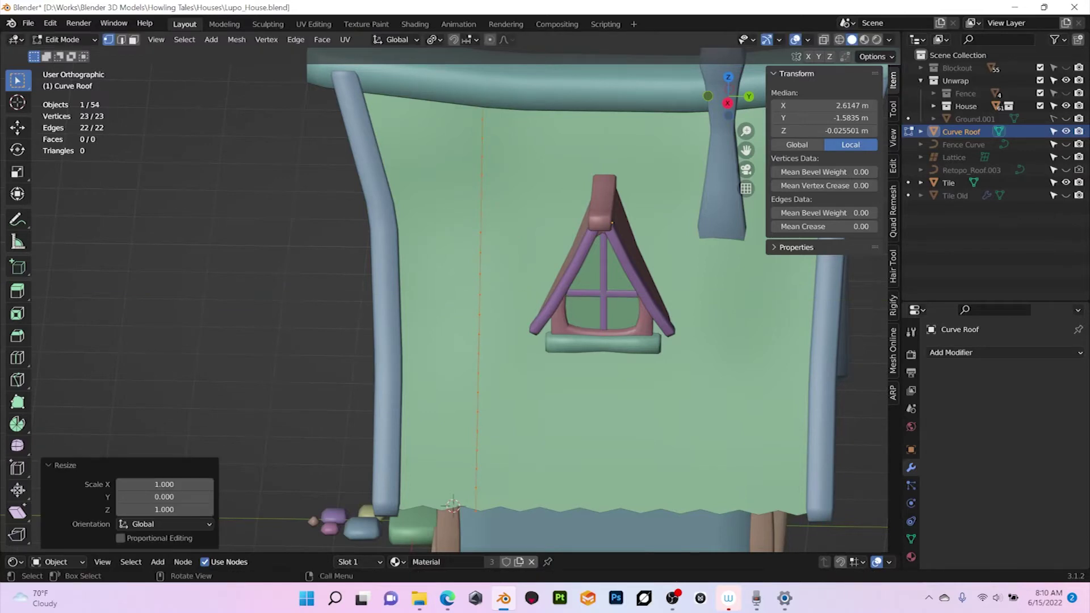
- Examine the flattened edge line against the roof slope from the front and side
{"action": "middle_click_drag", "start_coordinate": [488, 307], "coordinate": [602, 290]}
{"action": "middle_click_drag", "start_coordinate": [528, 272], "coordinate": [532, 272]}
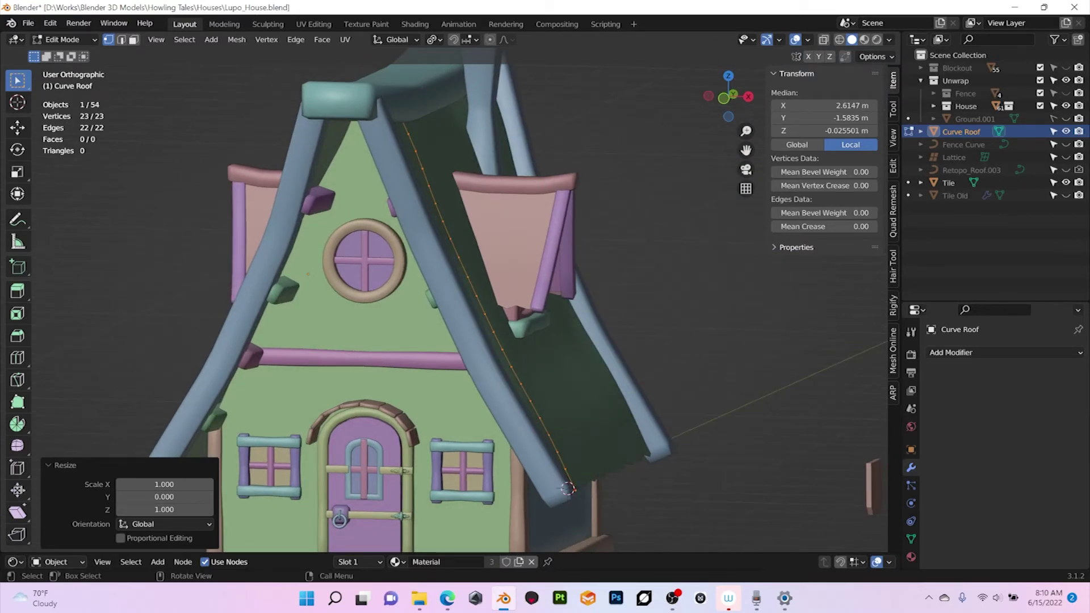
{"action": "middle_click_drag", "start_coordinate": [568, 488], "coordinate": [466, 503]}
{"action": "left_click", "coordinate": [66, 40]}
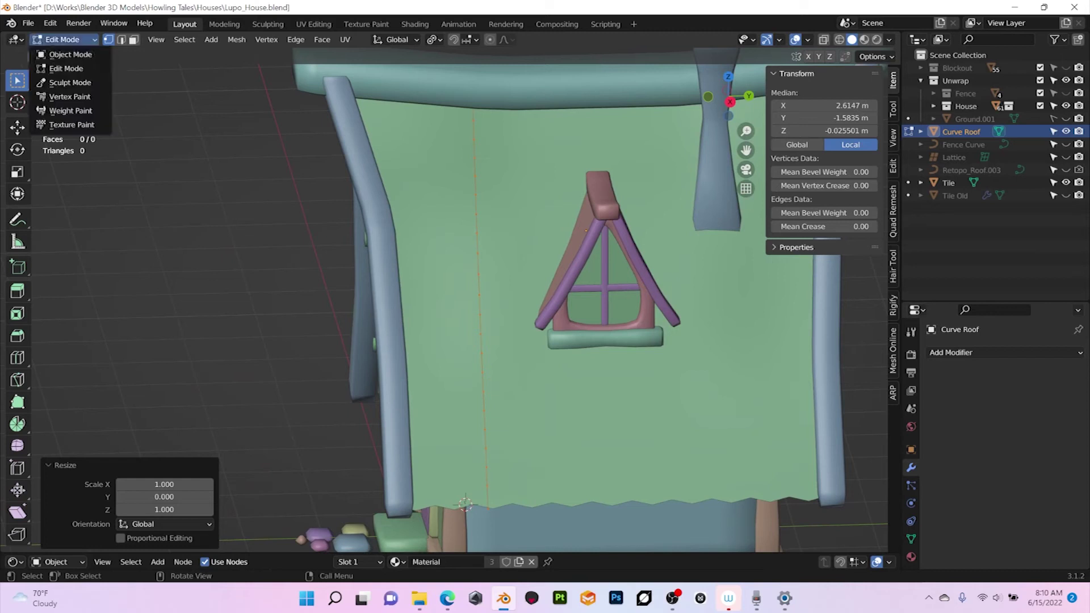
{"action": "left_click", "coordinate": [69, 54]}
{"action": "key", "text": "Tab"}
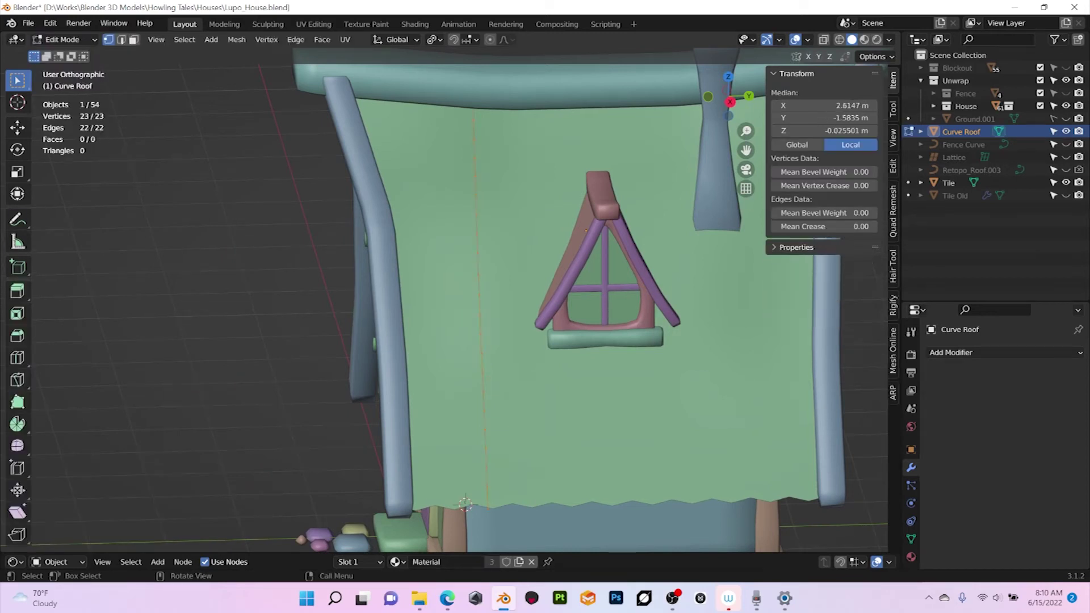
{"action": "mouse_move", "coordinate": [454, 306]}
{"action": "middle_mouse_down"}
{"action": "mouse_move", "coordinate": [477, 304]}
{"action": "mouse_move", "coordinate": [455, 306]}
{"action": "middle_mouse_up"}
{"action": "scroll", "coordinate": [455, 306], "scroll_direction": "down", "scroll_amount": 1}
{"action": "scroll", "coordinate": [455, 306], "scroll_direction": "up", "scroll_amount": 2}
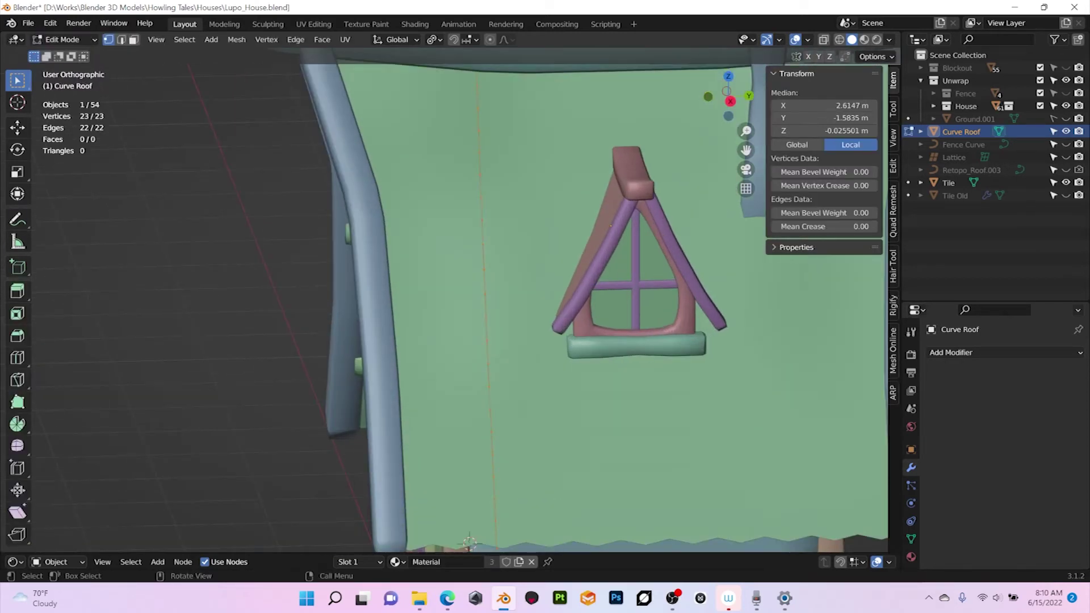
{"action": "scroll", "coordinate": [444, 301], "scroll_direction": "down", "scroll_amount": 1}
{"action": "middle_click_drag", "start_coordinate": [545, 295], "coordinate": [533, 296]}
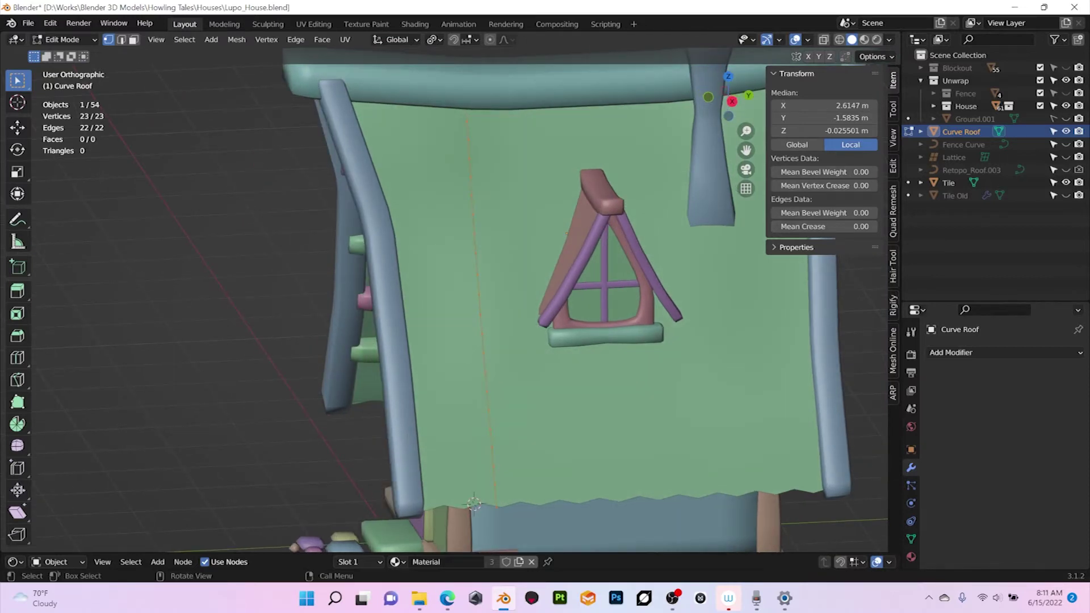
- Select the vertex at the bottom end of the Curve Roof edge line
{"action": "left_click", "coordinate": [496, 507]}
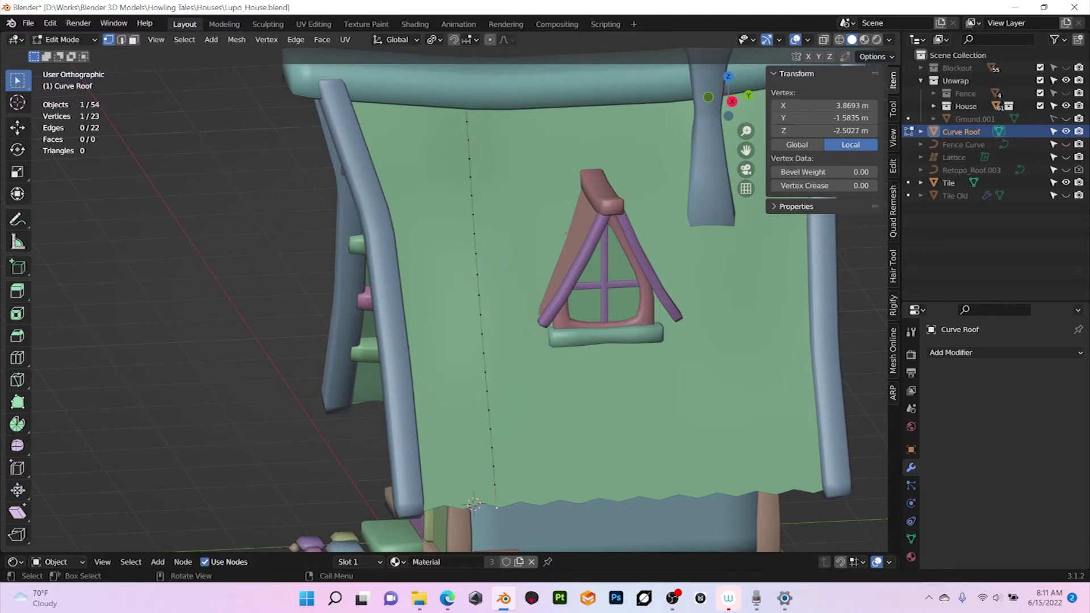
{"action": "left_click", "coordinate": [64, 40]}
{"action": "left_click", "coordinate": [60, 54]}
{"action": "left_click", "coordinate": [197, 40]}
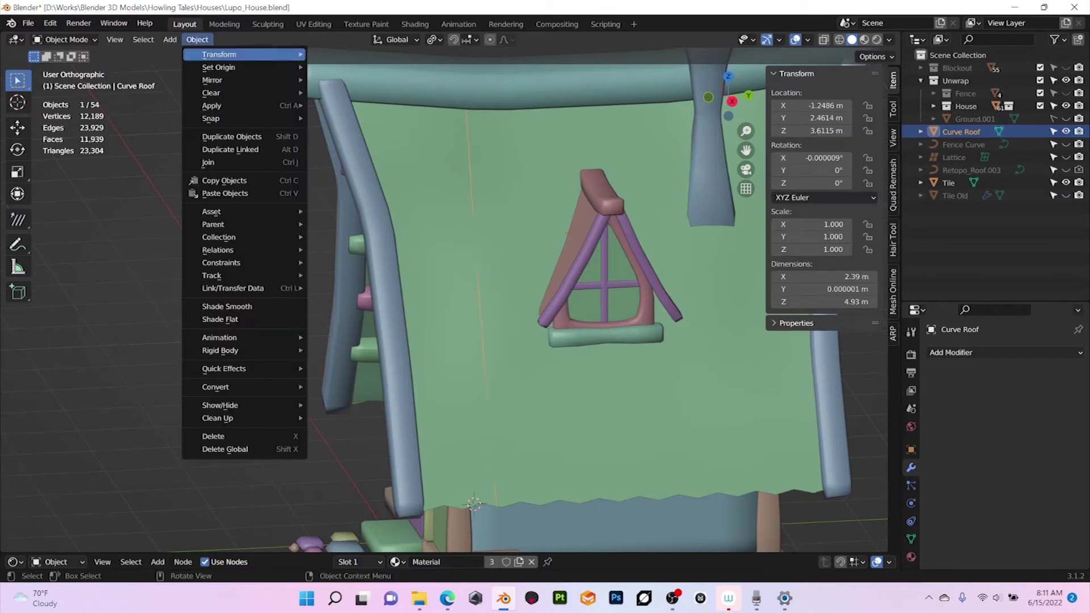
{"action": "mouse_move", "coordinate": [218, 67]}
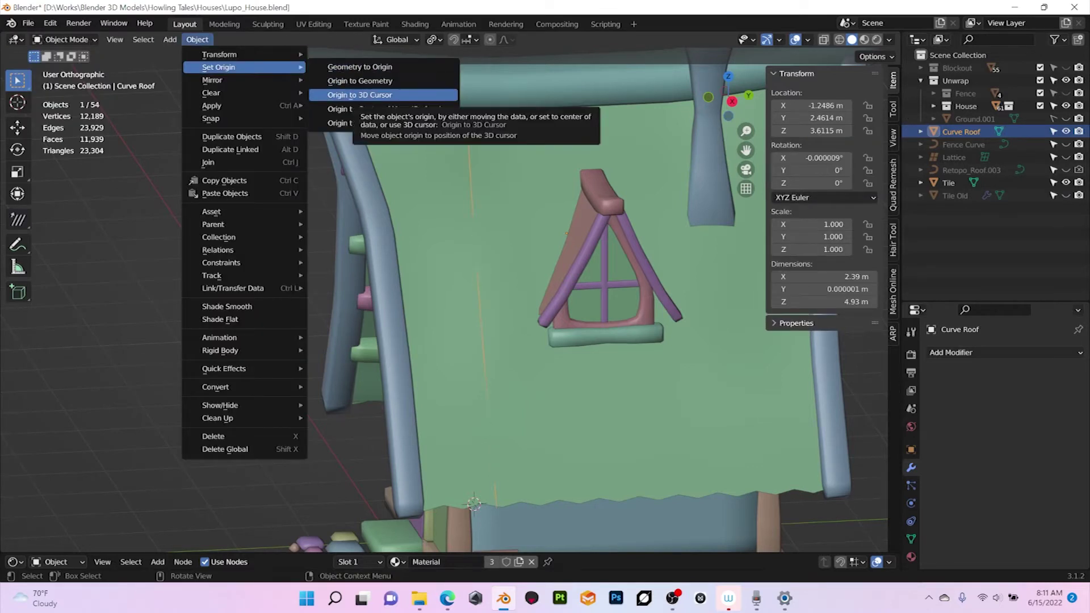
{"action": "left_click", "coordinate": [359, 95]}
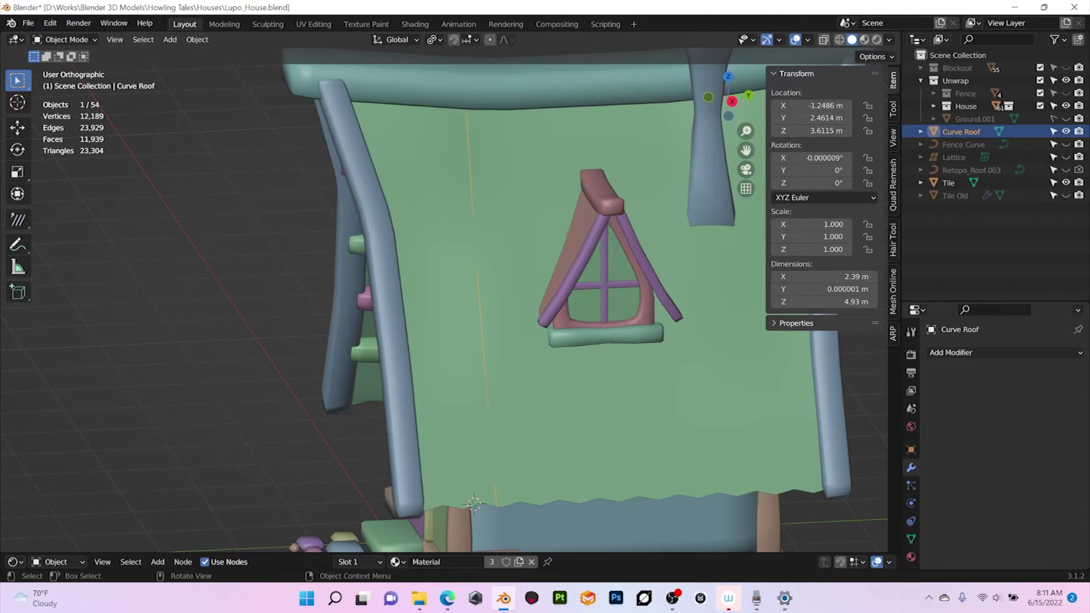
{"action": "key", "text": "Tab"}
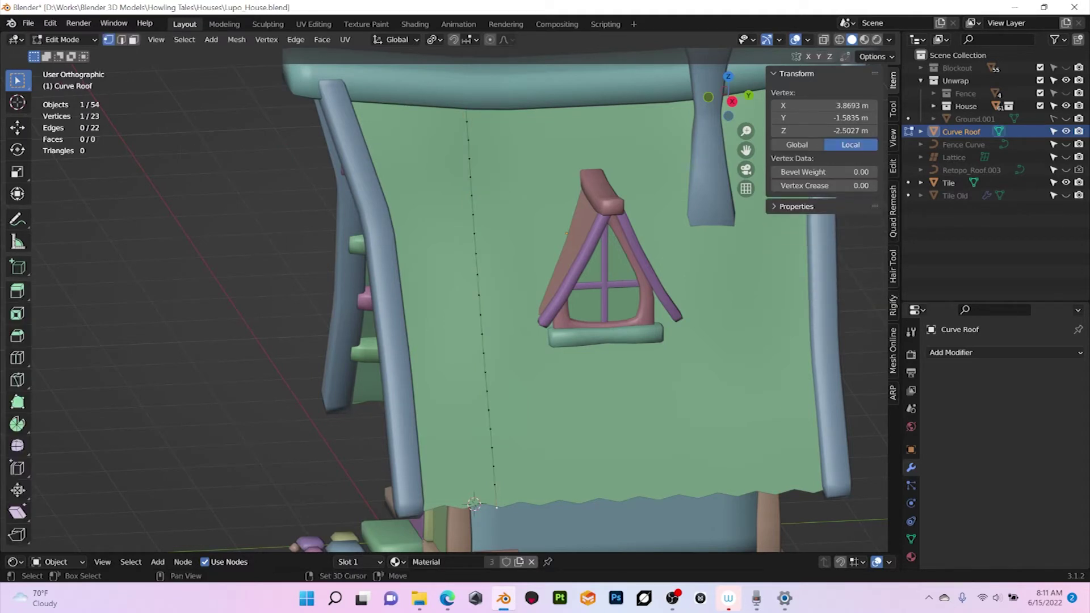
- Snap the 3D cursor to the selected bottom vertex and, in Object Mode, set Curve Roof's origin to the 3D cursor
{"action": "key", "text": "shift+s"}
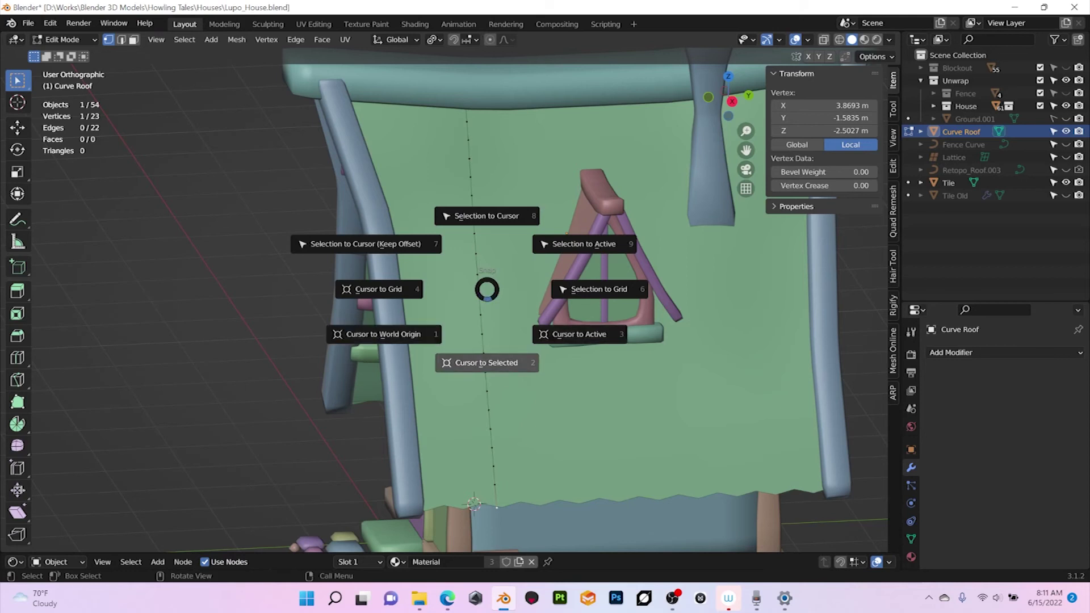
{"action": "left_click", "coordinate": [486, 363]}
{"action": "left_click", "coordinate": [64, 39]}
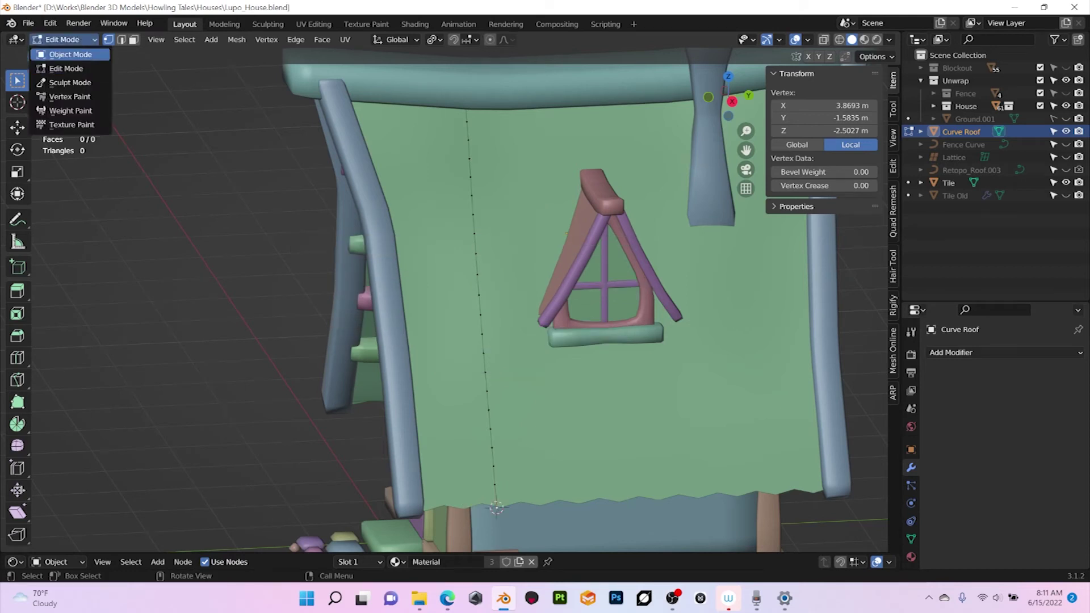
{"action": "left_click", "coordinate": [70, 54]}
{"action": "left_click", "coordinate": [197, 40]}
{"action": "mouse_move", "coordinate": [227, 67]}
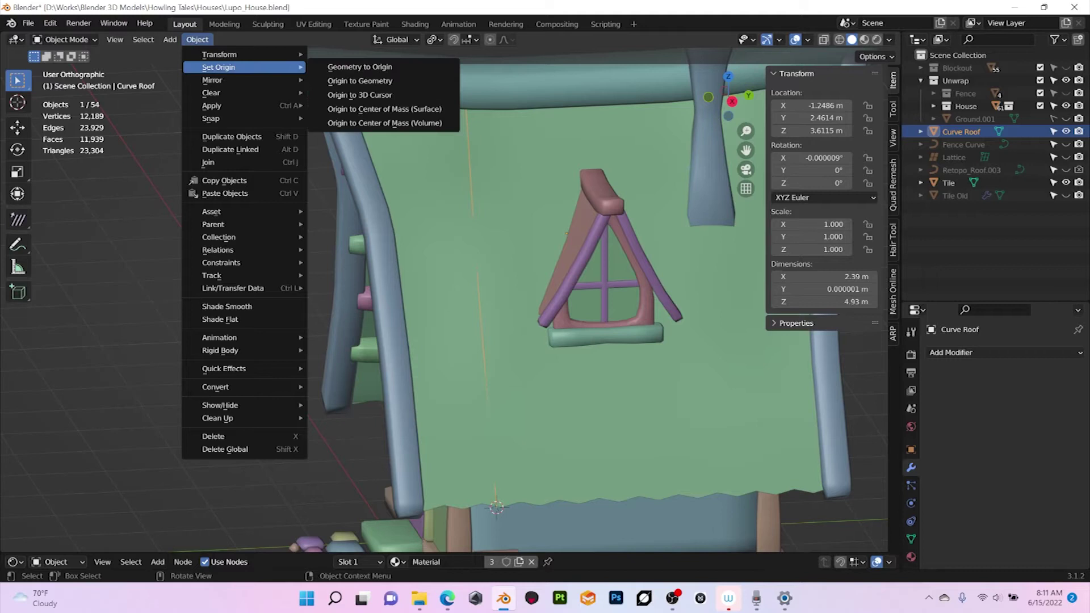
{"action": "left_click", "coordinate": [360, 95]}
- Move Curve Roof about -2.33 m along the global Y axis so it stands beside the house roof
{"action": "middle_click_drag", "start_coordinate": [489, 273], "coordinate": [458, 272]}
{"action": "key", "text": "g"}
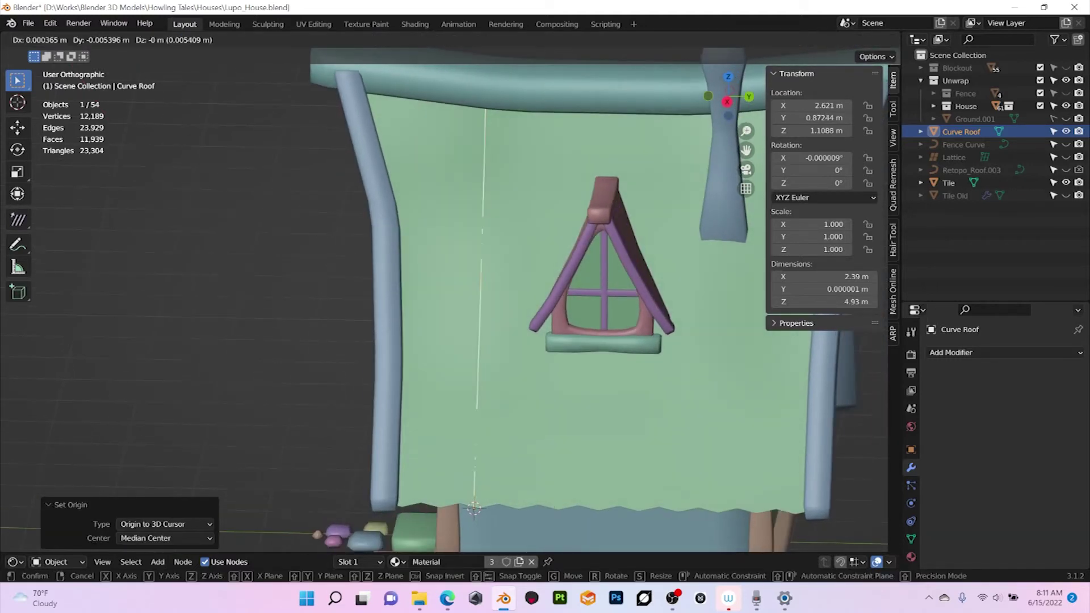
{"action": "key", "text": "y"}
{"action": "left_click", "coordinate": [278, 271]}
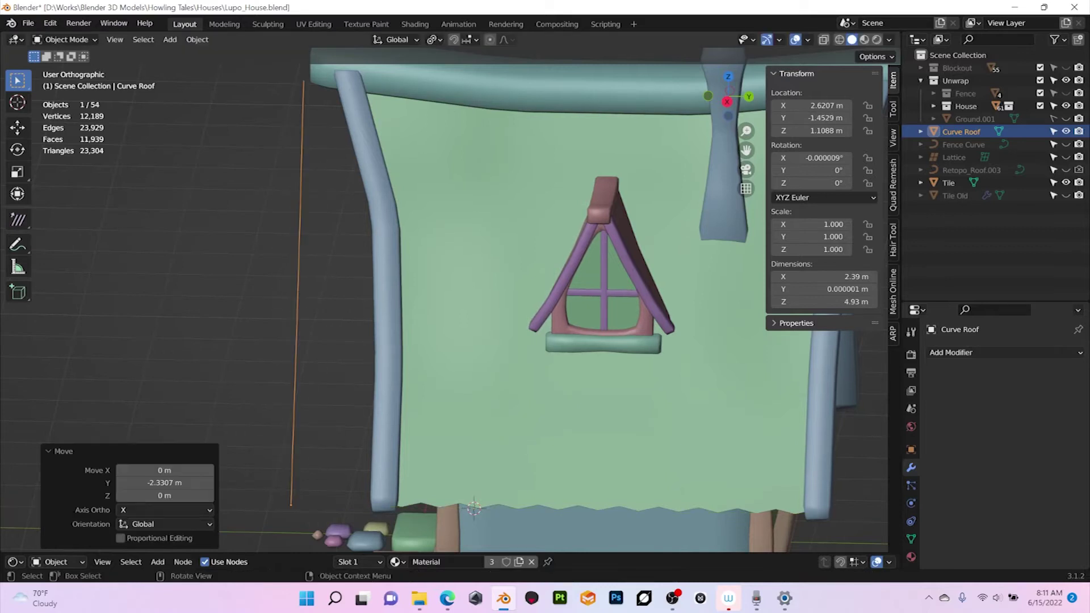
{"action": "middle_click_drag", "start_coordinate": [278, 272], "coordinate": [292, 265]}
{"action": "middle_click_drag", "start_coordinate": [486, 499], "coordinate": [509, 474]}
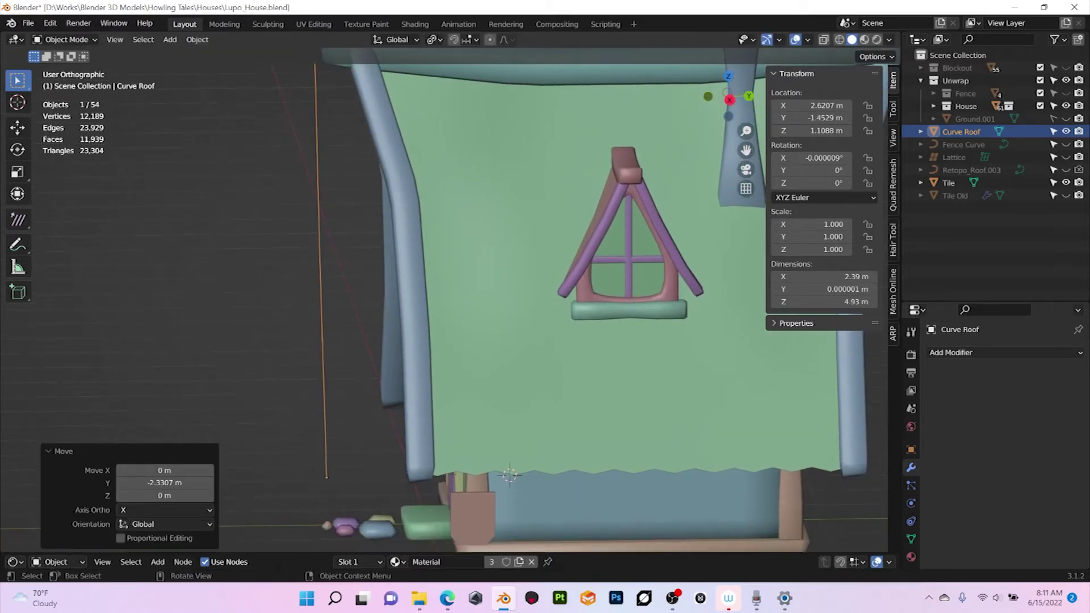
{"action": "middle_click_drag", "start_coordinate": [443, 301], "coordinate": [451, 330], "text": "shift"}
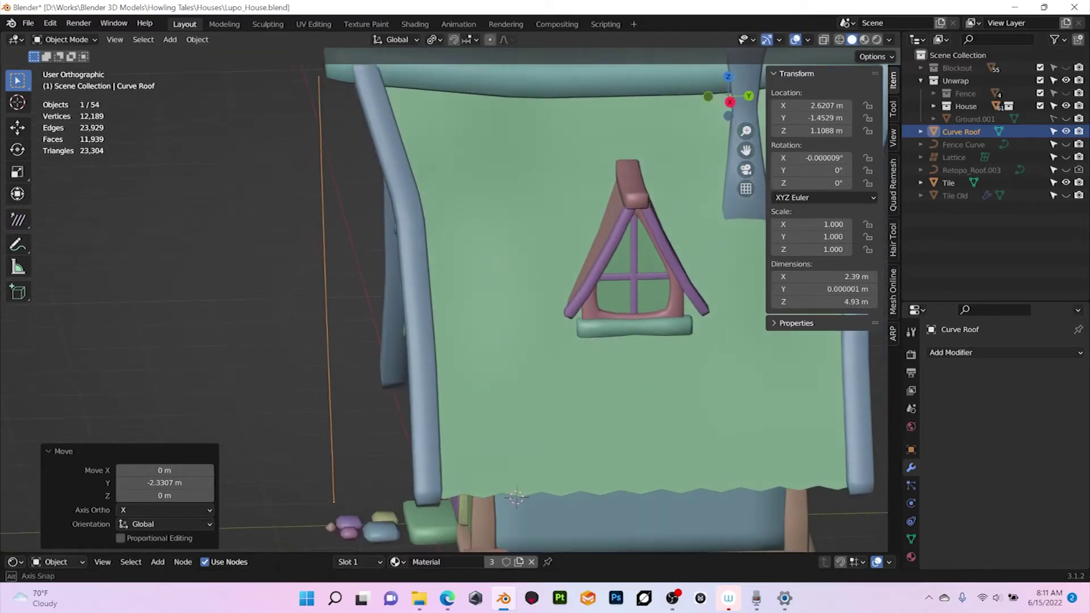
- Select all vertices of Curve Roof in Edit Mode, return to Object Mode and convert the mesh to a curve
{"action": "key", "text": "Tab"}
{"action": "key", "text": "a"}
{"action": "mouse_move", "coordinate": [516, 494]}
{"action": "middle_mouse_down"}
{"action": "mouse_move", "coordinate": [530, 484]}
{"action": "mouse_move", "coordinate": [523, 493]}
{"action": "middle_mouse_up"}
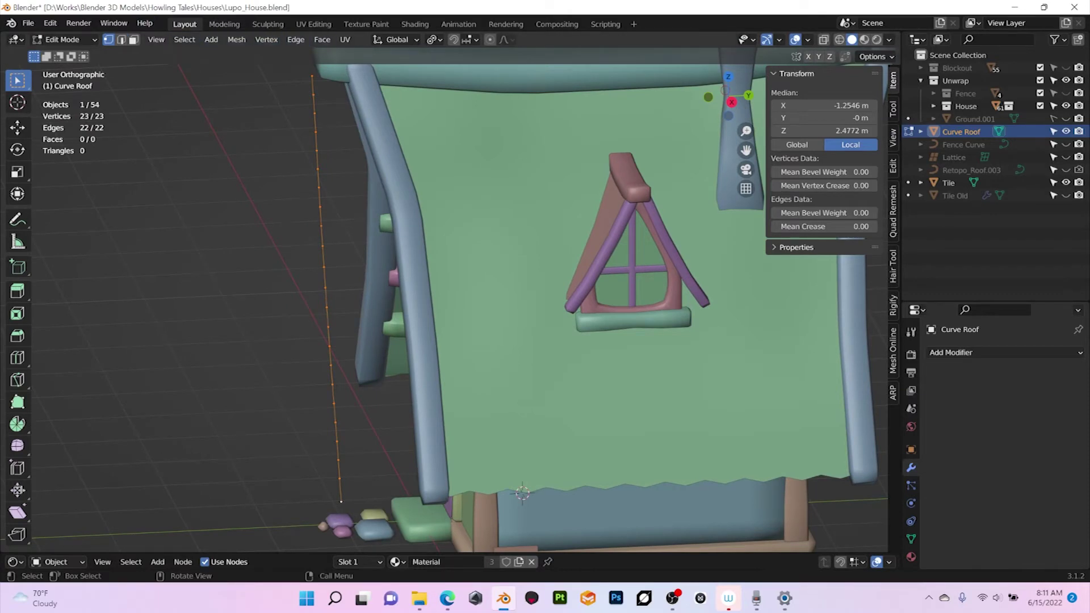
{"action": "left_click", "coordinate": [64, 40]}
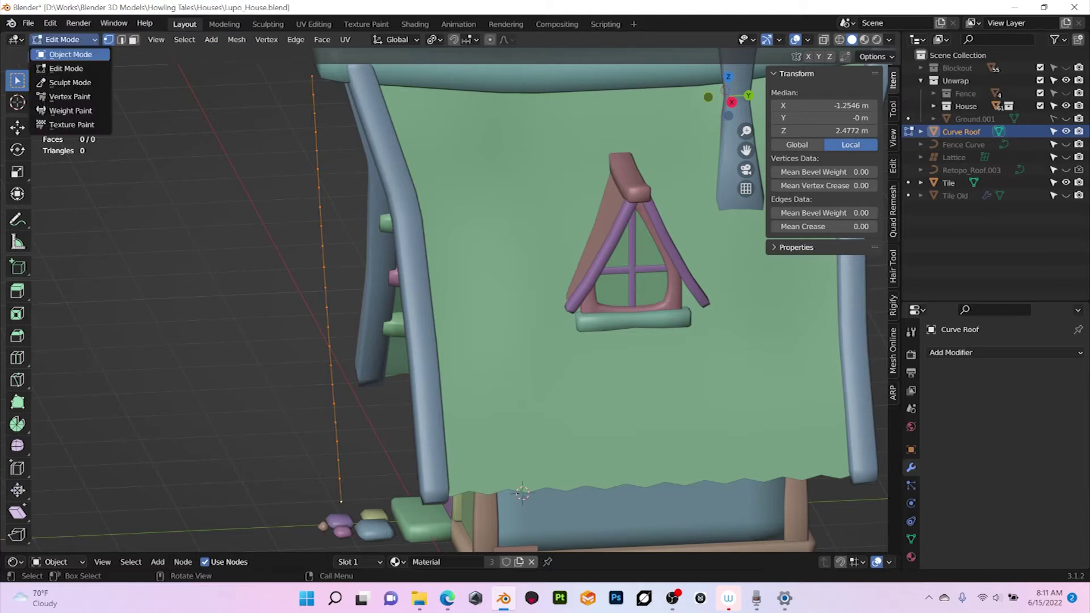
{"action": "left_click", "coordinate": [69, 54]}
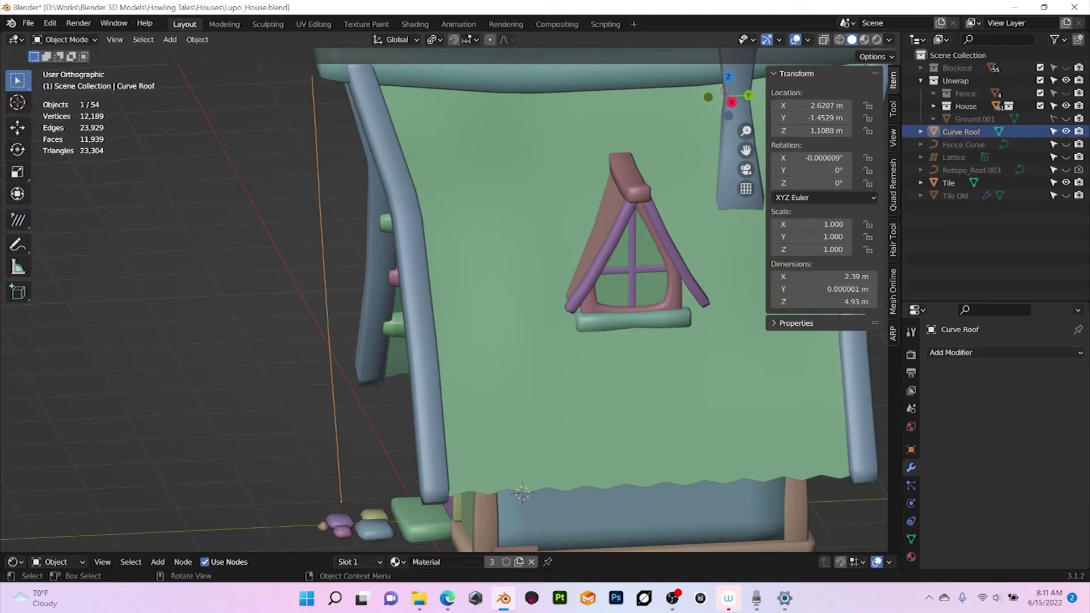
{"action": "left_click", "coordinate": [197, 39]}
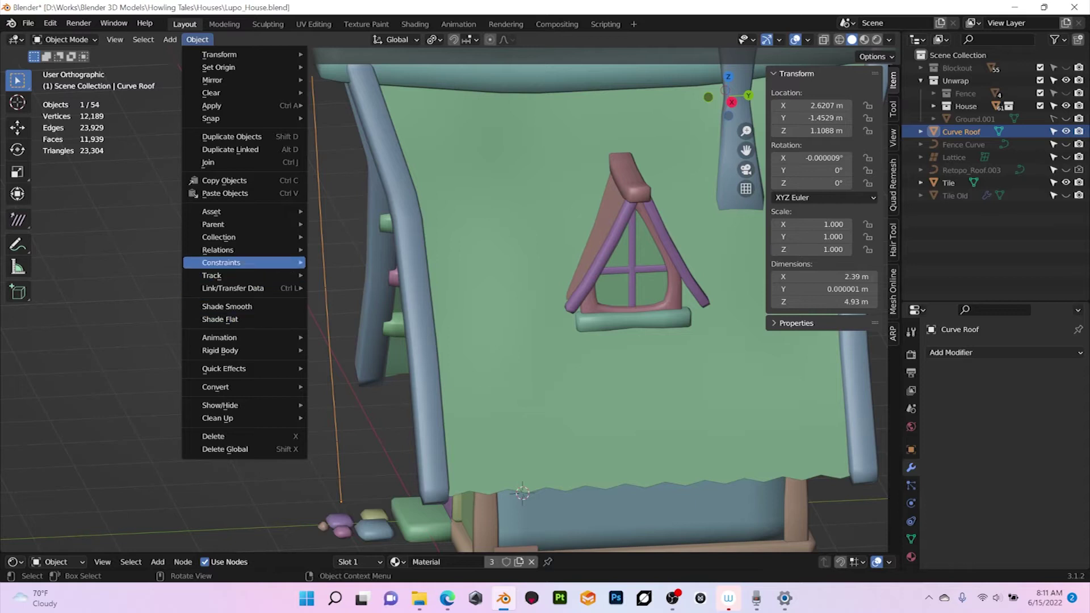
{"action": "mouse_move", "coordinate": [217, 387]}
{"action": "left_click", "coordinate": [333, 387]}
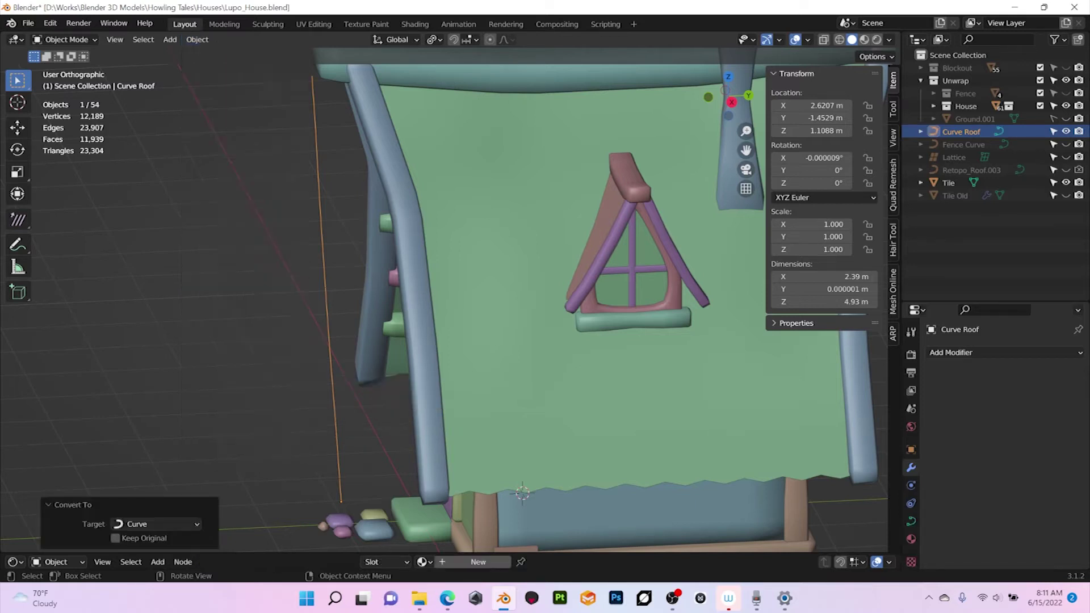
- Set the spline type of Curve Roof to Bezier in Edit Mode
{"action": "key", "text": "Tab"}
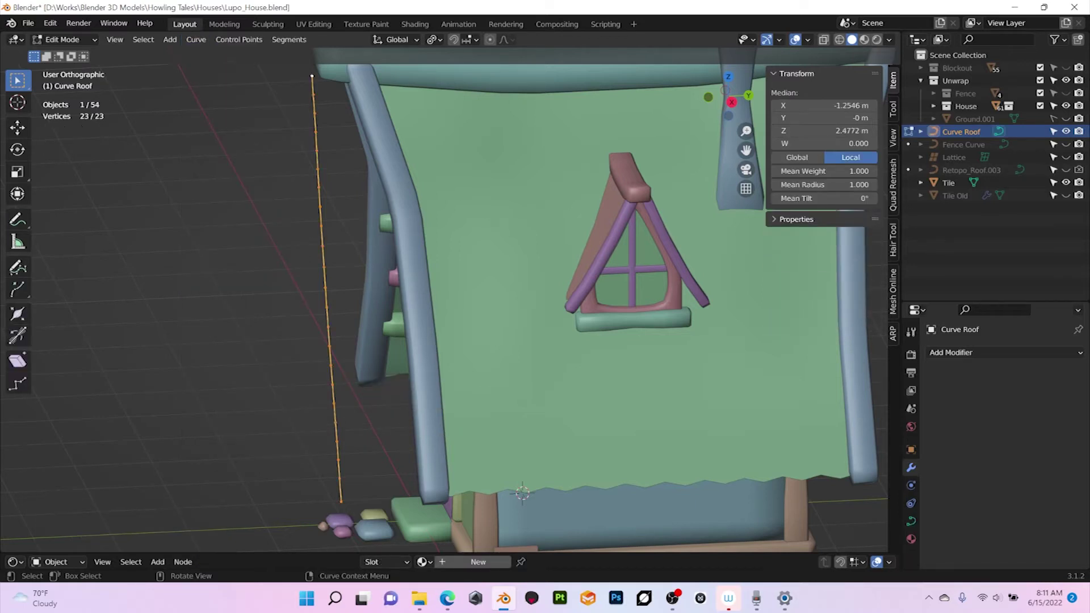
{"action": "left_click", "coordinate": [196, 39]}
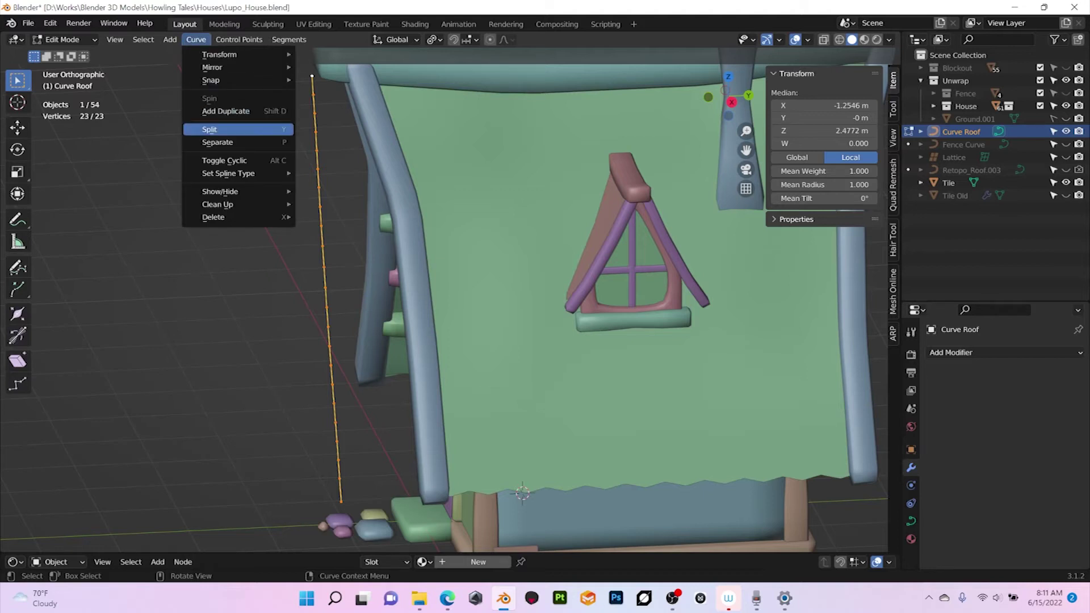
{"action": "mouse_move", "coordinate": [220, 191]}
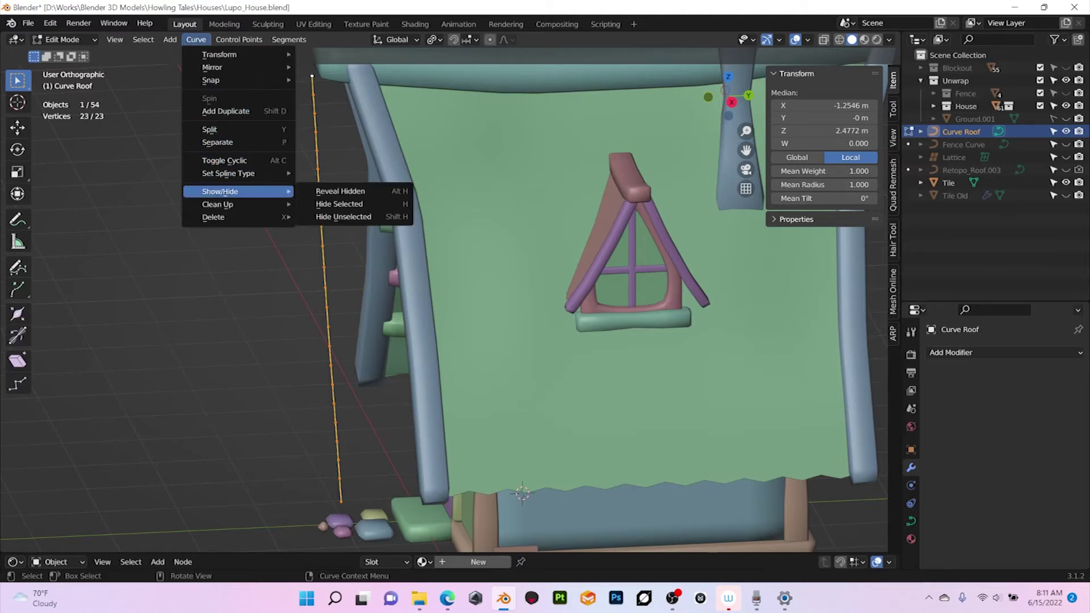
{"action": "mouse_move", "coordinate": [228, 173]}
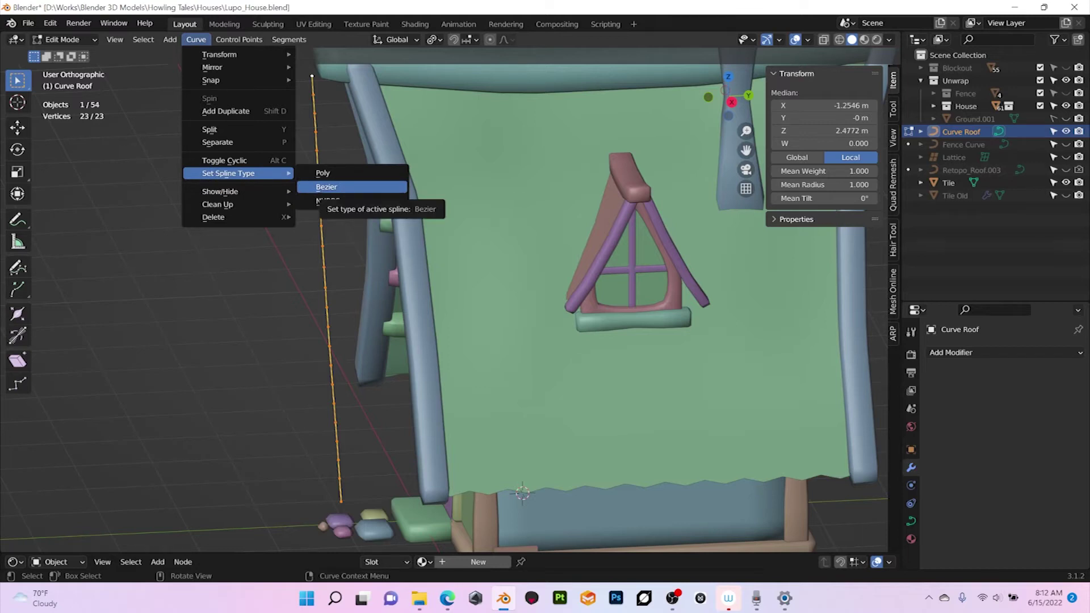
{"action": "left_click", "coordinate": [327, 187]}
{"action": "middle_click_drag", "start_coordinate": [397, 283], "coordinate": [440, 300]}
{"action": "scroll", "coordinate": [445, 300], "scroll_direction": "down", "scroll_amount": 1}
{"action": "scroll", "coordinate": [444, 300], "scroll_direction": "up", "scroll_amount": 1}
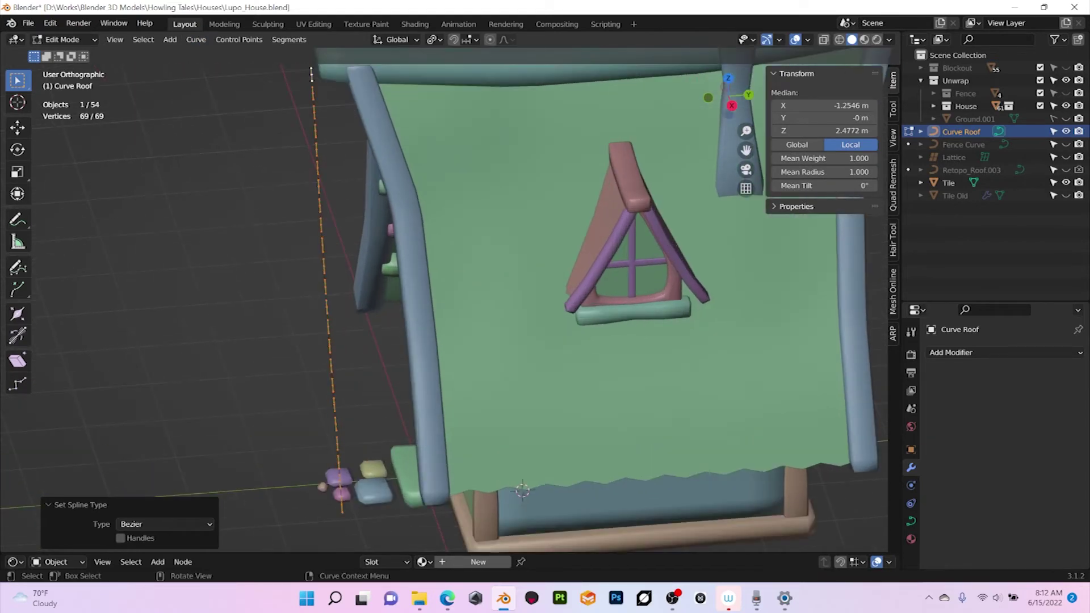
- Reduce the control points of Curve Roof with Decimate Curve at a ratio of 0.25
{"action": "left_click", "coordinate": [195, 39]}
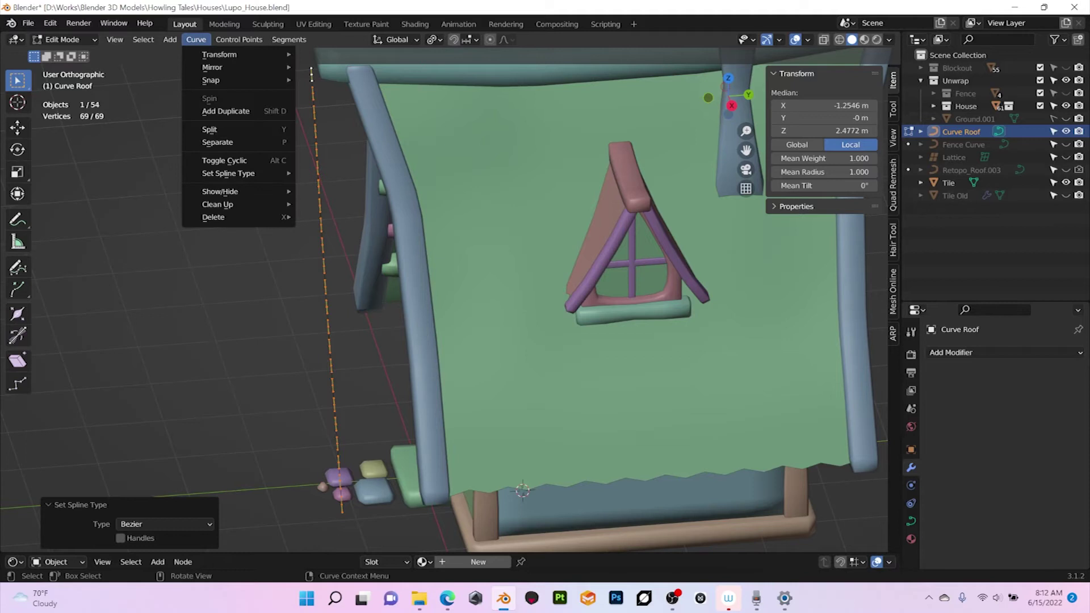
{"action": "mouse_move", "coordinate": [218, 204]}
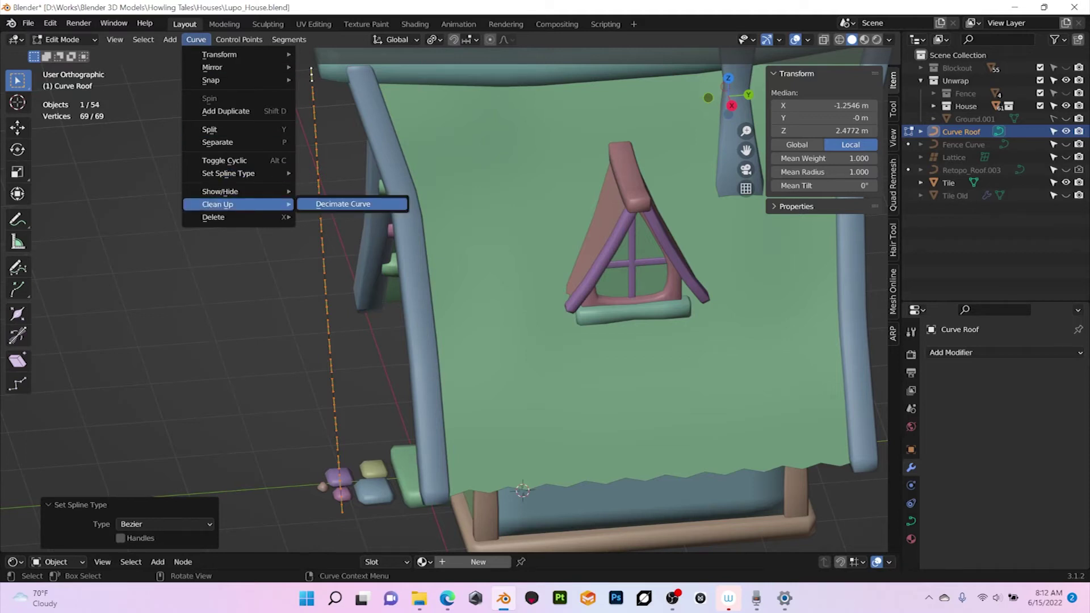
{"action": "left_click", "coordinate": [335, 205]}
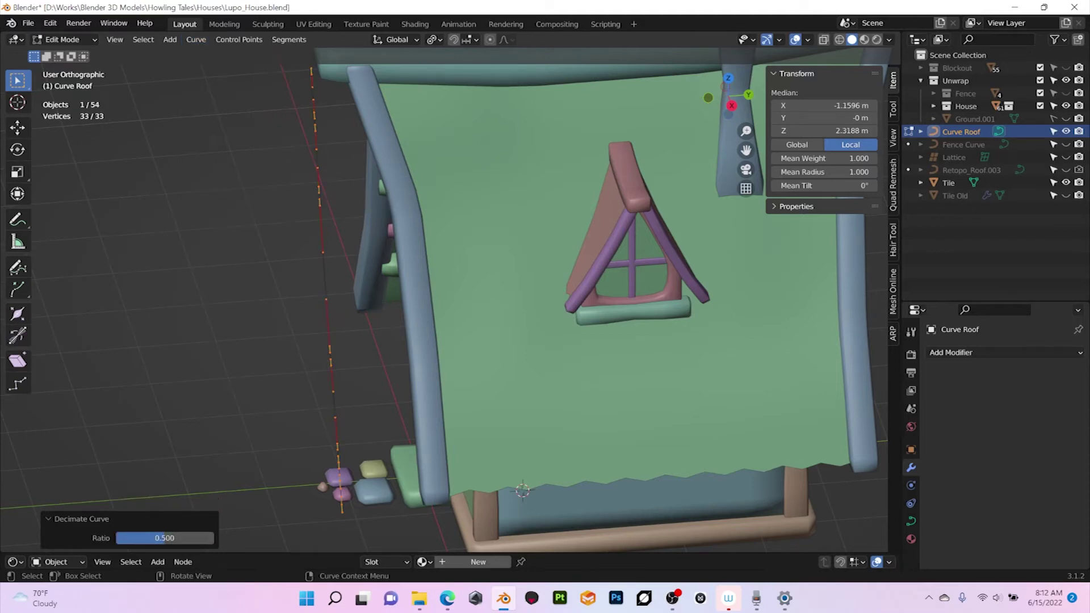
{"action": "middle_click_drag", "start_coordinate": [363, 364], "coordinate": [386, 382]}
{"action": "middle_click_drag", "start_coordinate": [295, 386], "coordinate": [315, 374]}
{"action": "left_click", "coordinate": [165, 538]}
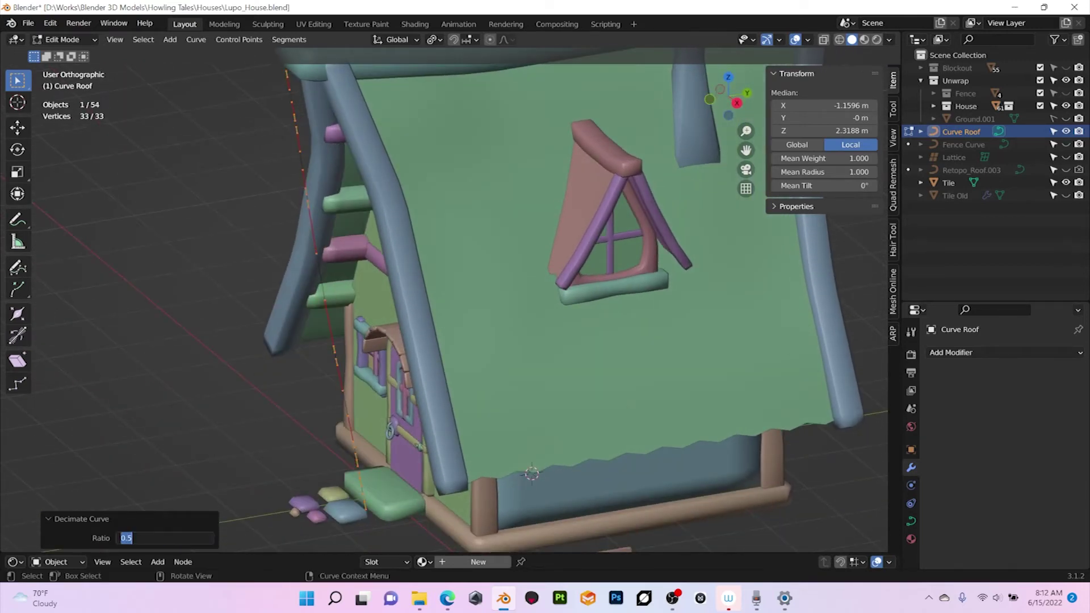
{"action": "left_click", "coordinate": [126, 538]}
{"action": "type", "text": "2"}
{"action": "key", "text": "Return"}
{"action": "middle_click_drag", "start_coordinate": [375, 341], "coordinate": [342, 335]}
{"action": "middle_click_drag", "start_coordinate": [443, 340], "coordinate": [445, 341]}
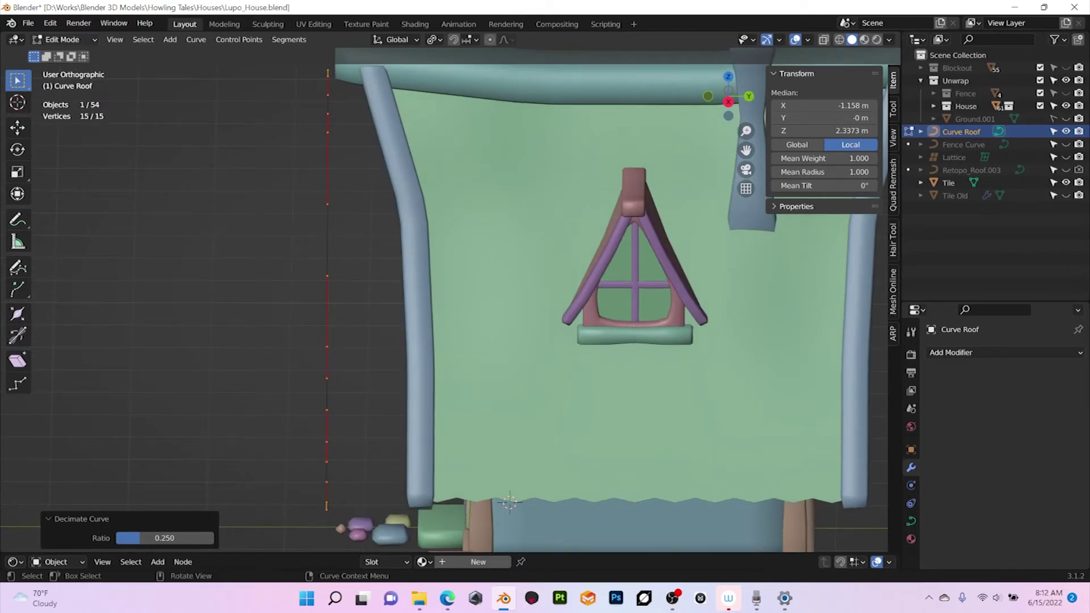
- Return to Object Mode and check the simplified Curve Roof beside the house
{"action": "left_click", "coordinate": [64, 39]}
{"action": "left_click", "coordinate": [59, 50]}
{"action": "mouse_move", "coordinate": [364, 329]}
{"action": "middle_mouse_down"}
{"action": "mouse_move", "coordinate": [417, 321]}
{"action": "mouse_move", "coordinate": [356, 327]}
{"action": "middle_mouse_up"}
{"action": "scroll", "coordinate": [450, 301], "scroll_direction": "down", "scroll_amount": 2}
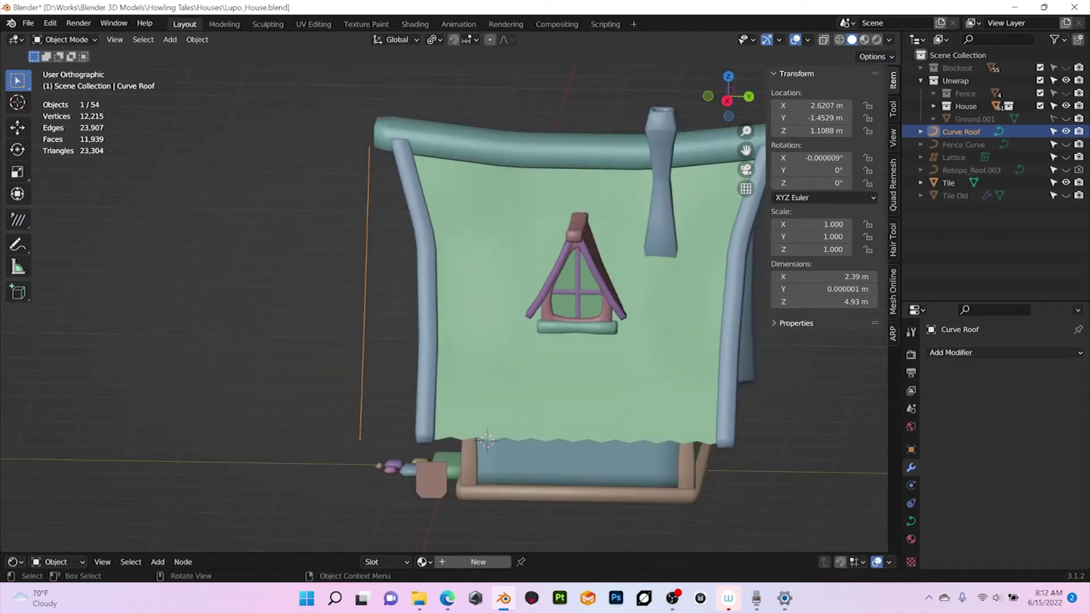
{"action": "scroll", "coordinate": [450, 301], "scroll_direction": "up", "scroll_amount": 2}
{"action": "middle_click_drag", "start_coordinate": [437, 301], "coordinate": [450, 302]}
{"action": "scroll", "coordinate": [450, 302], "scroll_direction": "down", "scroll_amount": 2}
{"action": "scroll", "coordinate": [460, 309], "scroll_direction": "up", "scroll_amount": 2}
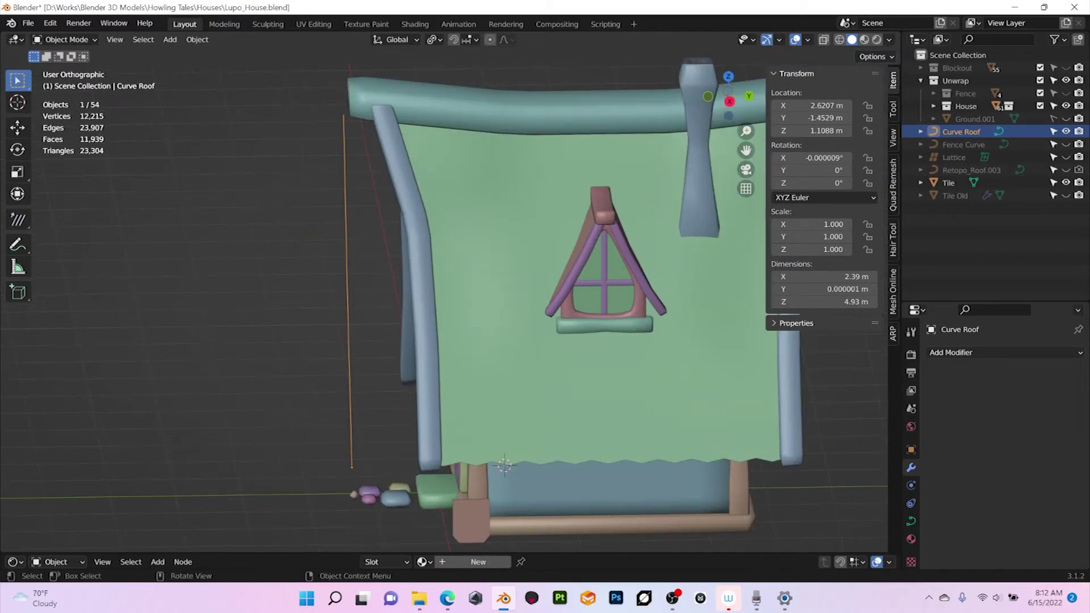
- Select Tile and Curve Roof with the curve active, and copy all location values of Curve Roof to Tile
{"action": "left_click", "coordinate": [471, 520]}
{"action": "middle_click_drag", "start_coordinate": [472, 520], "coordinate": [551, 435]}
{"action": "mouse_move", "coordinate": [514, 533]}
{"action": "middle_mouse_down"}
{"action": "mouse_move", "coordinate": [531, 547]}
{"action": "mouse_move", "coordinate": [531, 531]}
{"action": "middle_mouse_up"}
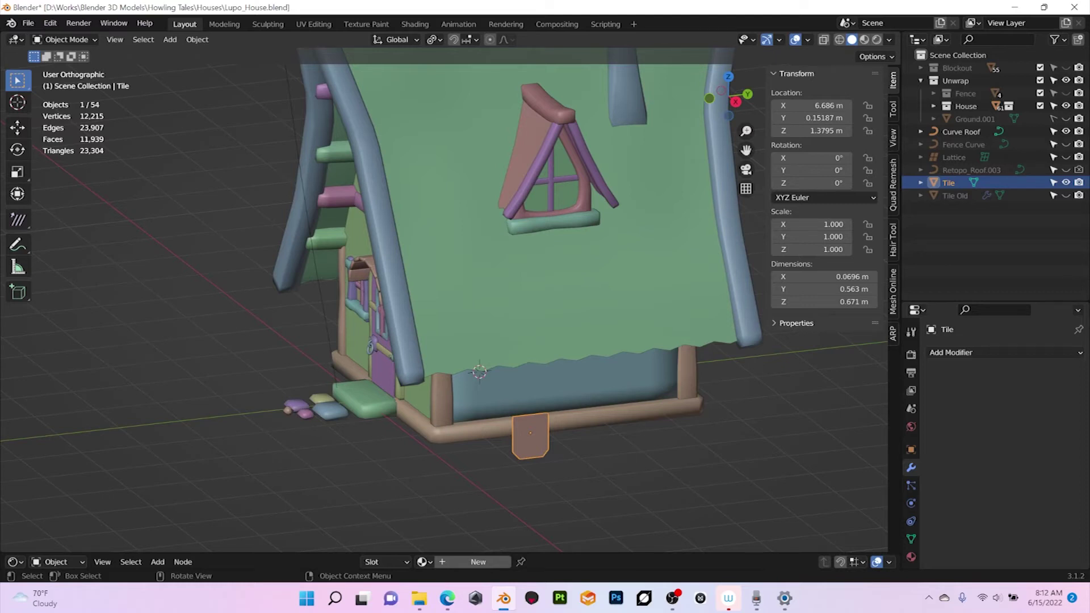
{"action": "middle_click_drag", "start_coordinate": [531, 531], "coordinate": [545, 530]}
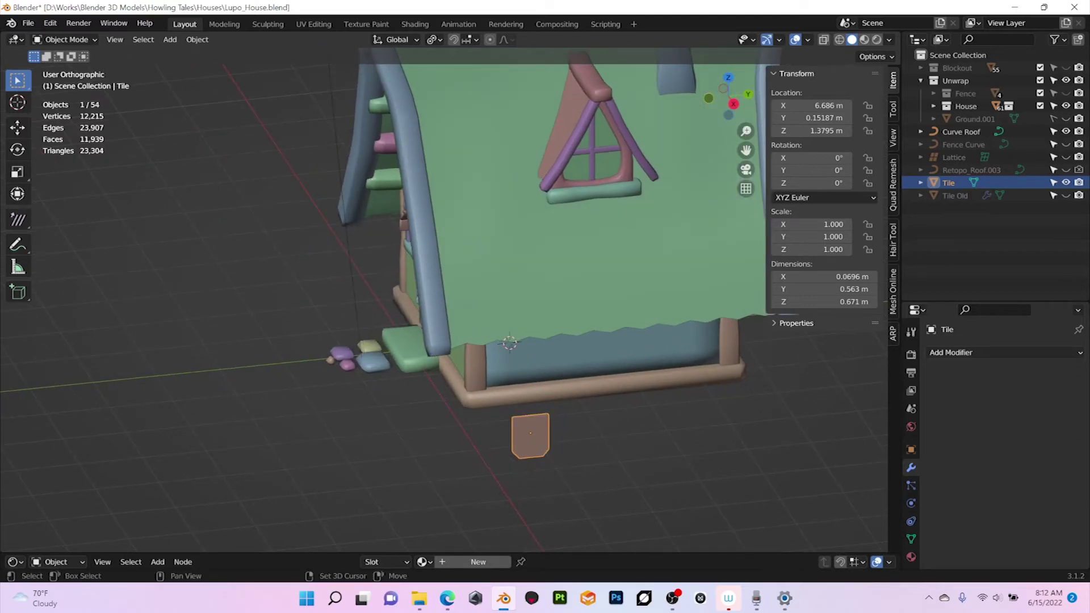
{"action": "left_click", "coordinate": [590, 455]}
{"action": "left_click", "coordinate": [531, 436]}
{"action": "key", "text": "shift"}
{"action": "left_click", "coordinate": [353, 284], "text": "shift"}
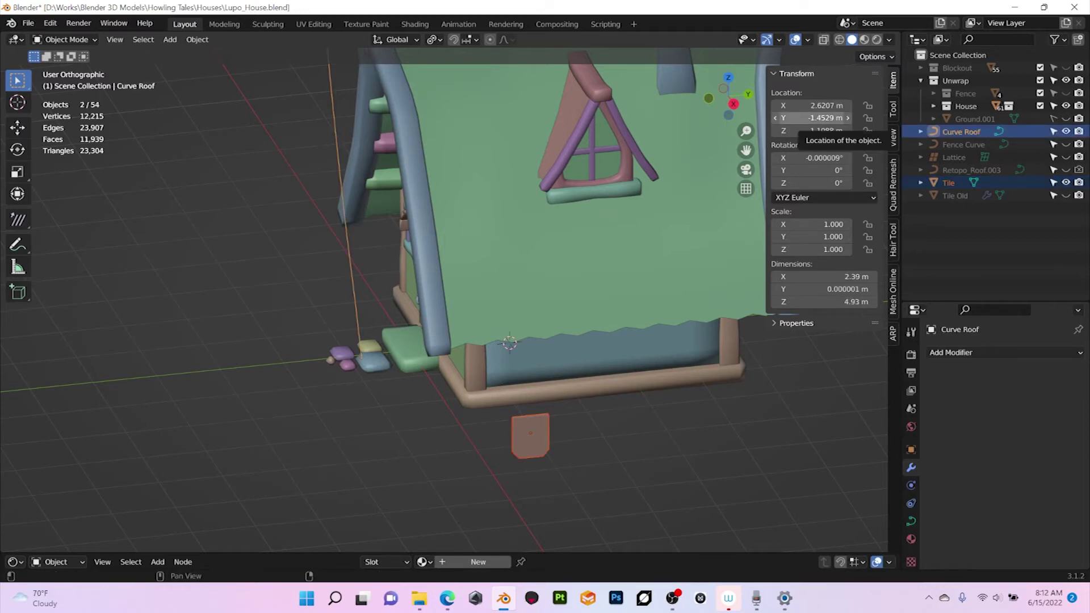
{"action": "right_click", "coordinate": [809, 118]}
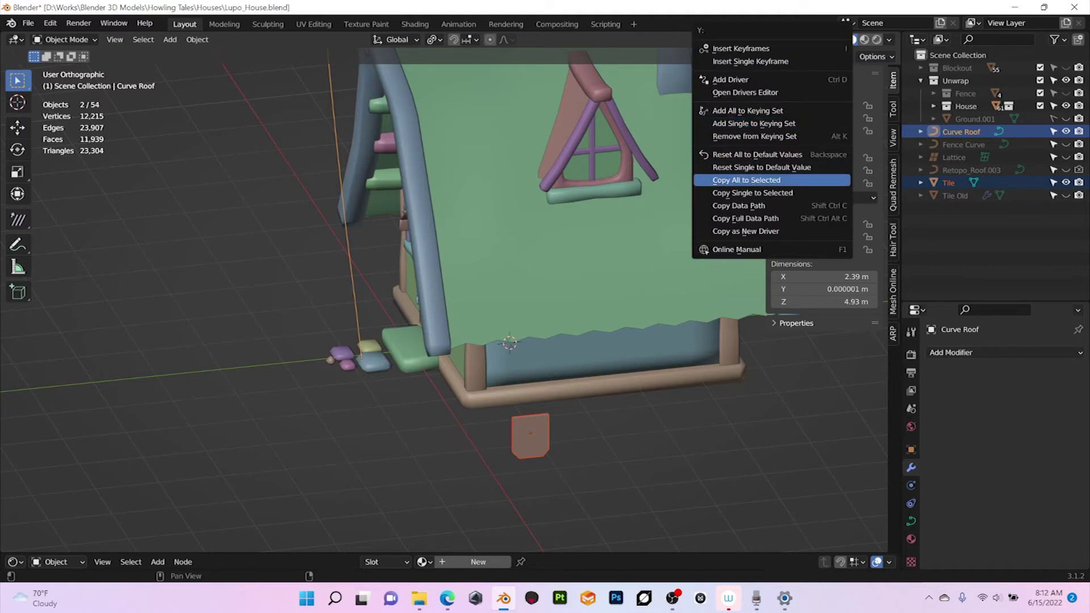
{"action": "left_click", "coordinate": [747, 180]}
- Check the tile's placement at the curve's bottom end and leave only Tile selected
{"action": "middle_click_drag", "start_coordinate": [567, 256], "coordinate": [488, 249]}
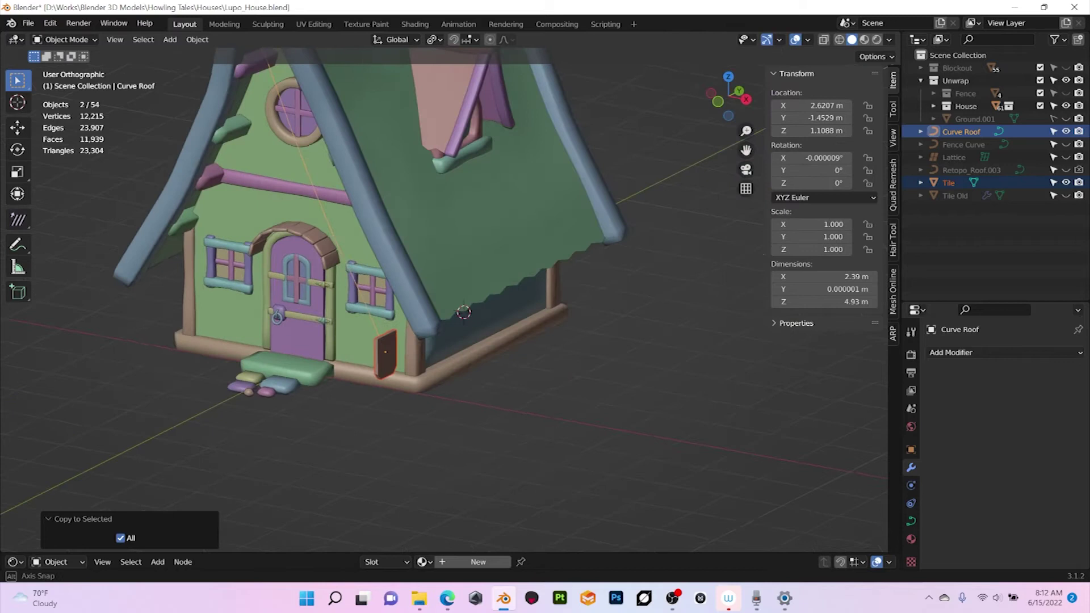
{"action": "middle_click_drag", "start_coordinate": [464, 312], "coordinate": [379, 334]}
{"action": "left_click", "coordinate": [334, 412]}
{"action": "left_click", "coordinate": [361, 360]}
{"action": "scroll", "coordinate": [444, 301], "scroll_direction": "down", "scroll_amount": 2}
{"action": "scroll", "coordinate": [444, 301], "scroll_direction": "up", "scroll_amount": 3}
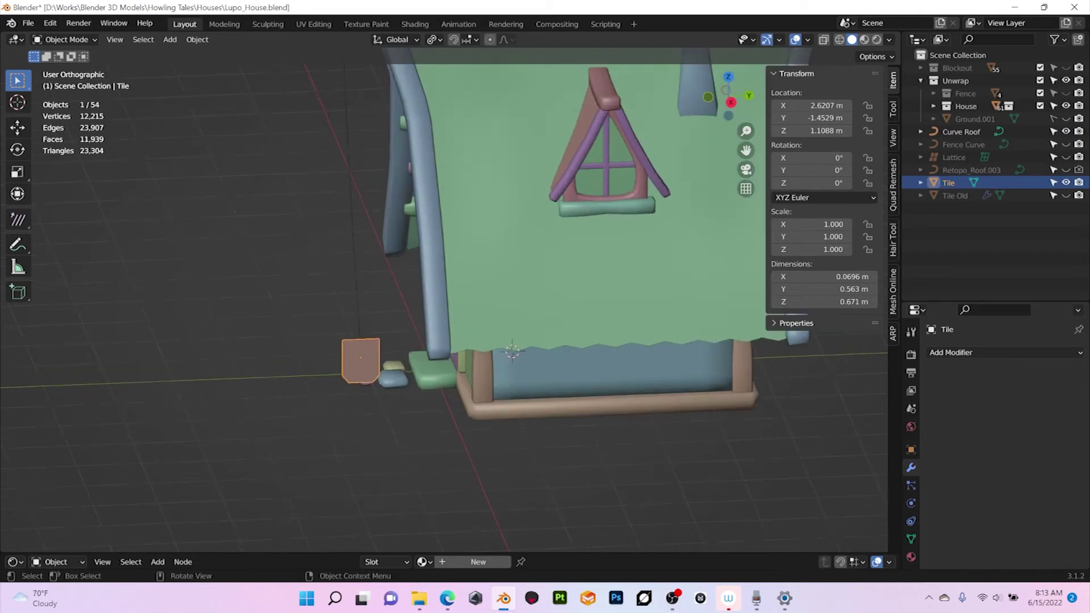
- Add an Array modifier to Tile
{"action": "left_click", "coordinate": [951, 353]}
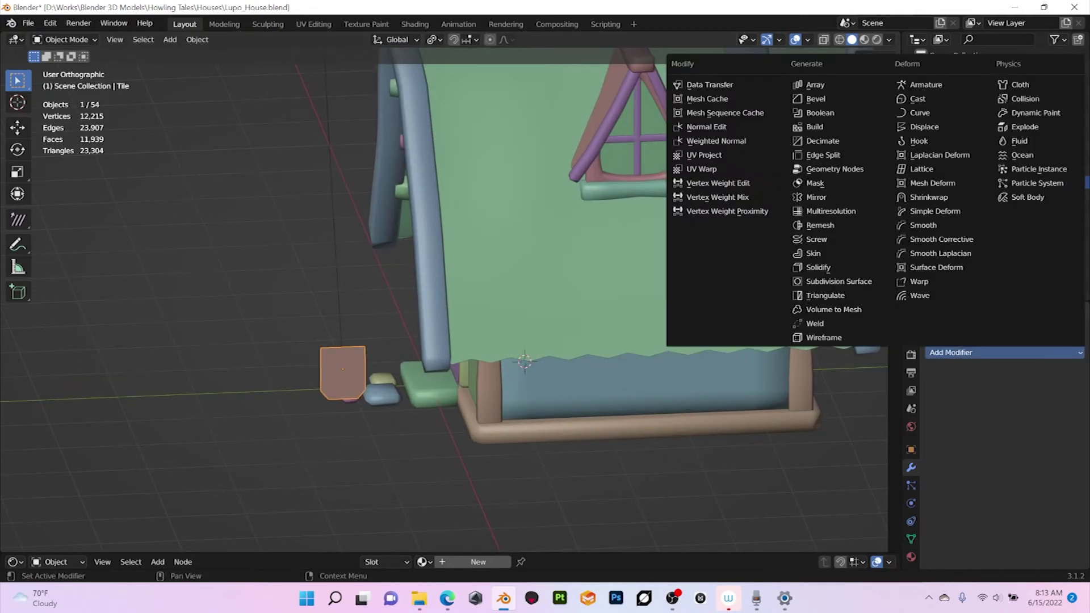
{"action": "left_click", "coordinate": [817, 85]}
{"action": "middle_click_drag", "start_coordinate": [544, 318], "coordinate": [626, 295]}
{"action": "middle_click_drag", "start_coordinate": [625, 338], "coordinate": [647, 337]}
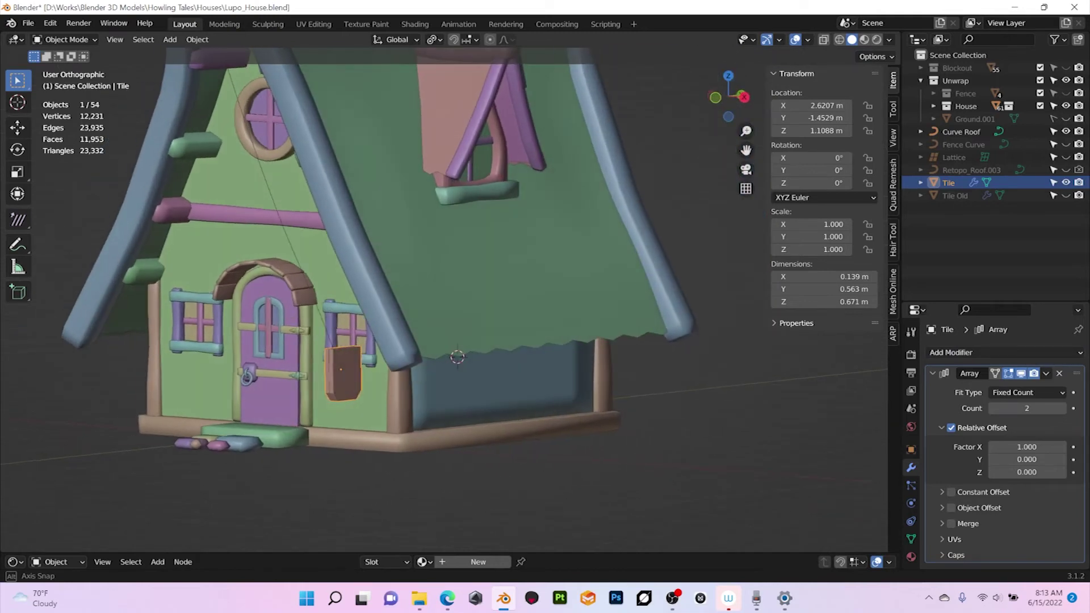
{"action": "scroll", "coordinate": [450, 300], "scroll_direction": "down", "scroll_amount": 2}
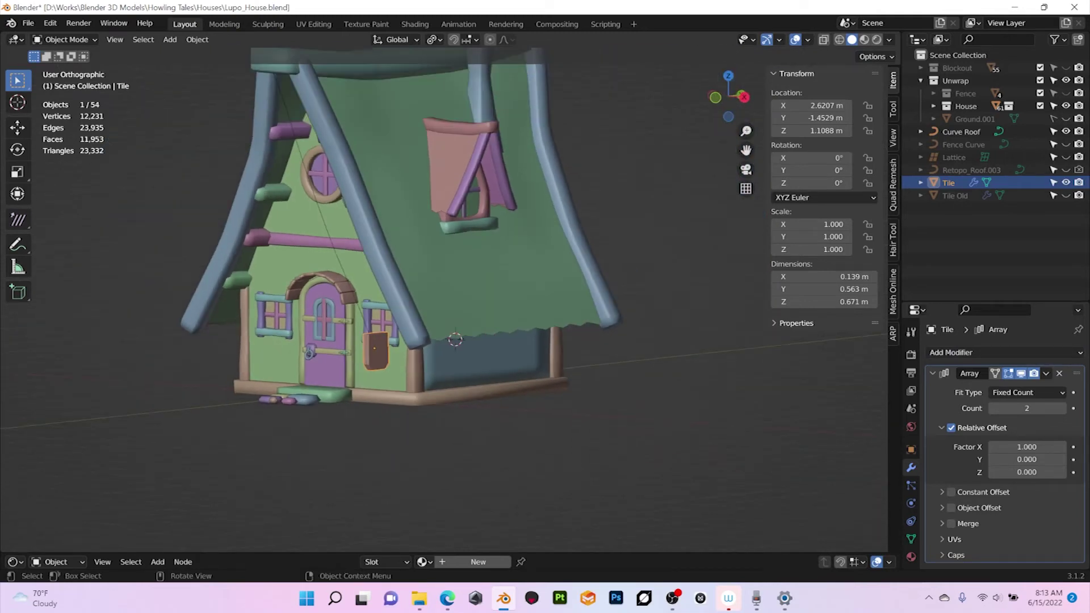
{"action": "scroll", "coordinate": [410, 319], "scroll_direction": "up", "scroll_amount": 4}
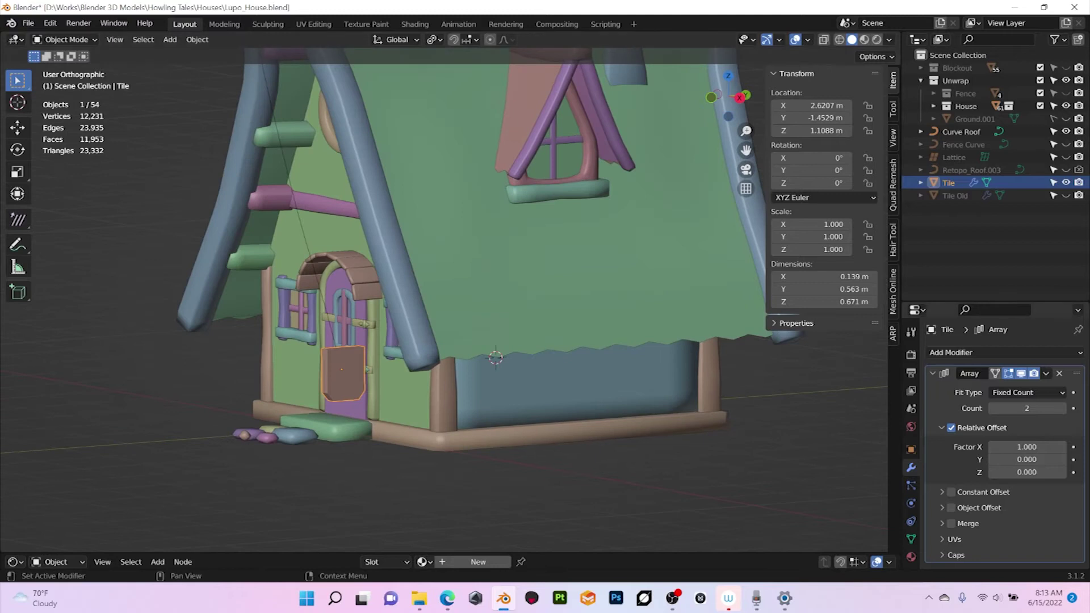
- Set the array's relative offset factors to 0 on X and 1 on Z so the tiles stack vertically
{"action": "left_click", "coordinate": [1027, 447]}
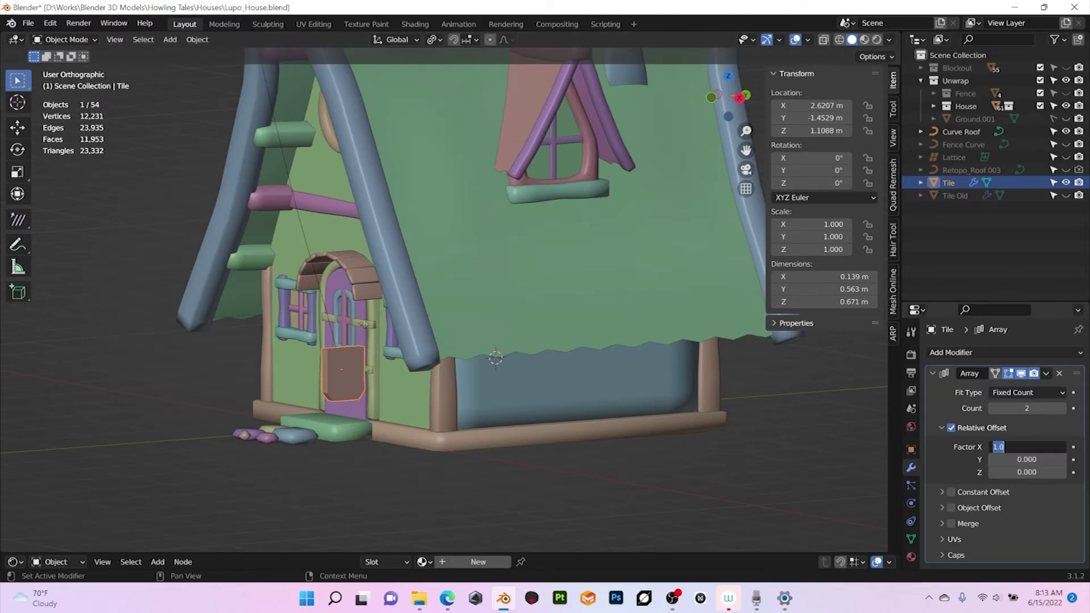
{"action": "type", "text": "0"}
{"action": "key", "text": "Tab"}
{"action": "key", "text": "Tab"}
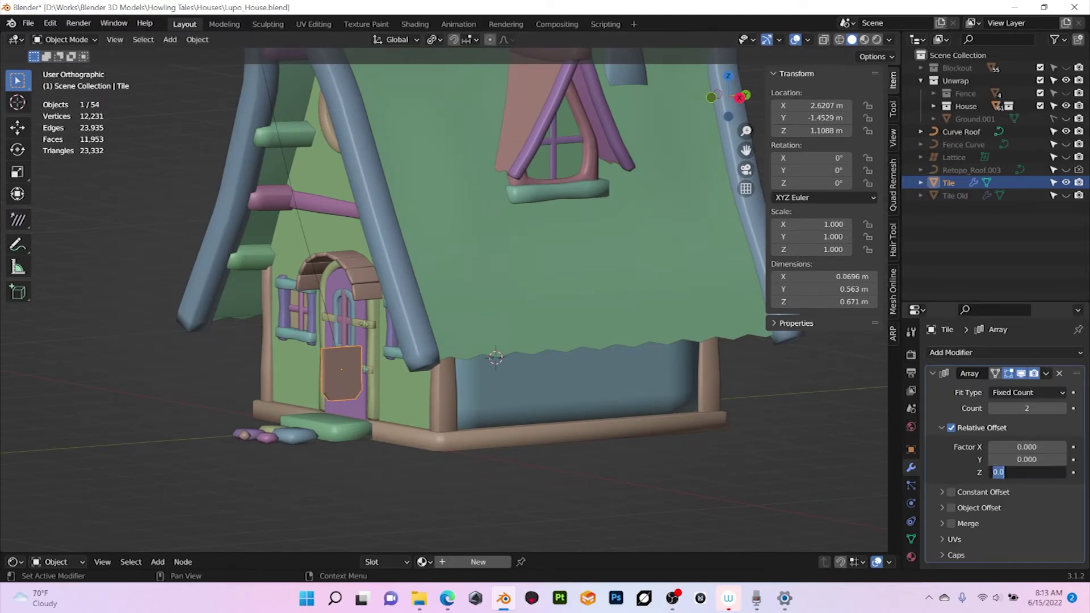
{"action": "type", "text": "1"}
{"action": "key", "text": "Return"}
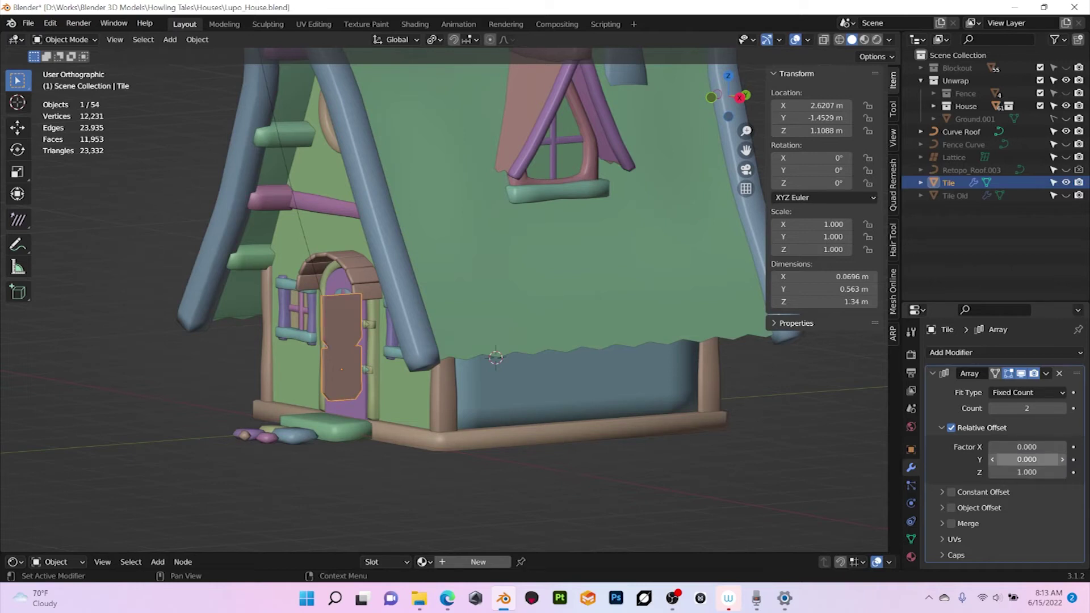
- Raise the array count to 6 to extend the column of tiles upward
{"action": "middle_click_drag", "start_coordinate": [374, 351], "coordinate": [318, 347]}
{"action": "left_click", "coordinate": [1062, 409]}
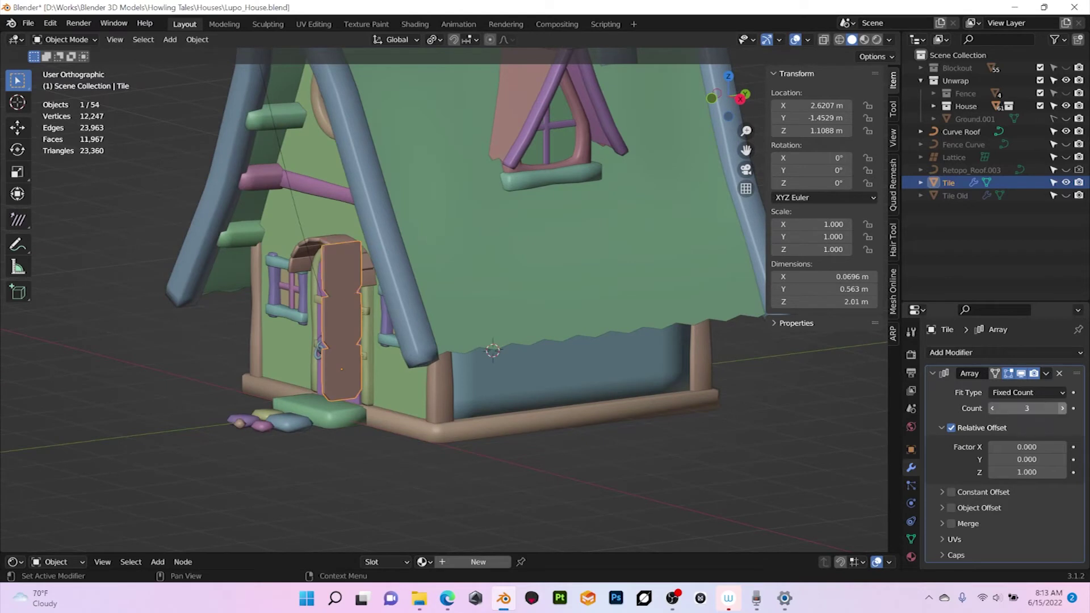
{"action": "left_click", "coordinate": [1062, 409]}
{"action": "left_click", "coordinate": [1062, 409]}
{"action": "left_click", "coordinate": [1062, 408]}
{"action": "middle_click_drag", "start_coordinate": [528, 318], "coordinate": [512, 340]}
{"action": "scroll", "coordinate": [545, 341], "scroll_direction": "down", "scroll_amount": 3}
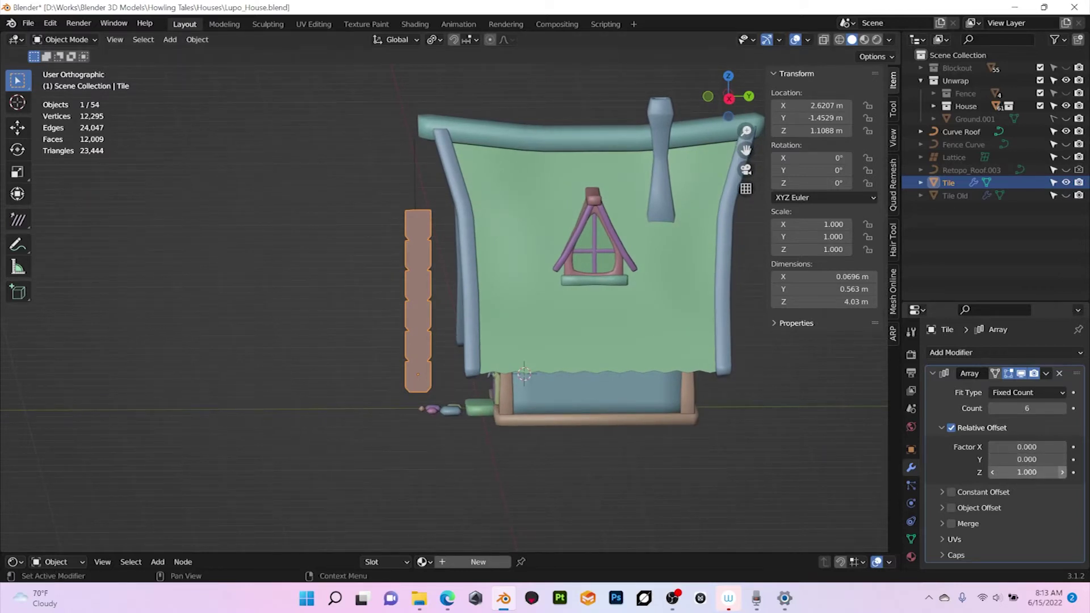
- Try a relative Z offset of 1.2 to space the arrayed tiles apart
{"action": "left_click_drag", "start_coordinate": [1027, 472], "coordinate": [1039, 472]}
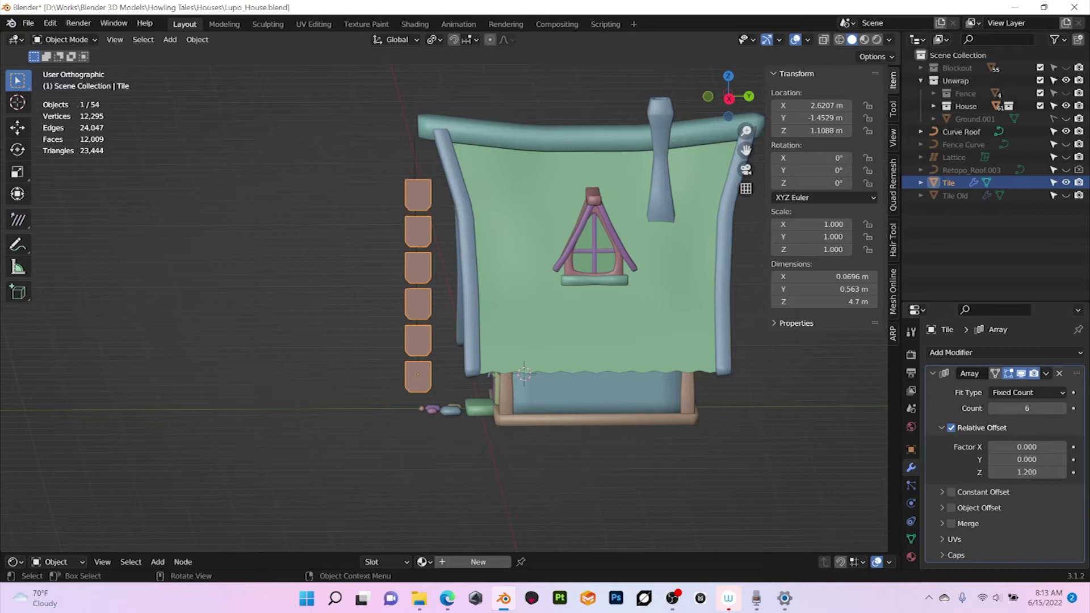
{"action": "scroll", "coordinate": [450, 297], "scroll_direction": "down", "scroll_amount": 2}
{"action": "scroll", "coordinate": [450, 297], "scroll_direction": "up", "scroll_amount": 5}
{"action": "middle_click_drag", "start_coordinate": [451, 297], "coordinate": [591, 309]}
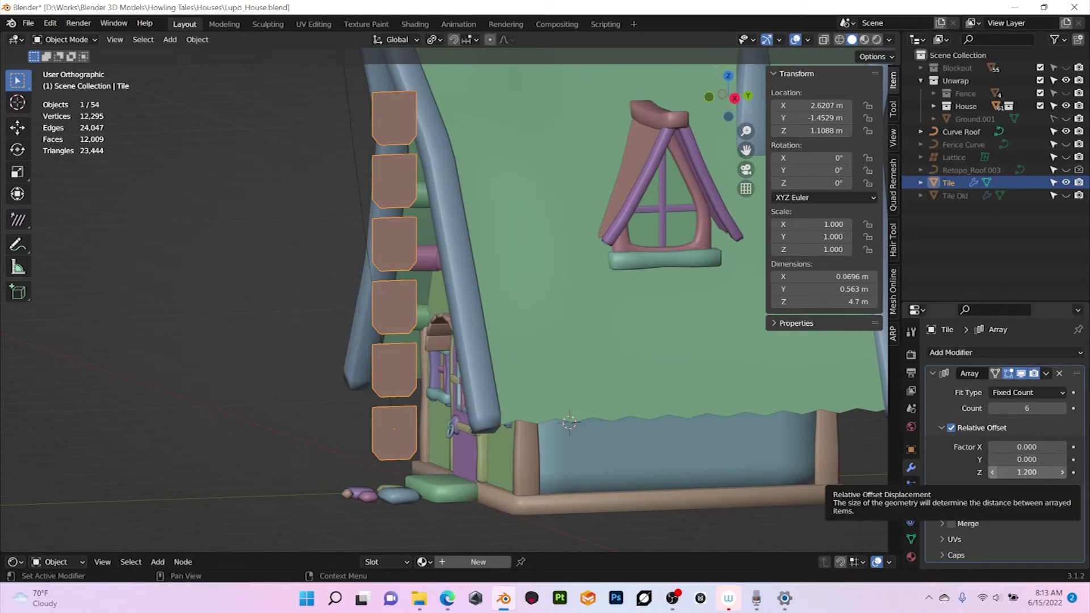
- Set the array's relative Z offset to 0.9 so the tiles overlap slightly
{"action": "left_click", "coordinate": [993, 472]}
{"action": "left_click", "coordinate": [993, 472]}
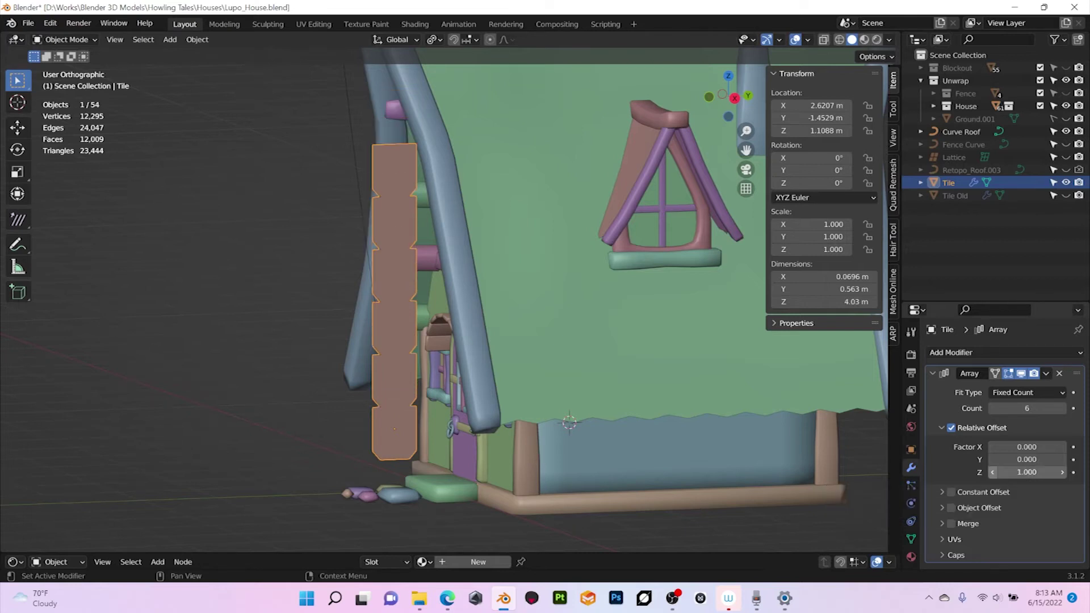
{"action": "left_click", "coordinate": [993, 472]}
{"action": "middle_click_drag", "start_coordinate": [602, 329], "coordinate": [636, 369]}
{"action": "scroll", "coordinate": [636, 369], "scroll_direction": "down", "scroll_amount": 1}
{"action": "middle_click_drag", "start_coordinate": [622, 278], "coordinate": [636, 277]}
- Increase the array count to 9 so the tile column spans the roof's height
{"action": "left_click", "coordinate": [1062, 408]}
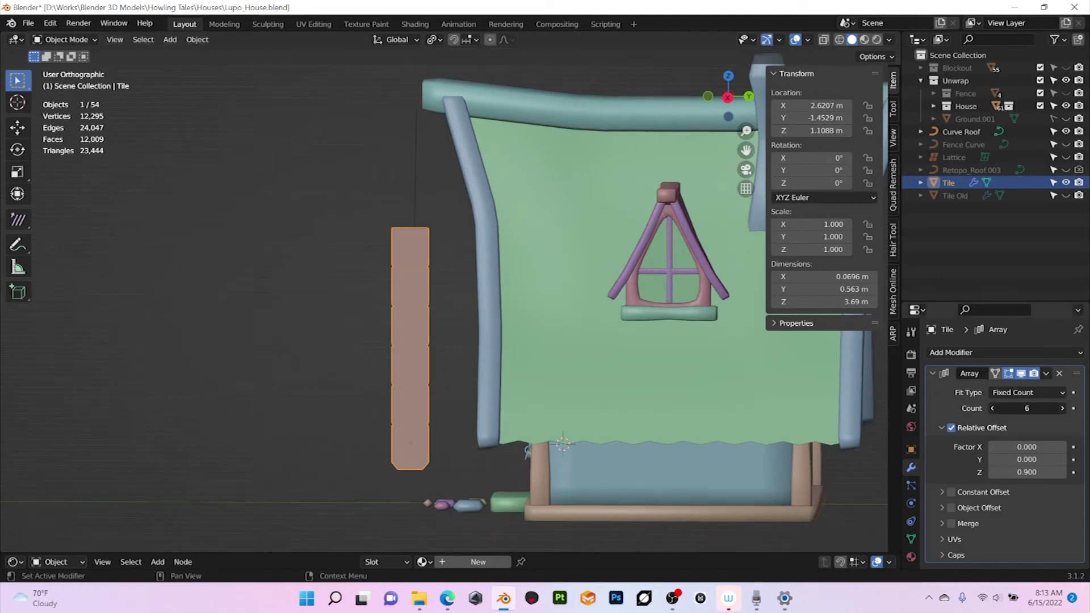
{"action": "left_click", "coordinate": [1062, 409]}
{"action": "left_click", "coordinate": [1062, 409]}
{"action": "middle_click_drag", "start_coordinate": [647, 324], "coordinate": [652, 319]}
{"action": "middle_click_drag", "start_coordinate": [628, 277], "coordinate": [625, 277], "text": "alt"}
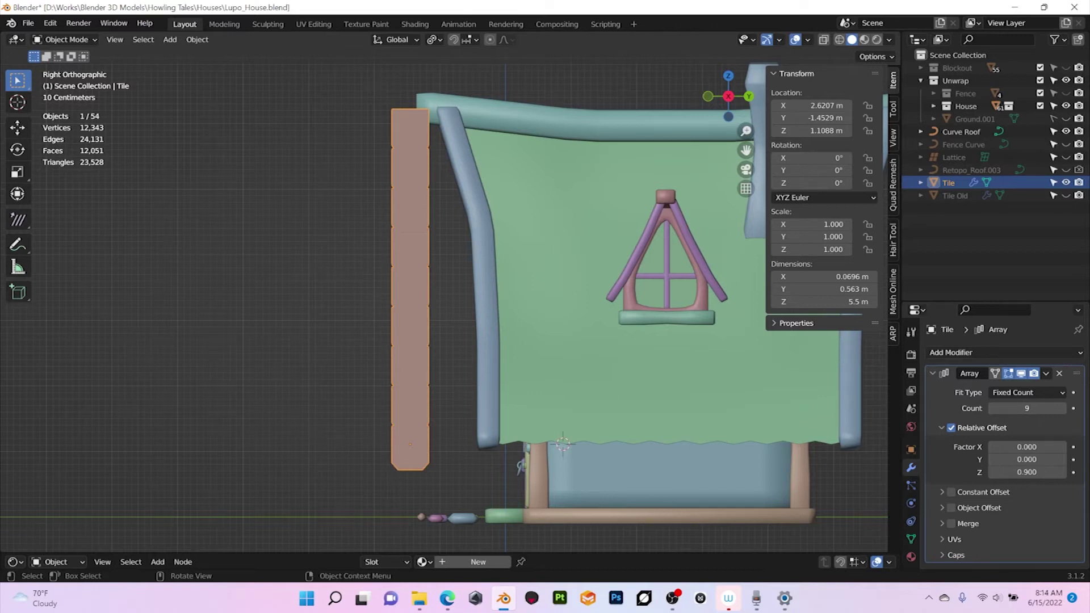
- Add a Curve modifier to Tile with Curve Roof as its curve object
{"action": "middle_click_drag", "start_coordinate": [625, 277], "coordinate": [539, 279]}
{"action": "scroll", "coordinate": [559, 278], "scroll_direction": "down", "scroll_amount": 2}
{"action": "scroll", "coordinate": [559, 279], "scroll_direction": "up", "scroll_amount": 3}
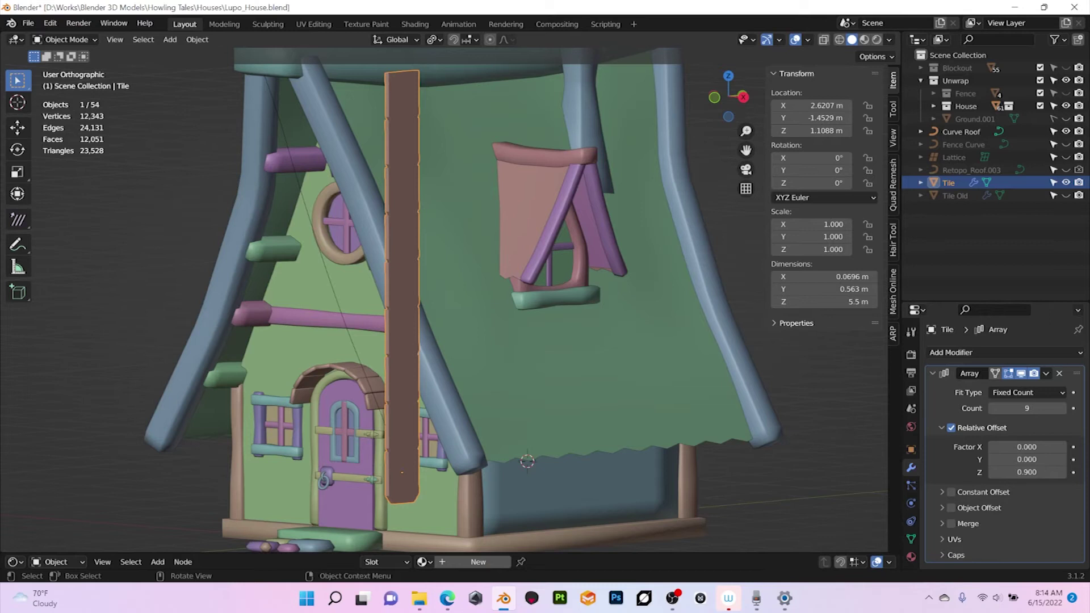
{"action": "middle_click_drag", "start_coordinate": [538, 279], "coordinate": [522, 280]}
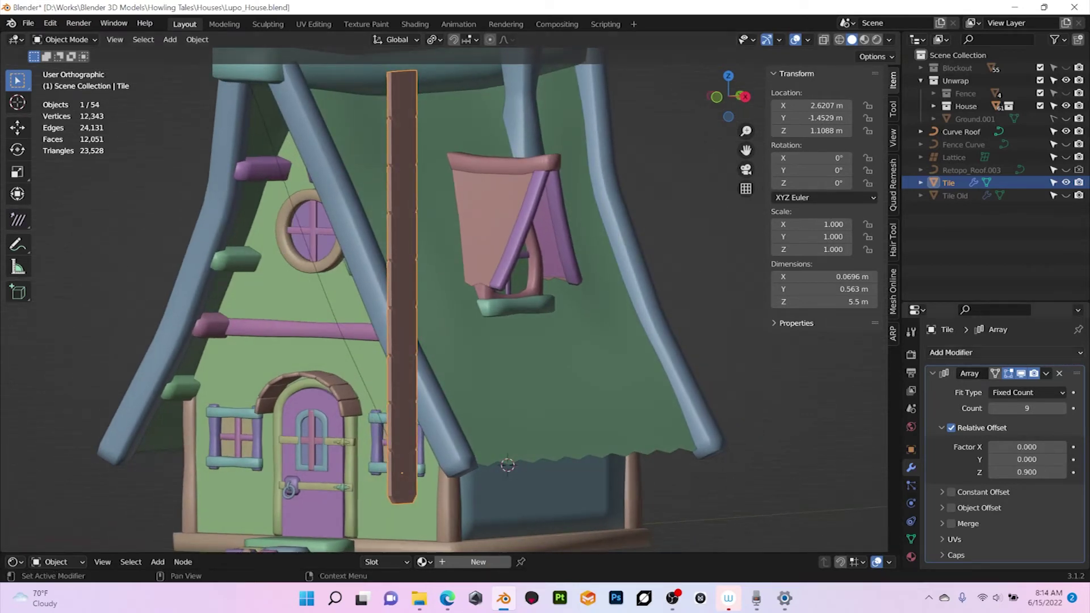
{"action": "left_click", "coordinate": [965, 352]}
{"action": "left_click", "coordinate": [920, 113]}
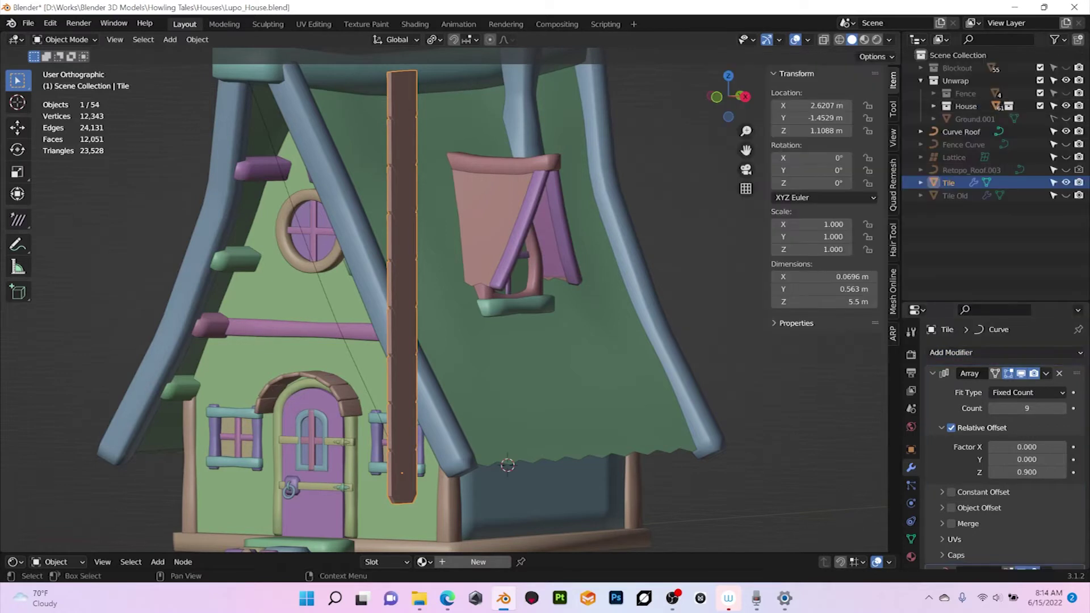
{"action": "left_click", "coordinate": [1059, 410]}
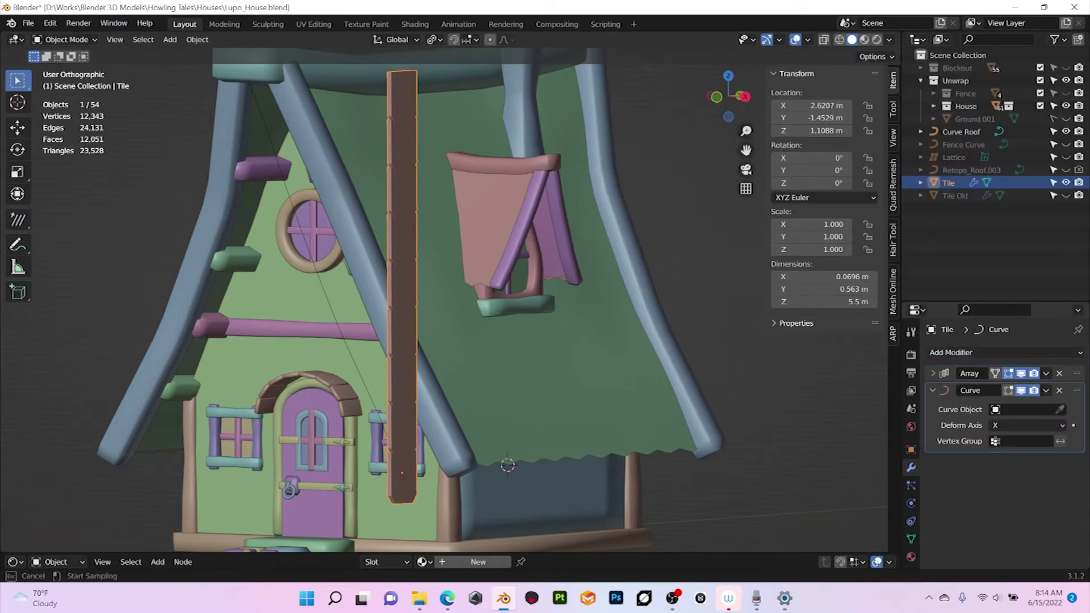
{"action": "left_click", "coordinate": [340, 334]}
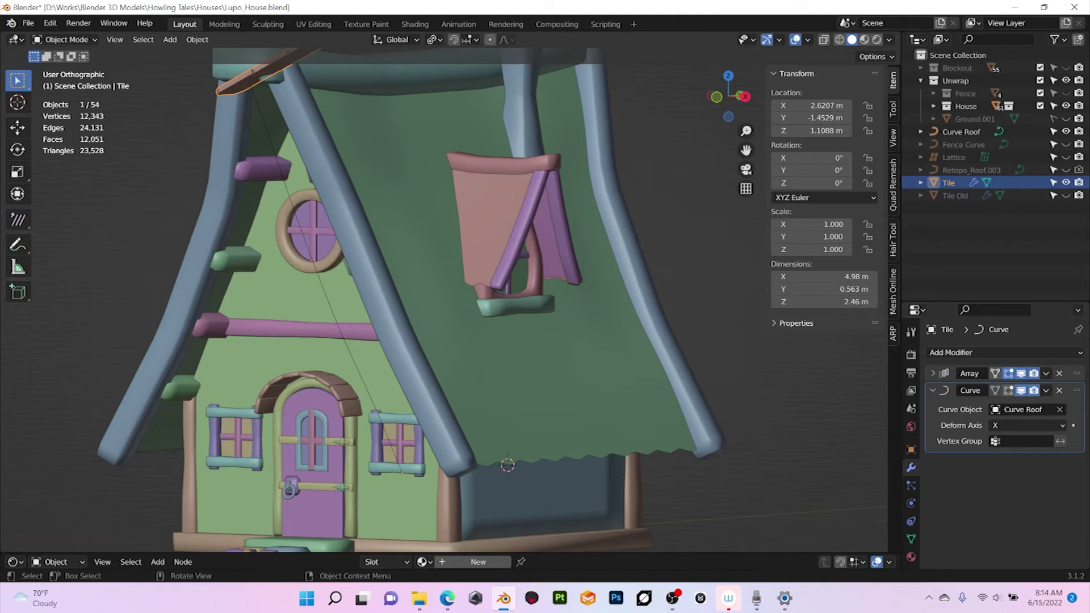
- Switch the direction of the entire Curve Roof curve in Edit Mode and return to Object Mode
{"action": "middle_click_drag", "start_coordinate": [341, 333], "coordinate": [426, 342]}
{"action": "scroll", "coordinate": [353, 335], "scroll_direction": "down", "scroll_amount": 2}
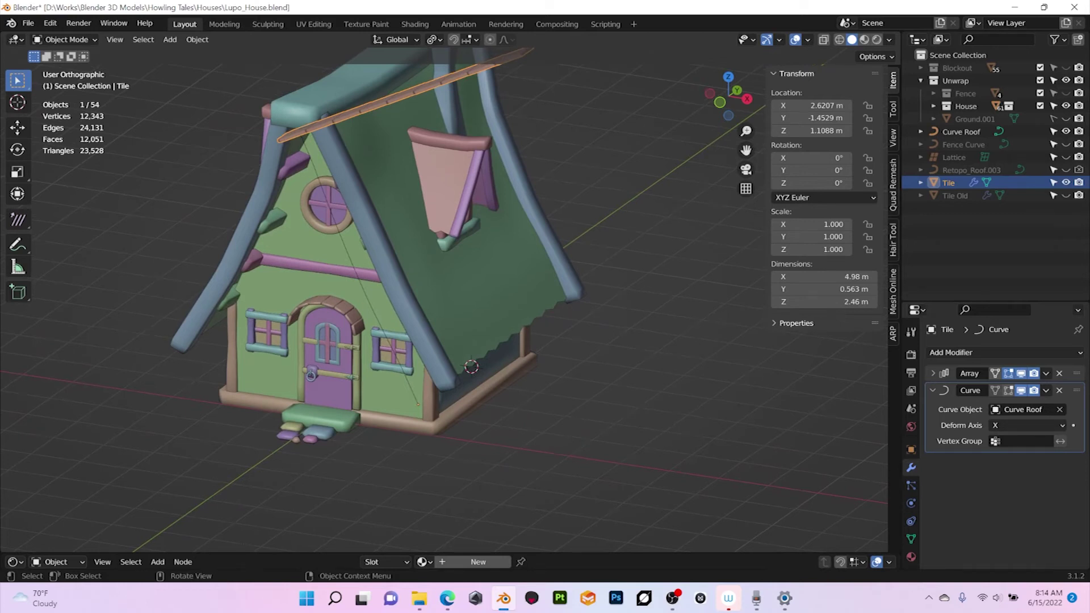
{"action": "left_click", "coordinate": [379, 325]}
{"action": "key", "text": "Tab"}
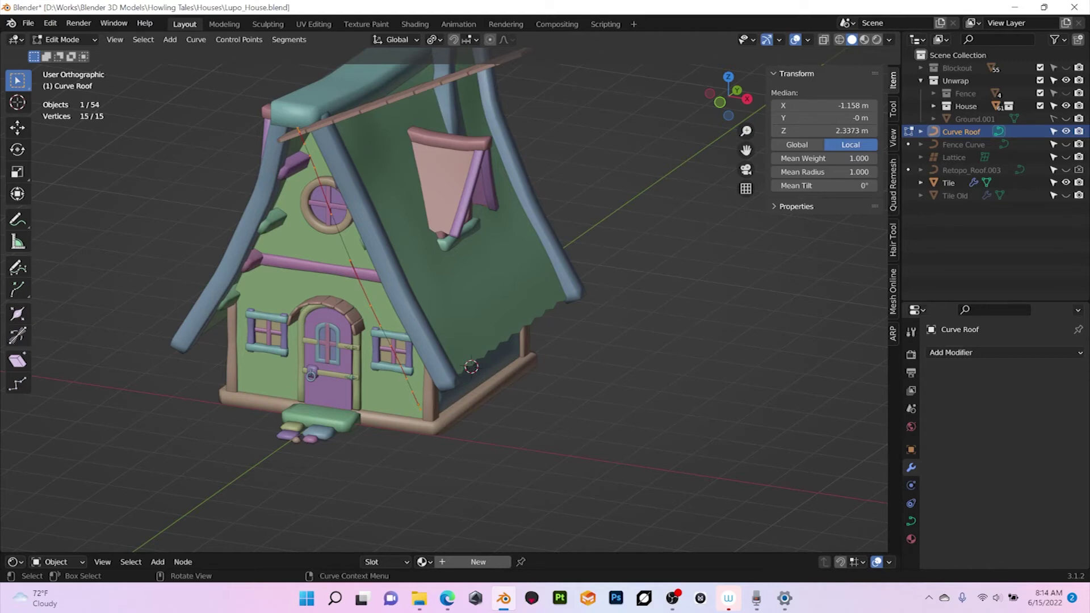
{"action": "left_click", "coordinate": [370, 306]}
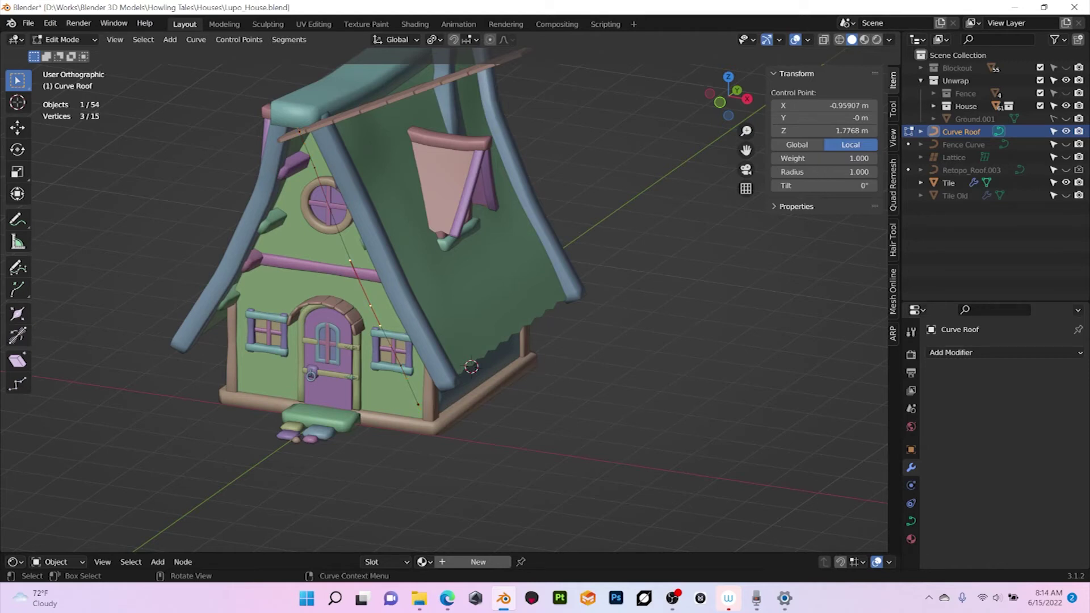
{"action": "key", "text": "a"}
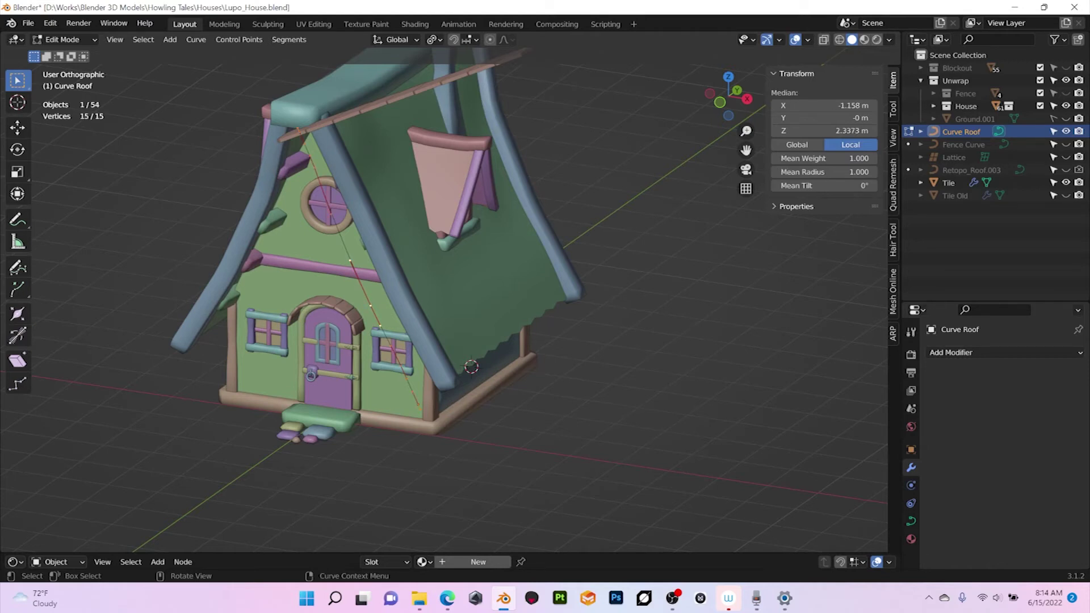
{"action": "left_click", "coordinate": [289, 40]}
{"action": "left_click", "coordinate": [309, 69]}
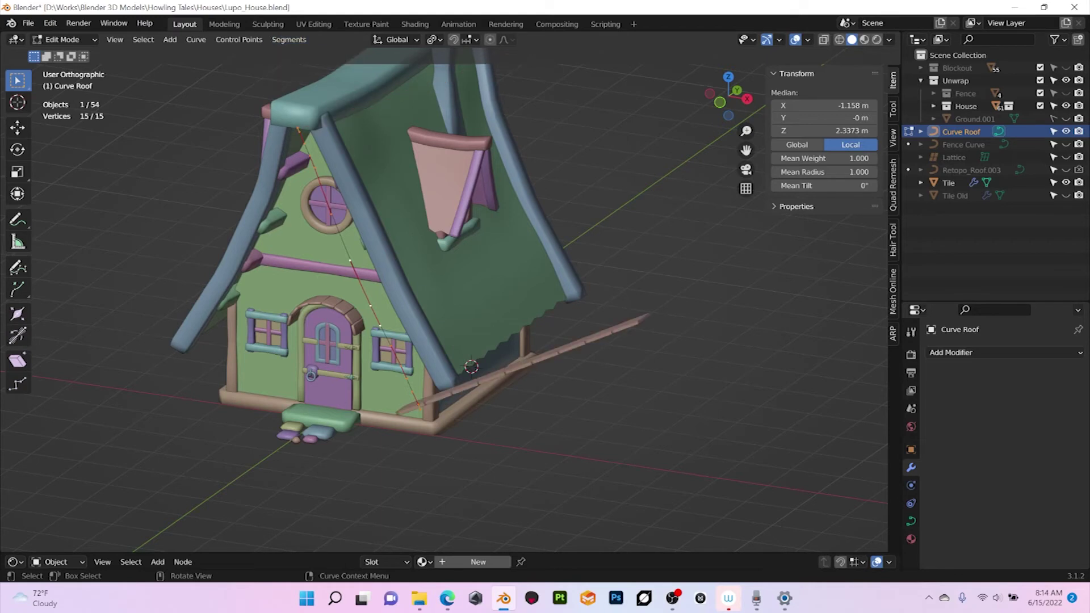
{"action": "middle_click_drag", "start_coordinate": [477, 272], "coordinate": [476, 228]}
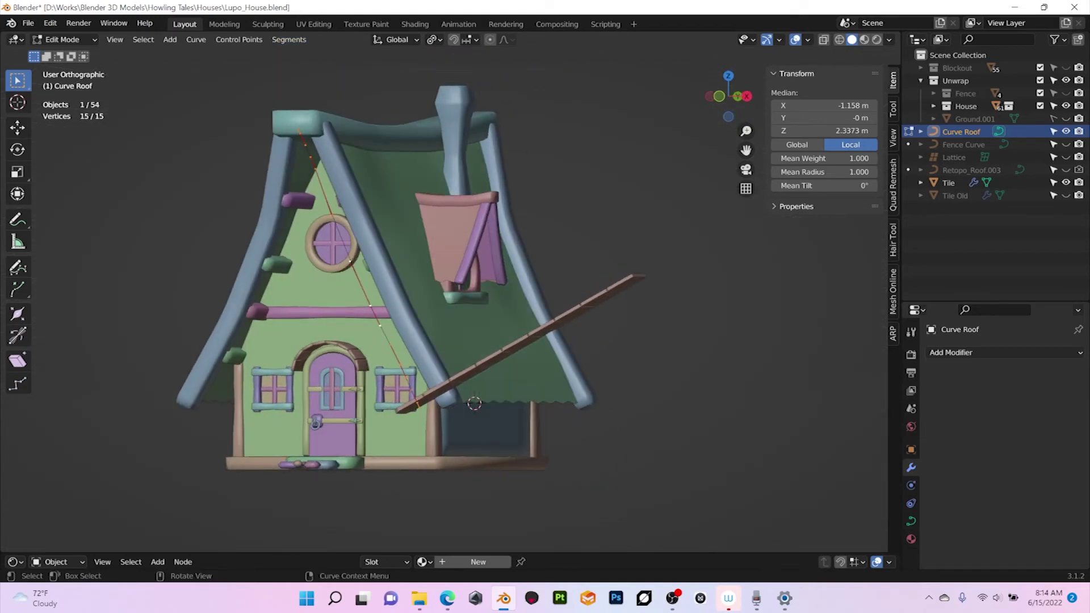
{"action": "left_click", "coordinate": [62, 40]}
{"action": "left_click", "coordinate": [60, 54]}
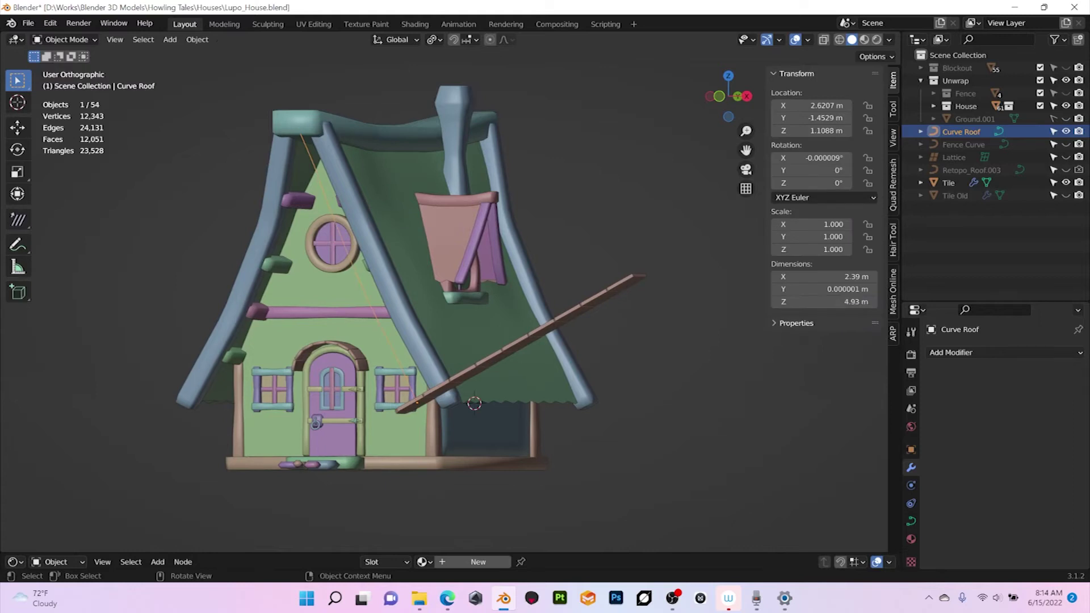
- Select the tile strip and set its Curve modifier's deform axis to Z
{"action": "middle_click_drag", "start_coordinate": [398, 284], "coordinate": [341, 341]}
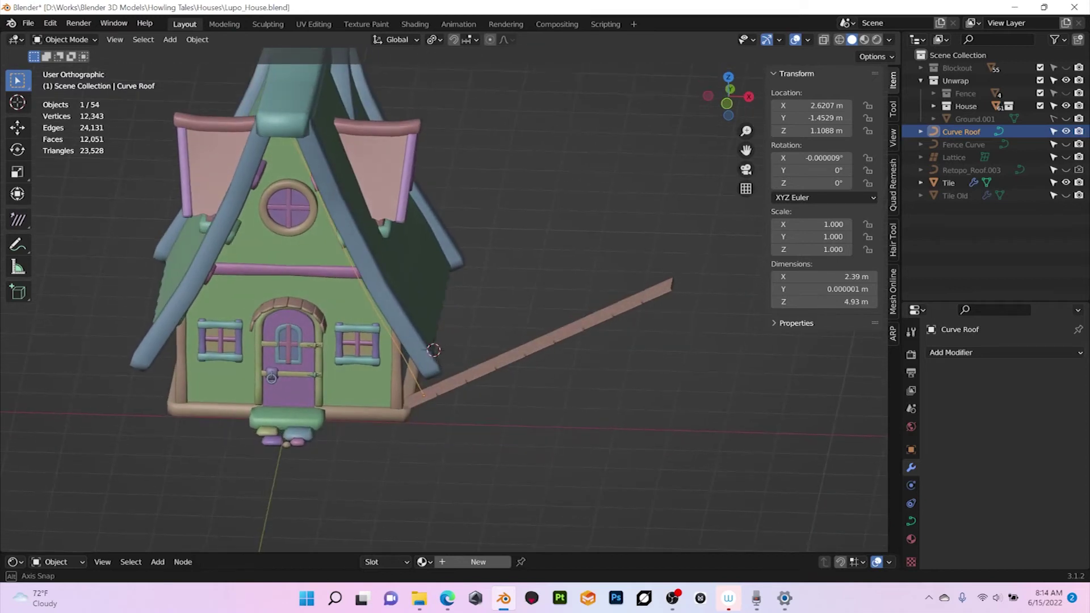
{"action": "middle_click_drag", "start_coordinate": [204, 326], "coordinate": [204, 325]}
{"action": "left_click", "coordinate": [545, 307]}
{"action": "left_click", "coordinate": [562, 337]}
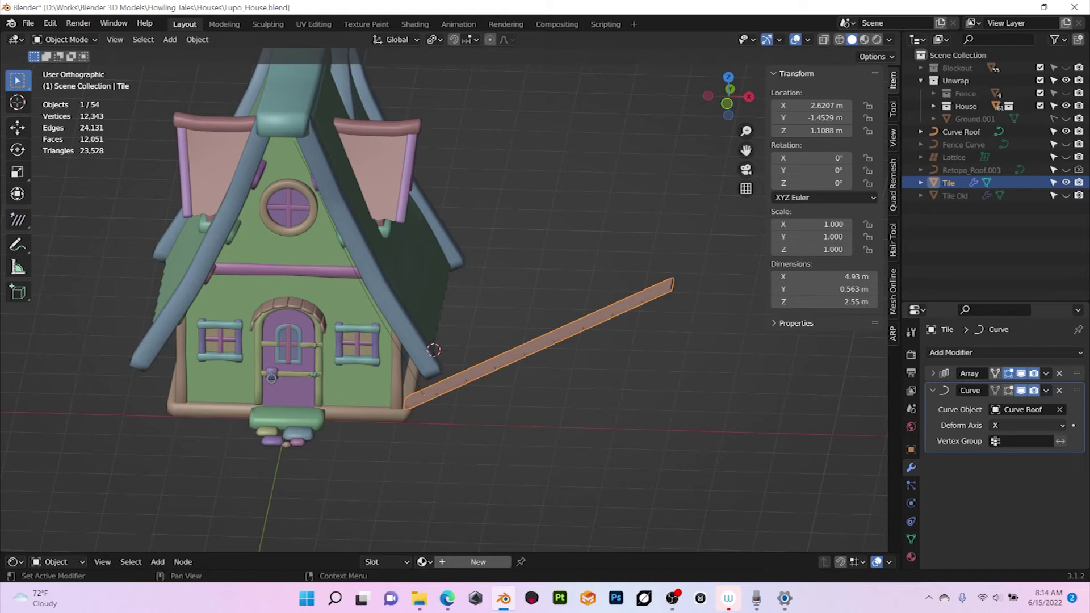
{"action": "left_click", "coordinate": [1025, 425]}
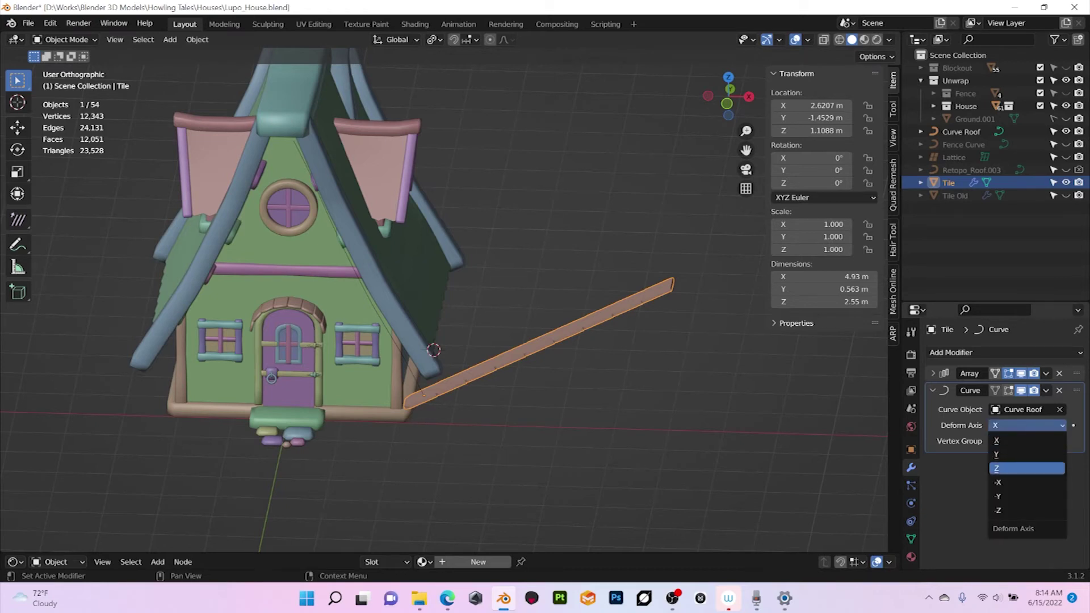
{"action": "left_click", "coordinate": [1027, 468]}
- Set the mean tilt of all Curve Roof points to 90° in Edit Mode and return to Object Mode
{"action": "middle_click_drag", "start_coordinate": [511, 341], "coordinate": [667, 348]}
{"action": "middle_click_drag", "start_coordinate": [528, 312], "coordinate": [581, 310]}
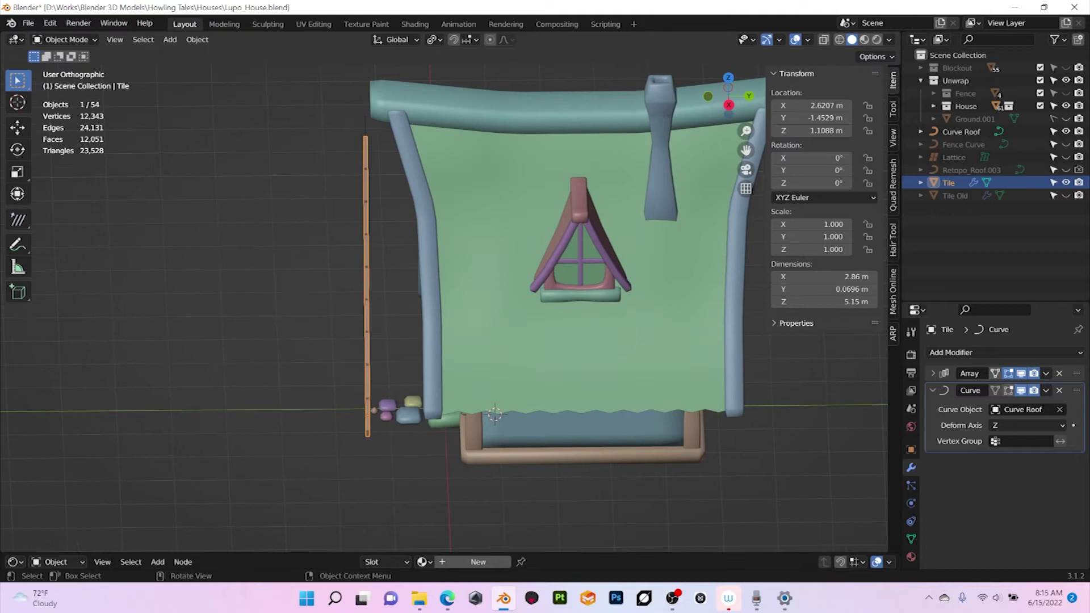
{"action": "scroll", "coordinate": [446, 295], "scroll_direction": "down", "scroll_amount": 2}
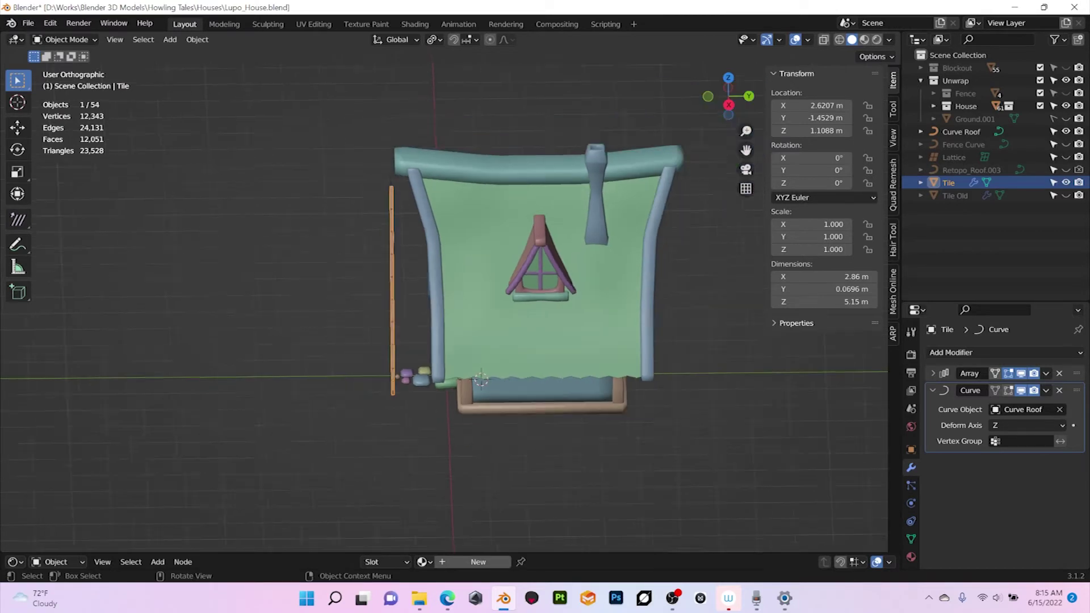
{"action": "scroll", "coordinate": [447, 295], "scroll_direction": "up", "scroll_amount": 3}
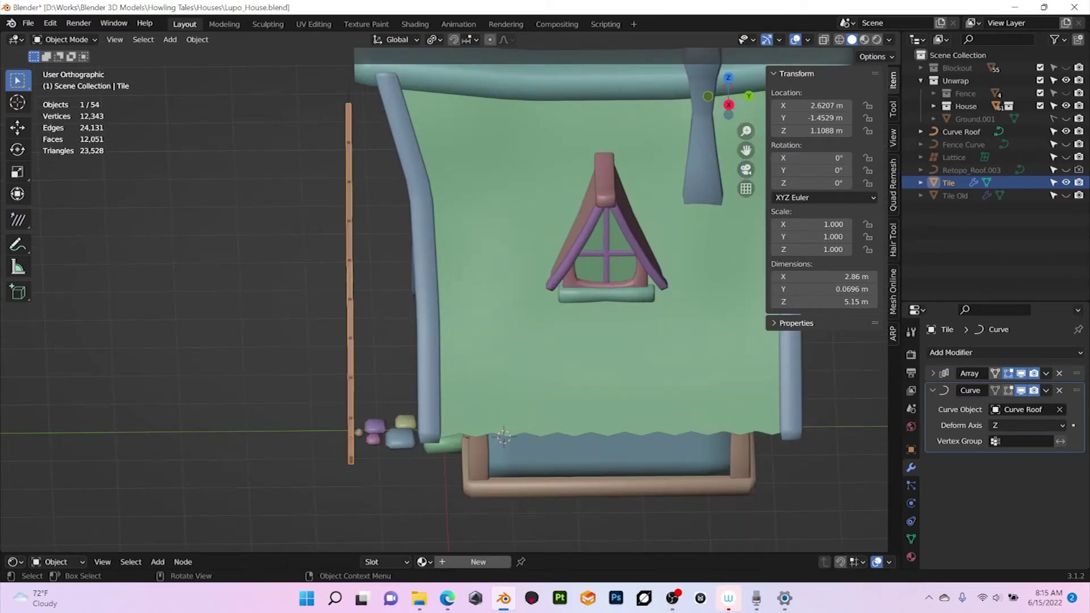
{"action": "middle_click_drag", "start_coordinate": [462, 440], "coordinate": [514, 440]}
{"action": "left_click", "coordinate": [338, 92]}
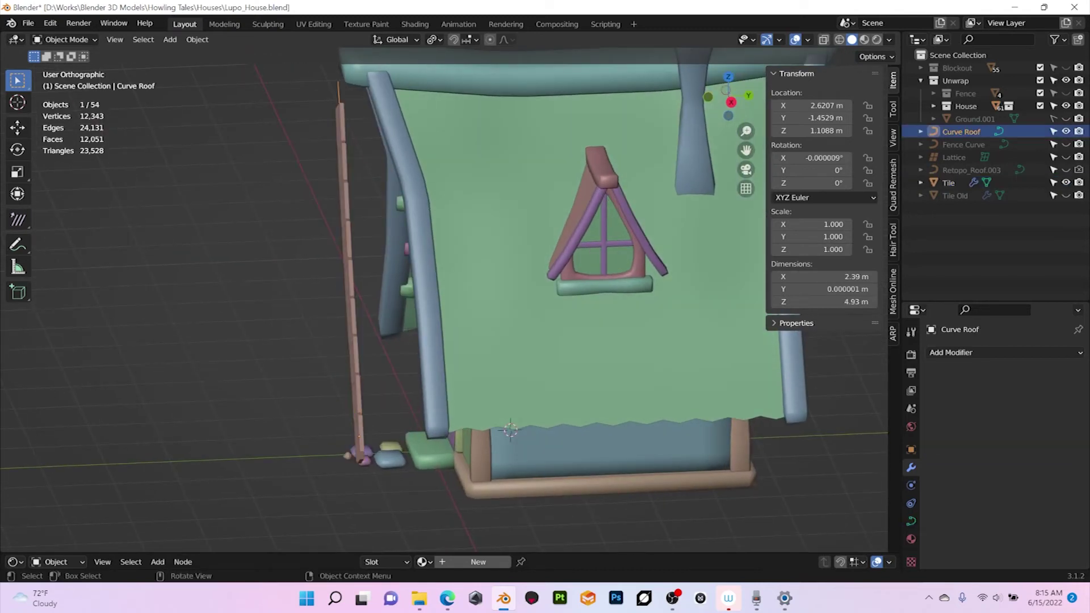
{"action": "key", "text": "Tab"}
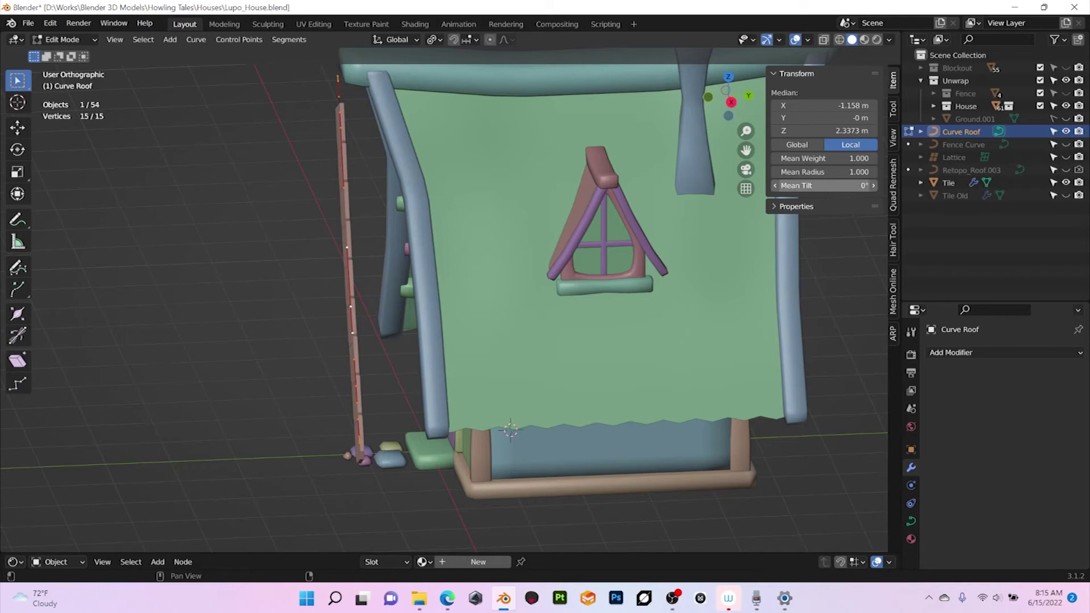
{"action": "left_click", "coordinate": [824, 186]}
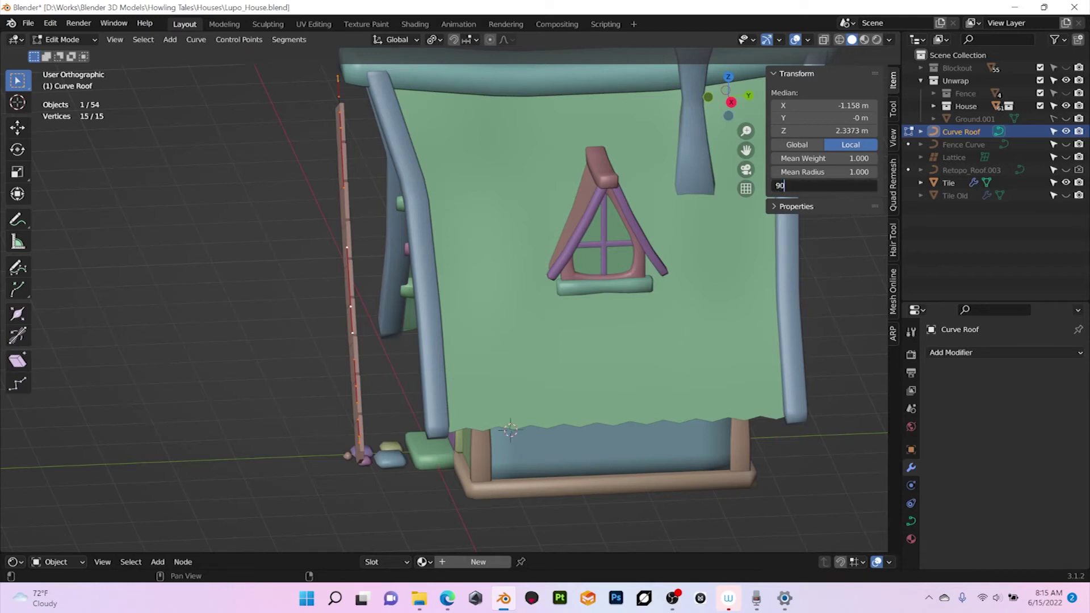
{"action": "key", "text": "Return"}
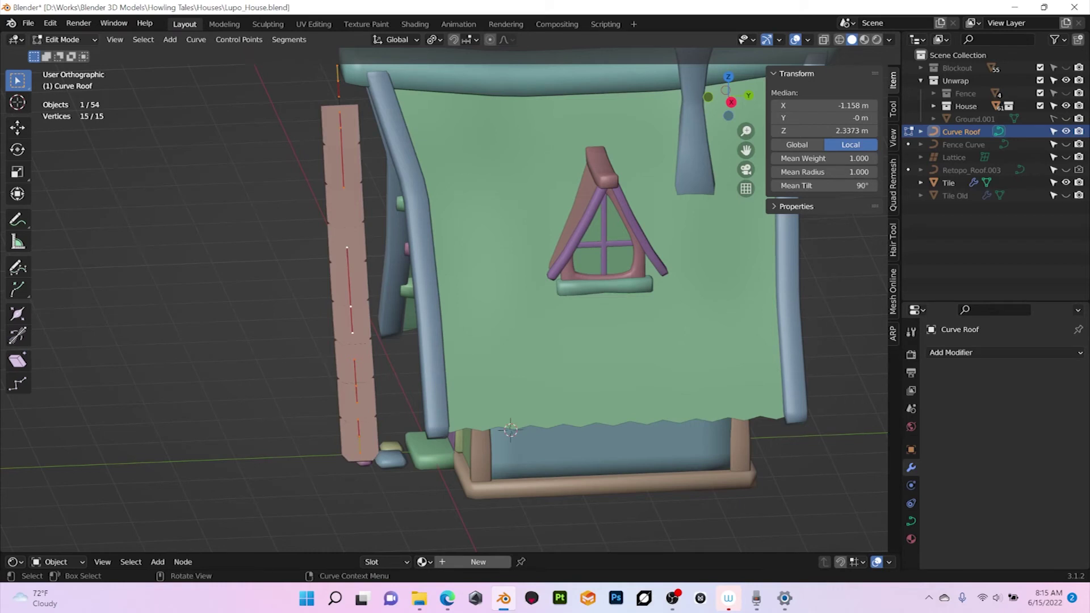
{"action": "left_click", "coordinate": [64, 39]}
{"action": "left_click", "coordinate": [70, 54]}
- Select the tile strip, enter Edit Mode, and show its Array and Curve modifiers on the editing cage
{"action": "middle_click_drag", "start_coordinate": [364, 267], "coordinate": [395, 262]}
{"action": "middle_click_drag", "start_coordinate": [556, 273], "coordinate": [404, 275]}
{"action": "scroll", "coordinate": [443, 273], "scroll_direction": "up", "scroll_amount": 1}
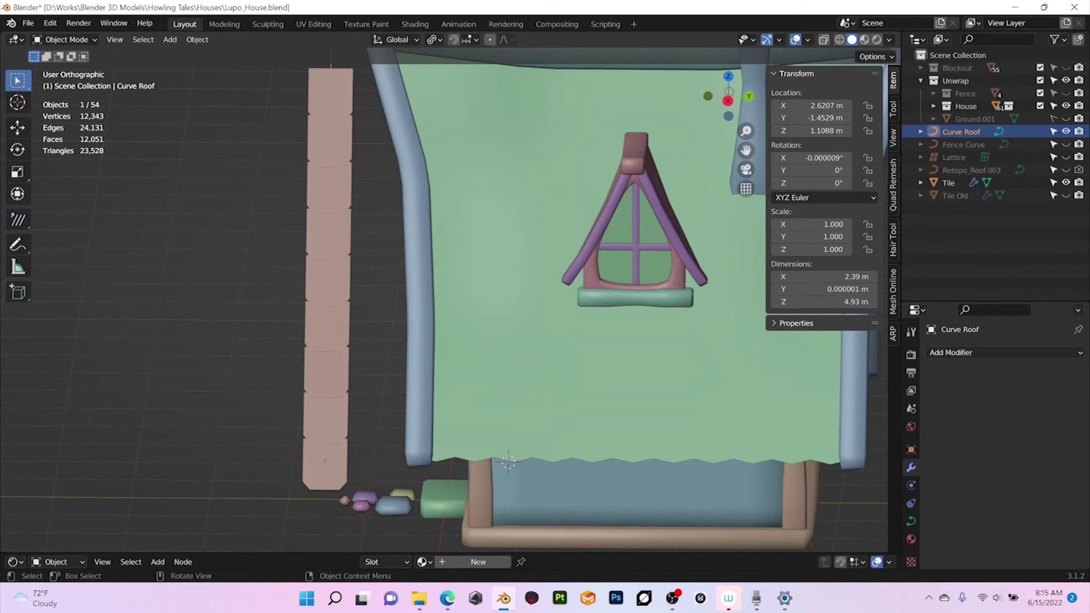
{"action": "middle_click_drag", "start_coordinate": [426, 273], "coordinate": [332, 256]}
{"action": "left_click", "coordinate": [418, 446]}
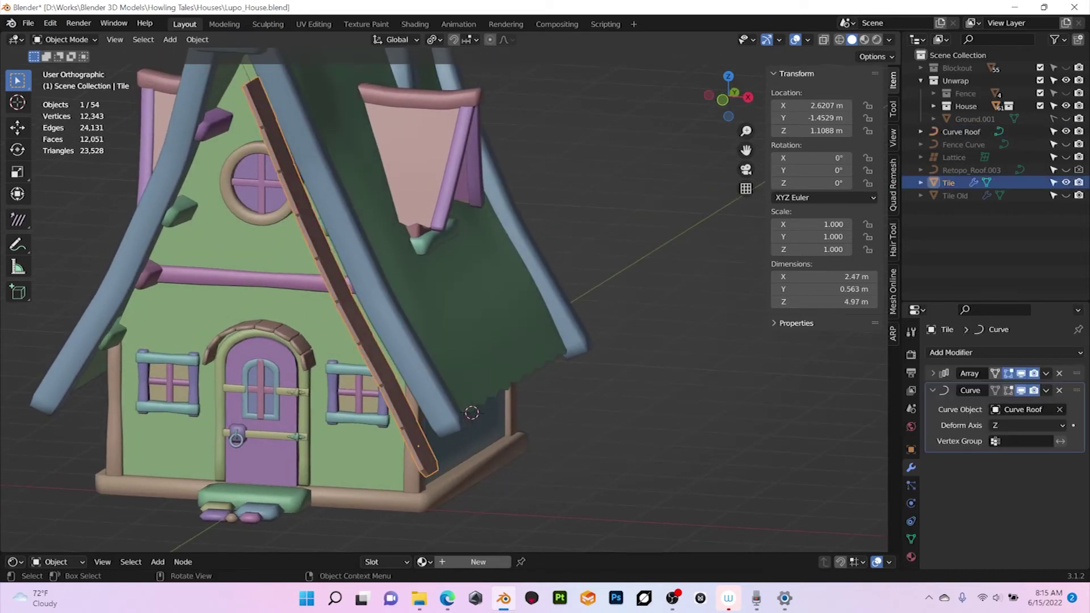
{"action": "middle_click_drag", "start_coordinate": [472, 412], "coordinate": [490, 438]}
{"action": "key", "text": "Tab"}
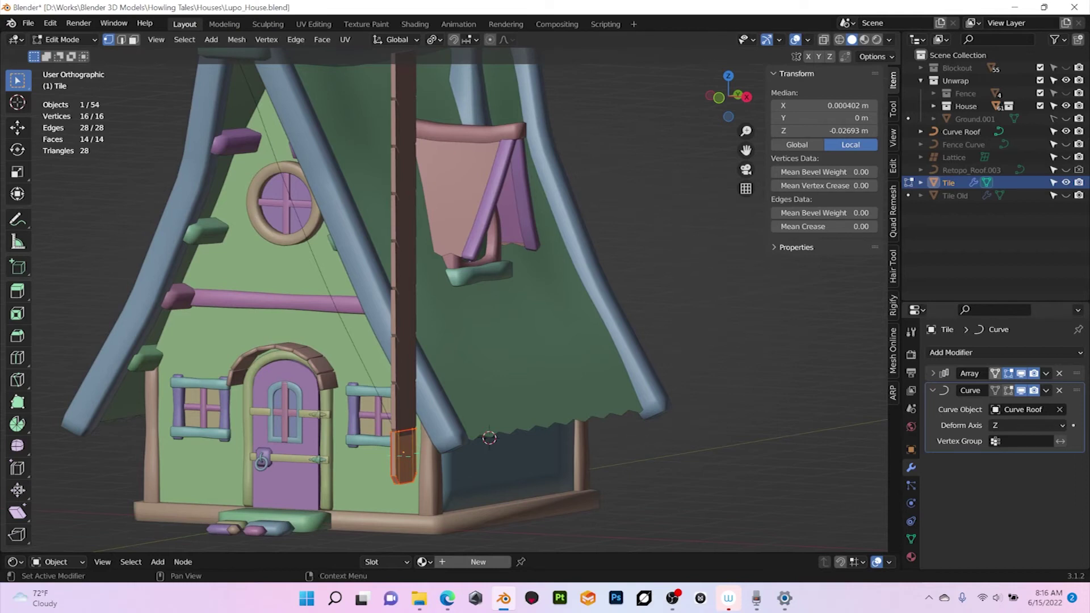
{"action": "left_click", "coordinate": [995, 373]}
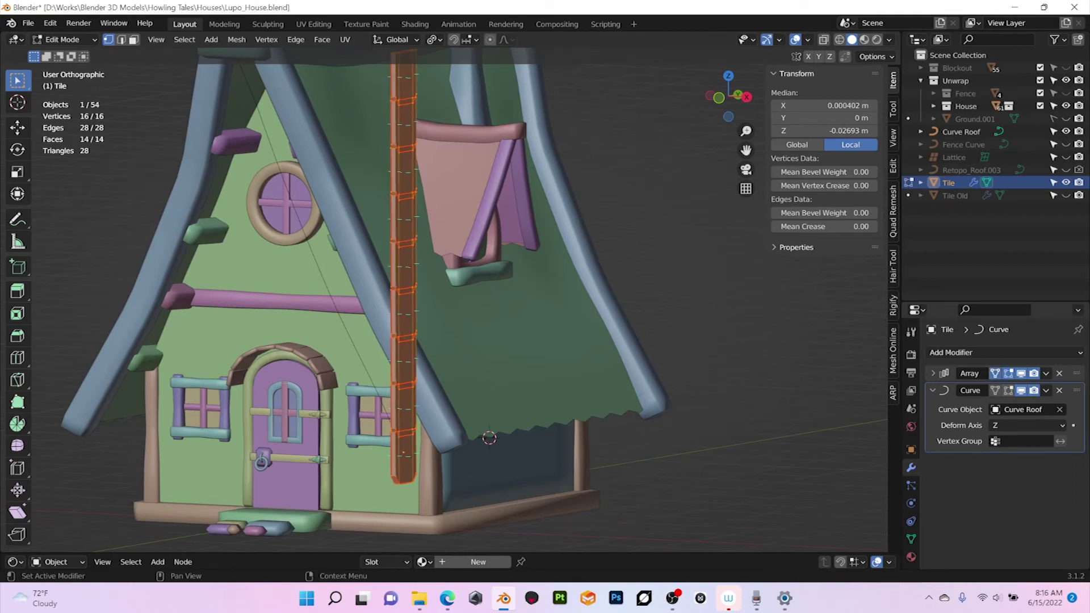
{"action": "left_click", "coordinate": [995, 390]}
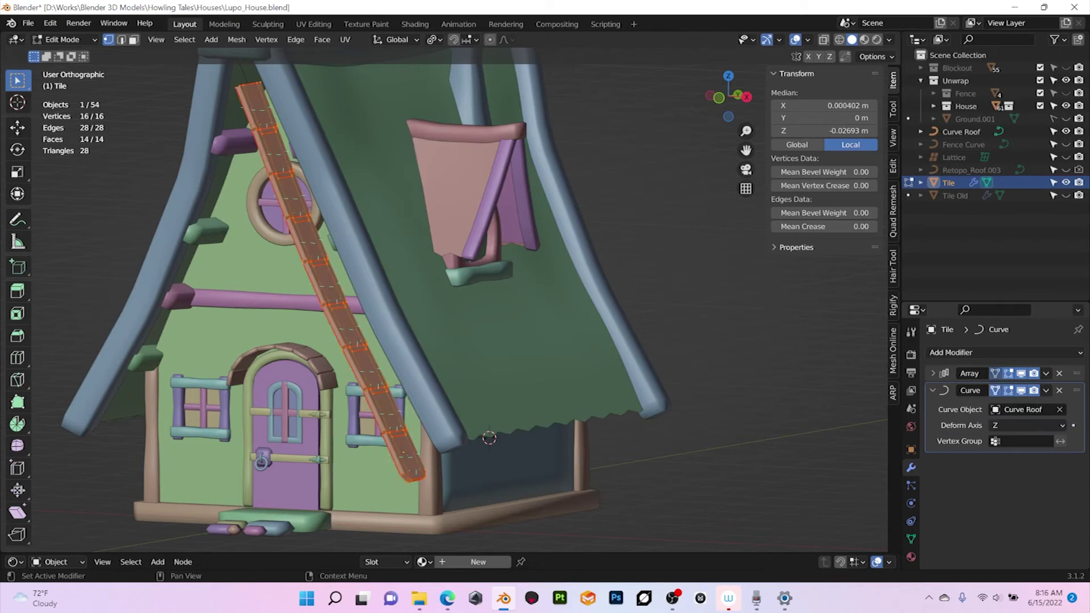
- Rotate the whole tile mesh -7° about the global Y axis so the tiles overlap, then return to Object Mode
{"action": "mouse_move", "coordinate": [489, 438]}
{"action": "middle_mouse_down"}
{"action": "mouse_move", "coordinate": [458, 456]}
{"action": "mouse_move", "coordinate": [474, 438]}
{"action": "middle_mouse_up"}
{"action": "scroll", "coordinate": [444, 300], "scroll_direction": "down", "scroll_amount": 2}
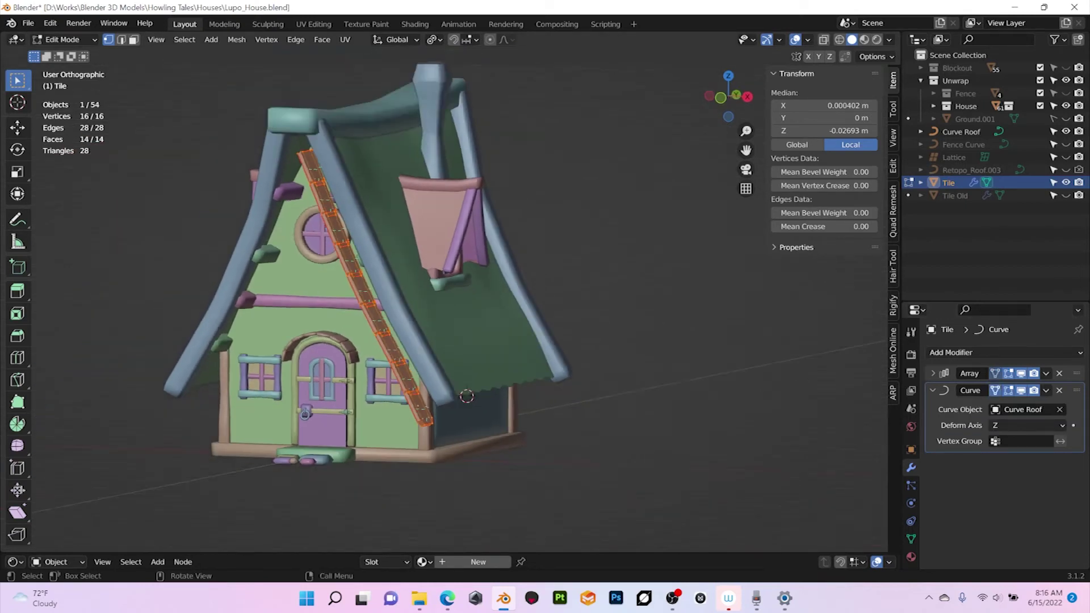
{"action": "scroll", "coordinate": [444, 299], "scroll_direction": "up", "scroll_amount": 3}
{"action": "middle_click_drag", "start_coordinate": [444, 340], "coordinate": [509, 221], "text": "shift"}
{"action": "scroll", "coordinate": [509, 221], "scroll_direction": "up", "scroll_amount": 1}
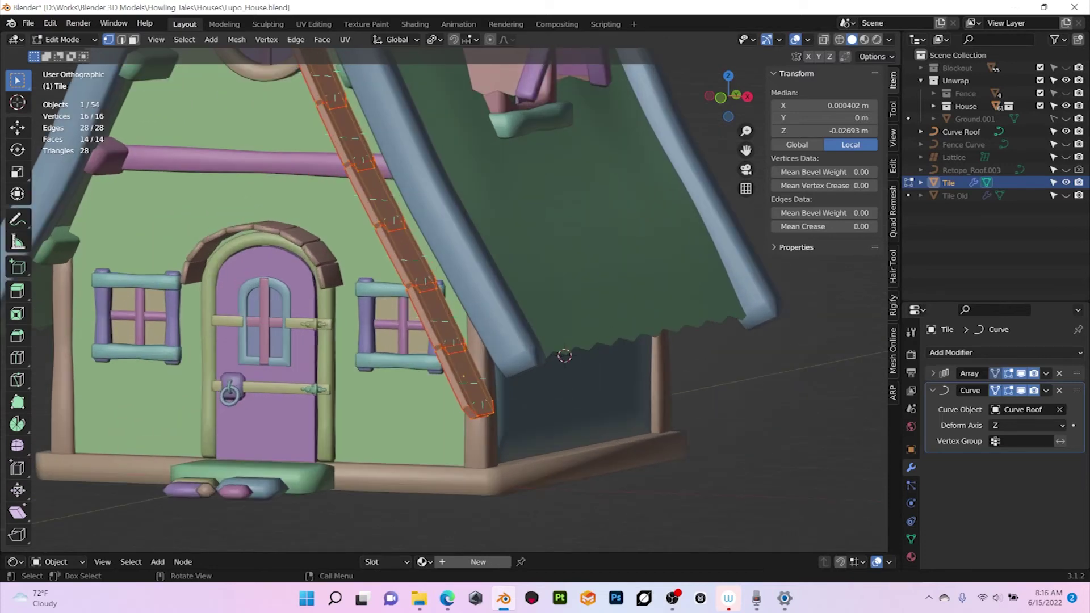
{"action": "key", "text": "r"}
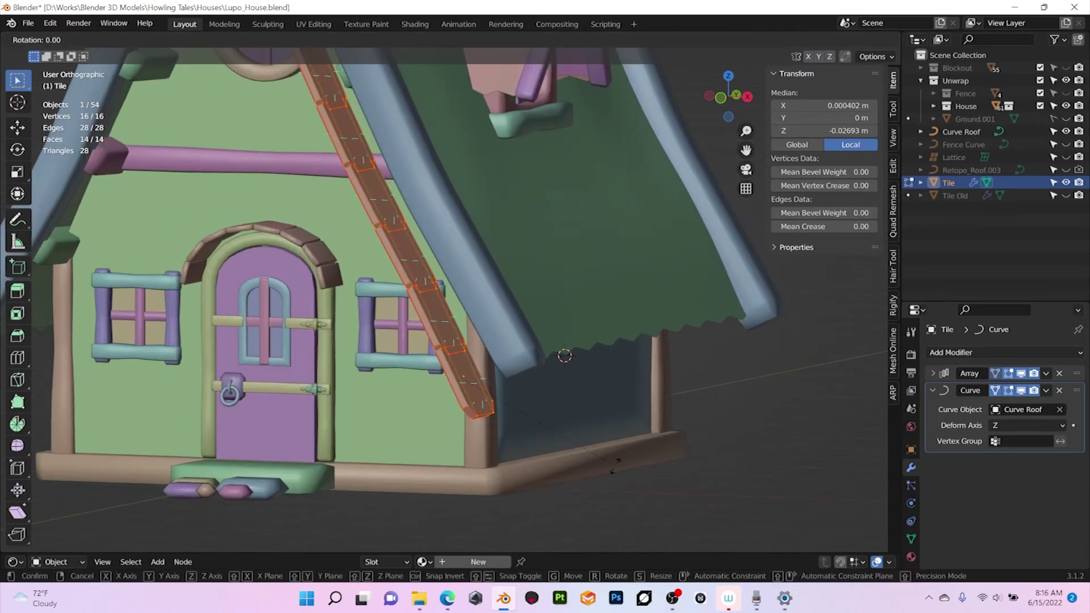
{"action": "key", "text": "y"}
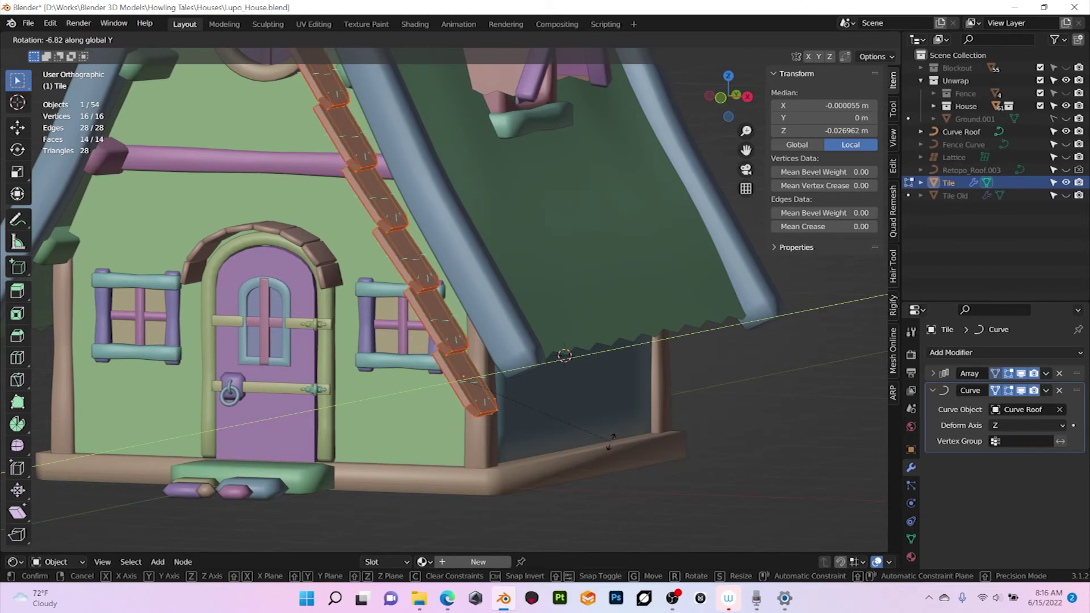
{"action": "left_click", "coordinate": [610, 442]}
{"action": "left_click", "coordinate": [139, 496]}
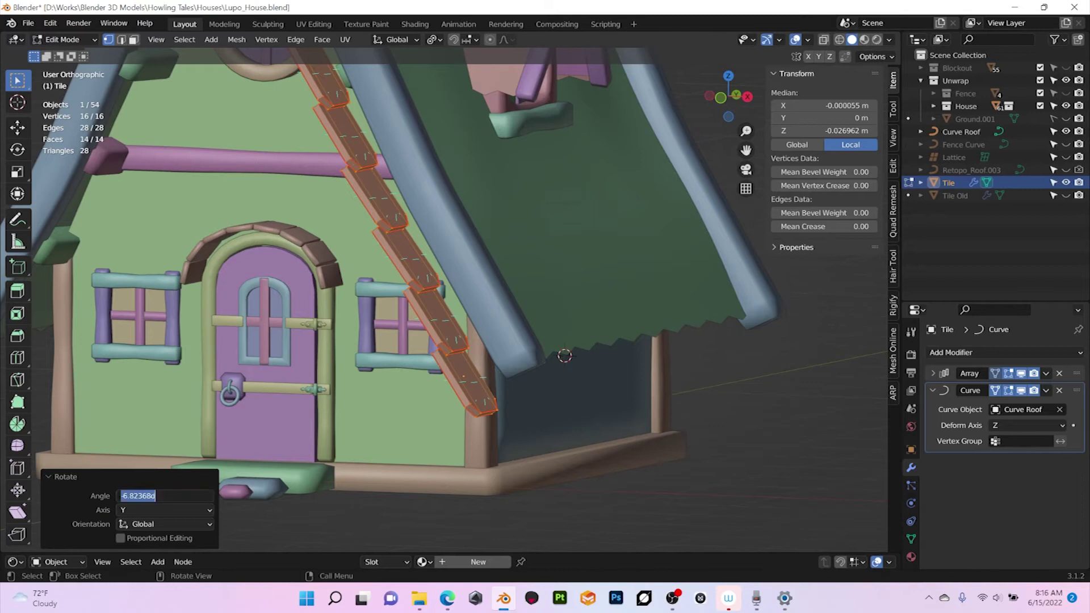
{"action": "key", "text": "BackSpace"}
{"action": "type", "text": "-7"}
{"action": "key", "text": "Return"}
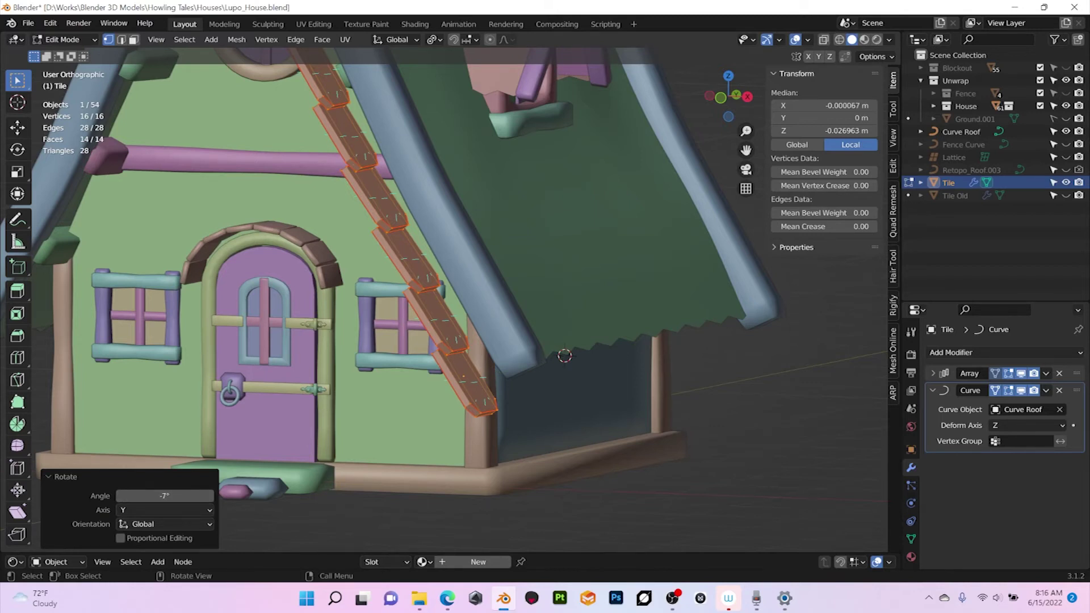
{"action": "left_click", "coordinate": [63, 39]}
{"action": "left_click", "coordinate": [70, 55]}
- Select the tile strip together with Curve Roof and move both about 1.47 m along Y onto the roof's front edge
{"action": "scroll", "coordinate": [431, 272], "scroll_direction": "down", "scroll_amount": 4}
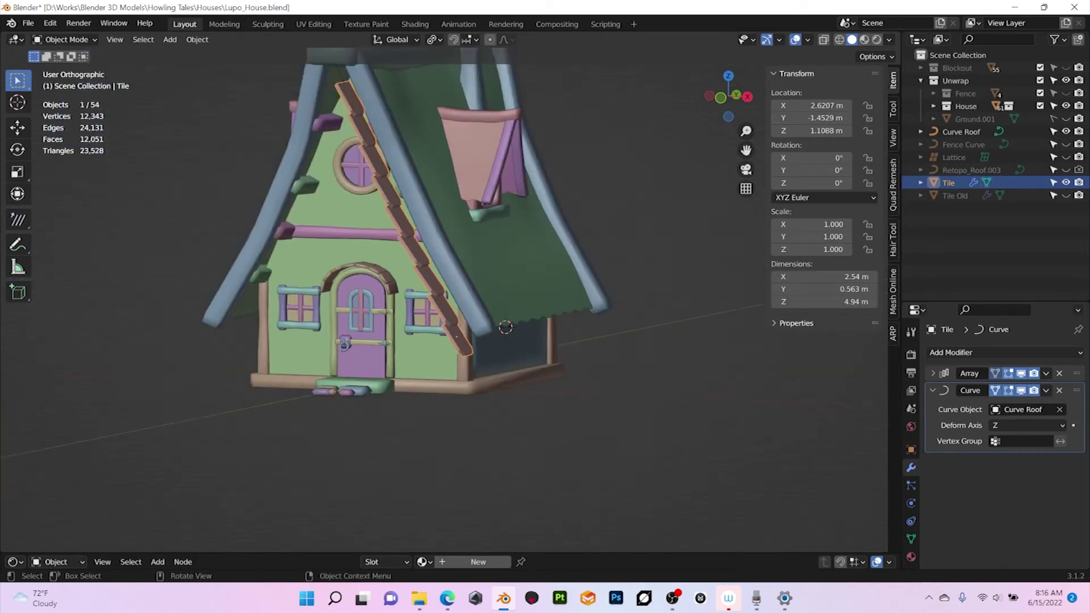
{"action": "scroll", "coordinate": [432, 272], "scroll_direction": "up", "scroll_amount": 2}
{"action": "middle_click_drag", "start_coordinate": [432, 273], "coordinate": [340, 296]}
{"action": "scroll", "coordinate": [444, 296], "scroll_direction": "down", "scroll_amount": 3}
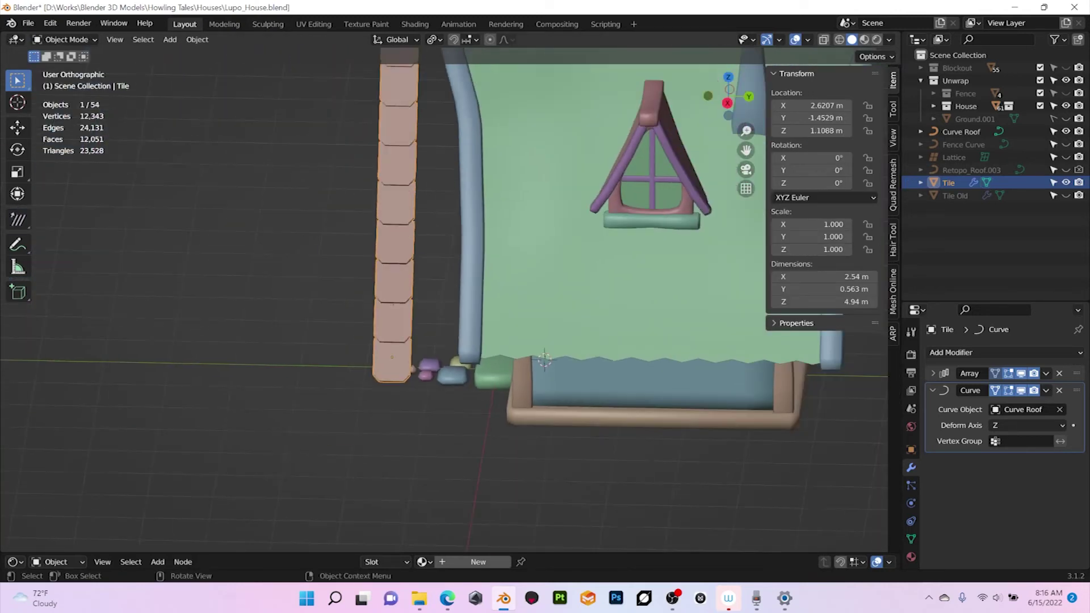
{"action": "middle_click_drag", "start_coordinate": [365, 170], "coordinate": [373, 166]}
{"action": "left_click_drag", "start_coordinate": [375, 162], "coordinate": [442, 218]}
{"action": "middle_click_drag", "start_coordinate": [442, 218], "coordinate": [432, 259], "text": "shift"}
{"action": "left_click", "coordinate": [353, 240]}
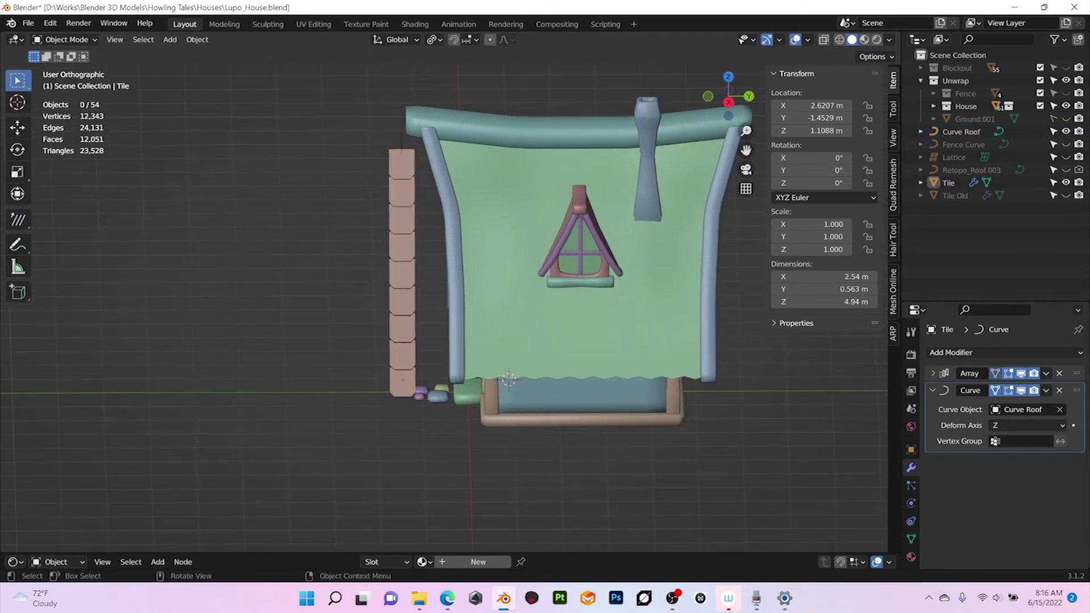
{"action": "left_click_drag", "start_coordinate": [353, 239], "coordinate": [419, 293]}
{"action": "key", "text": "g"}
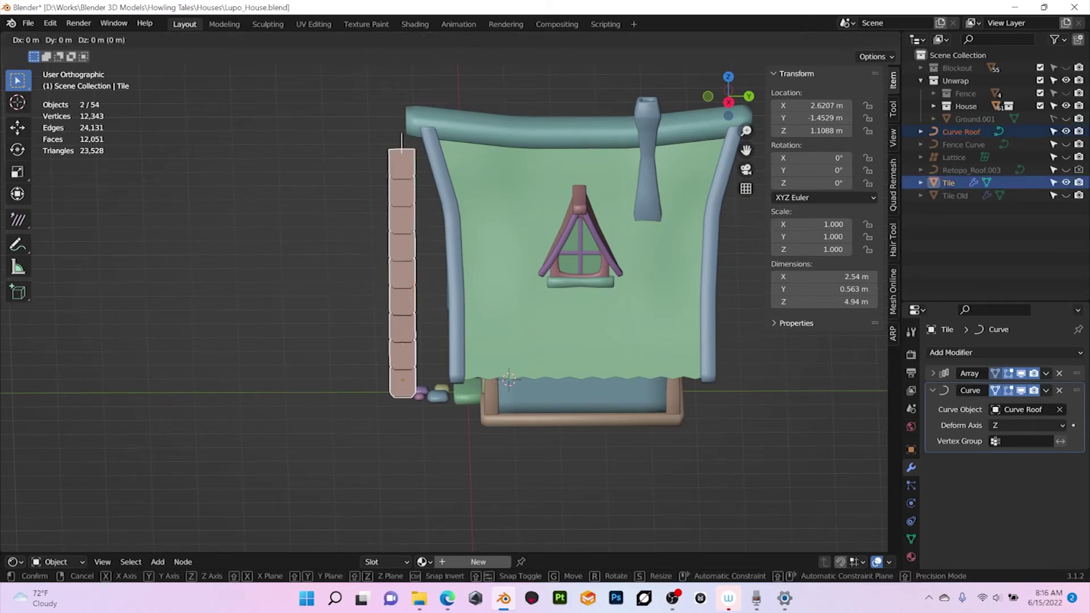
{"action": "key", "text": "y"}
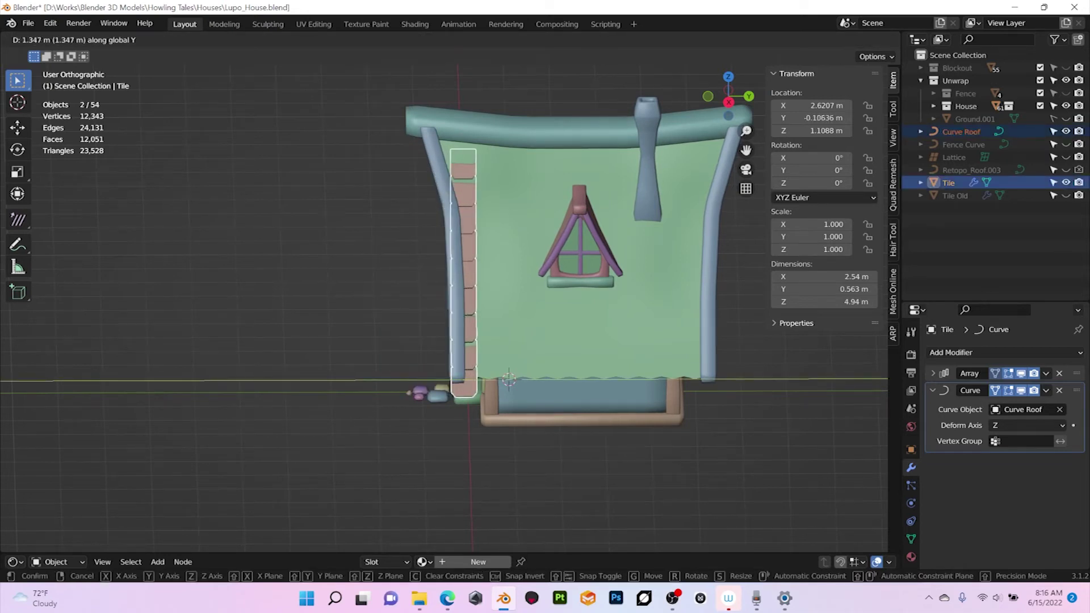
{"action": "left_click", "coordinate": [487, 293]}
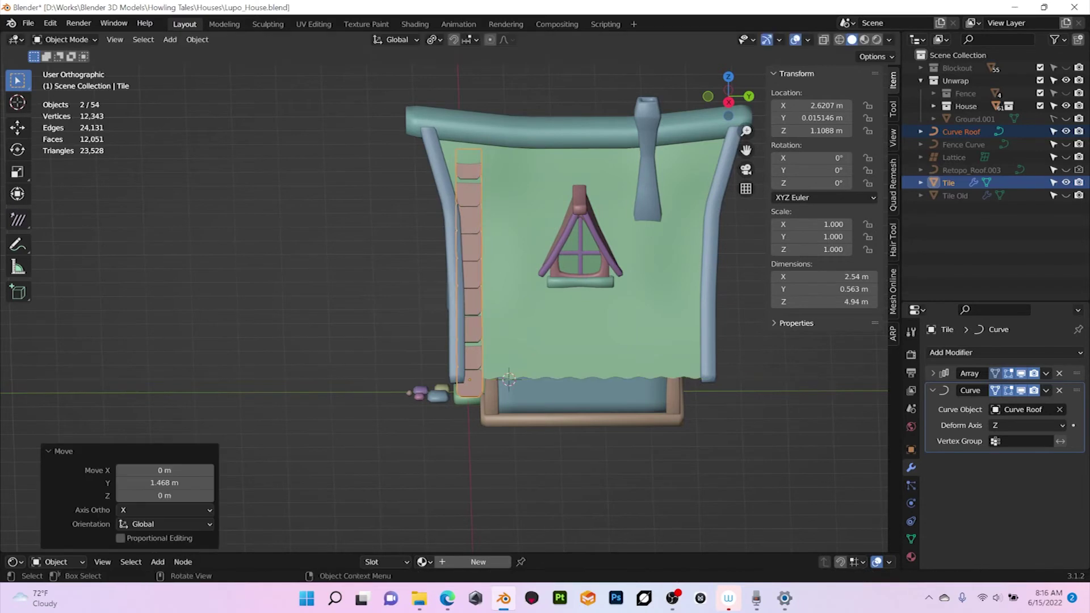
- Raise the tile strip and Curve Roof about 0.29 m along Z to match the roof's height
{"action": "middle_click_drag", "start_coordinate": [487, 292], "coordinate": [596, 265]}
{"action": "key", "text": "g"}
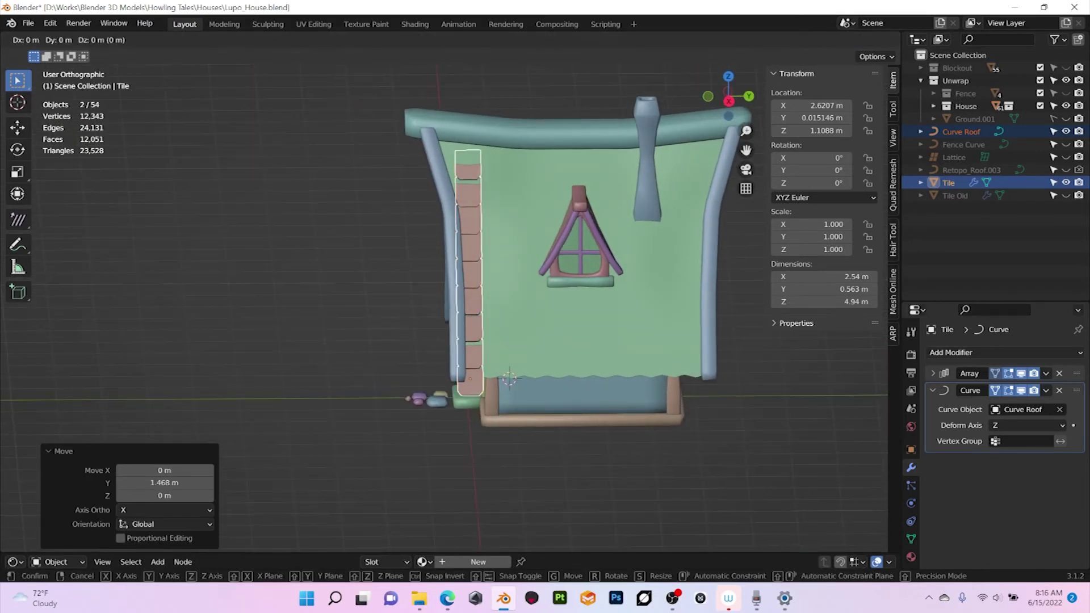
{"action": "key", "text": "z"}
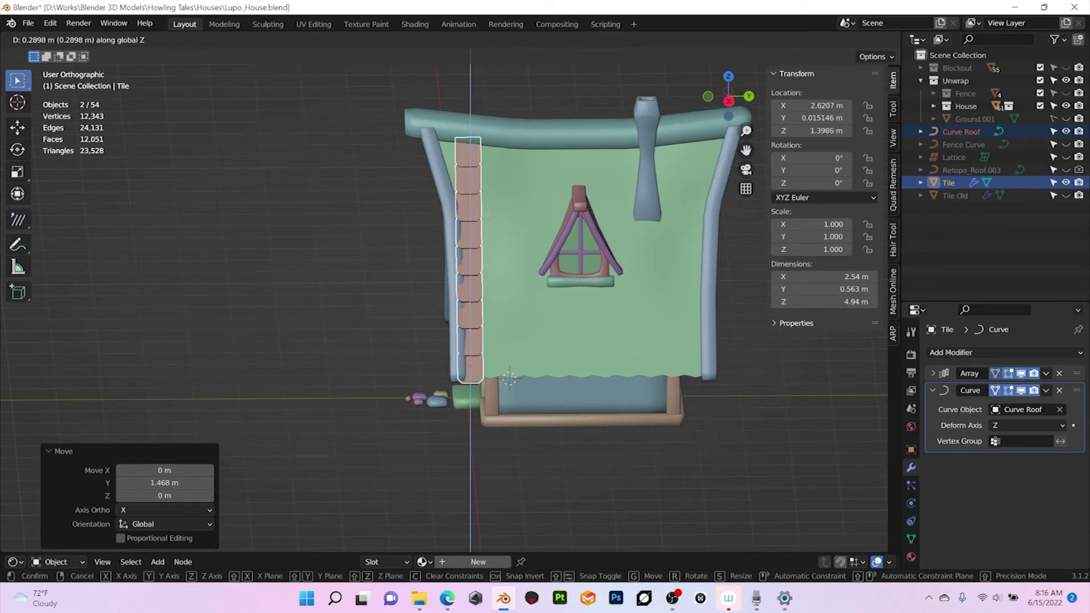
{"action": "left_click", "coordinate": [470, 295]}
- Move the tile strip and Curve Roof about -0.08 m along X to seat the tiles against the roof surface
{"action": "middle_click_drag", "start_coordinate": [455, 296], "coordinate": [548, 275]}
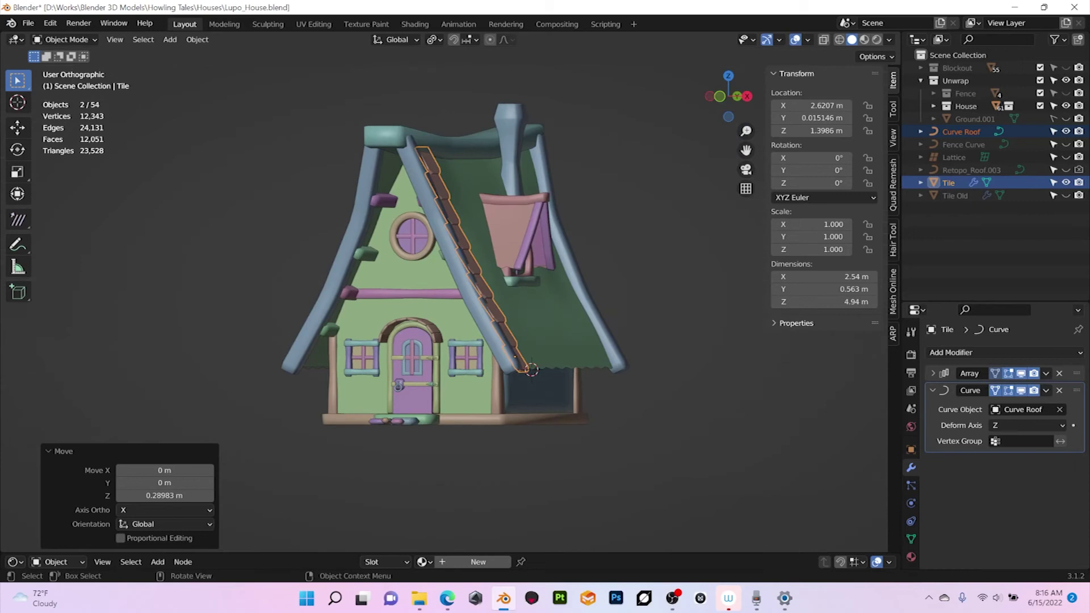
{"action": "scroll", "coordinate": [455, 301], "scroll_direction": "up", "scroll_amount": 2}
{"action": "middle_click_drag", "start_coordinate": [568, 400], "coordinate": [564, 393]}
{"action": "key", "text": "g"}
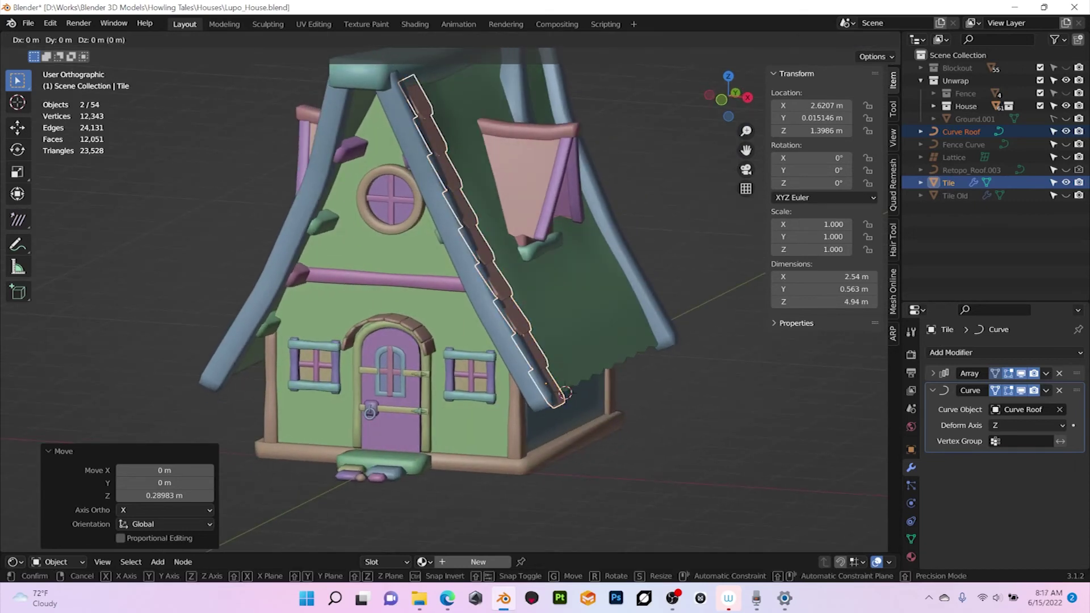
{"action": "key", "text": "x"}
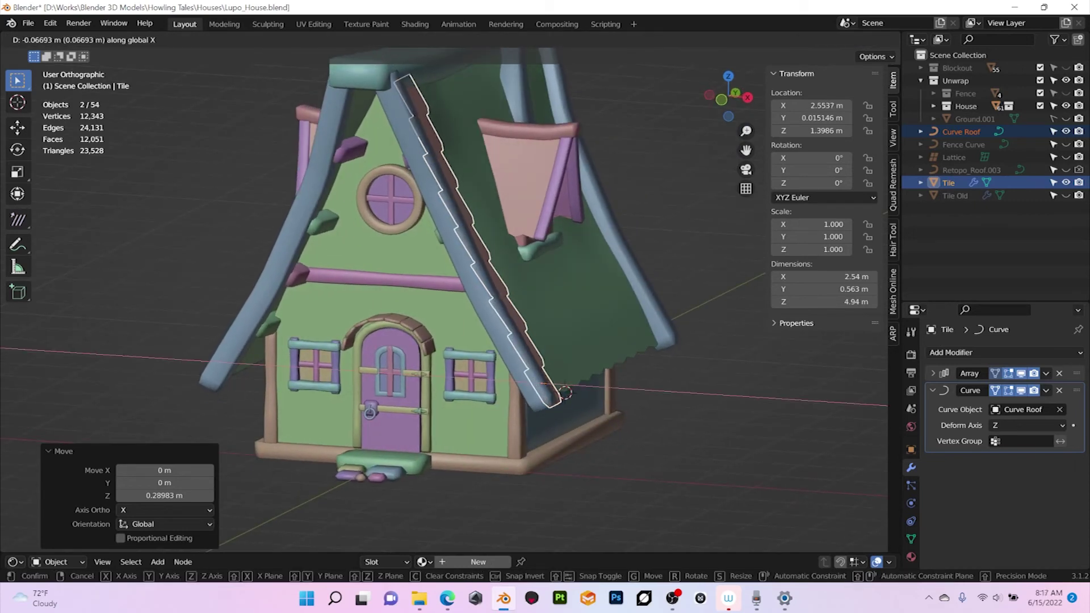
{"action": "left_click", "coordinate": [557, 392]}
- Collapse the Curve modifier's settings, select only the tile strip, and add a second Array modifier to it
{"action": "middle_click_drag", "start_coordinate": [556, 392], "coordinate": [457, 408]}
{"action": "middle_click_drag", "start_coordinate": [483, 326], "coordinate": [376, 362], "text": "shift"}
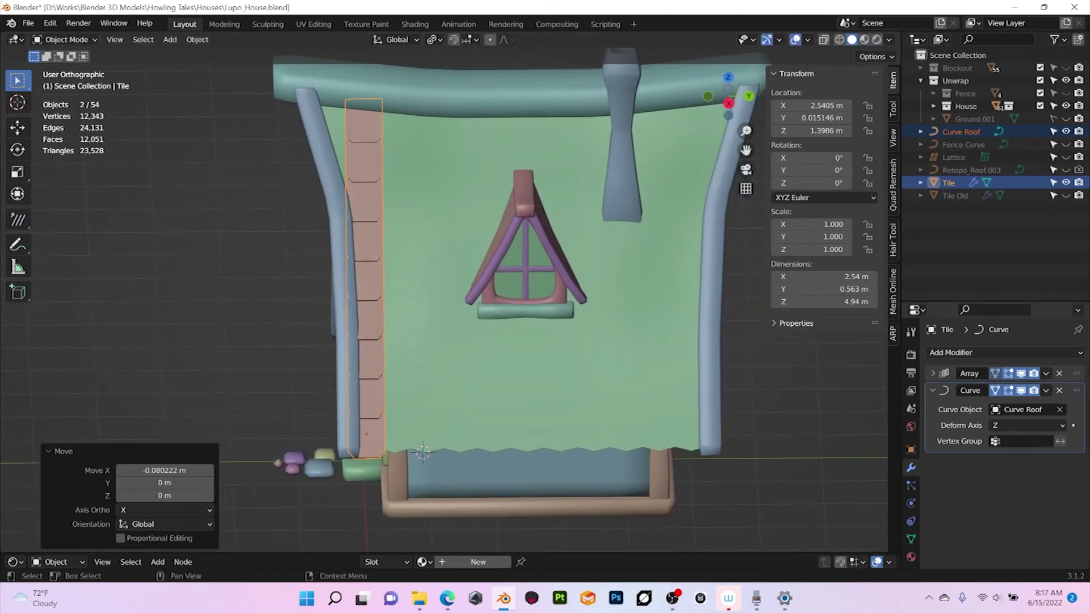
{"action": "left_click", "coordinate": [933, 390]}
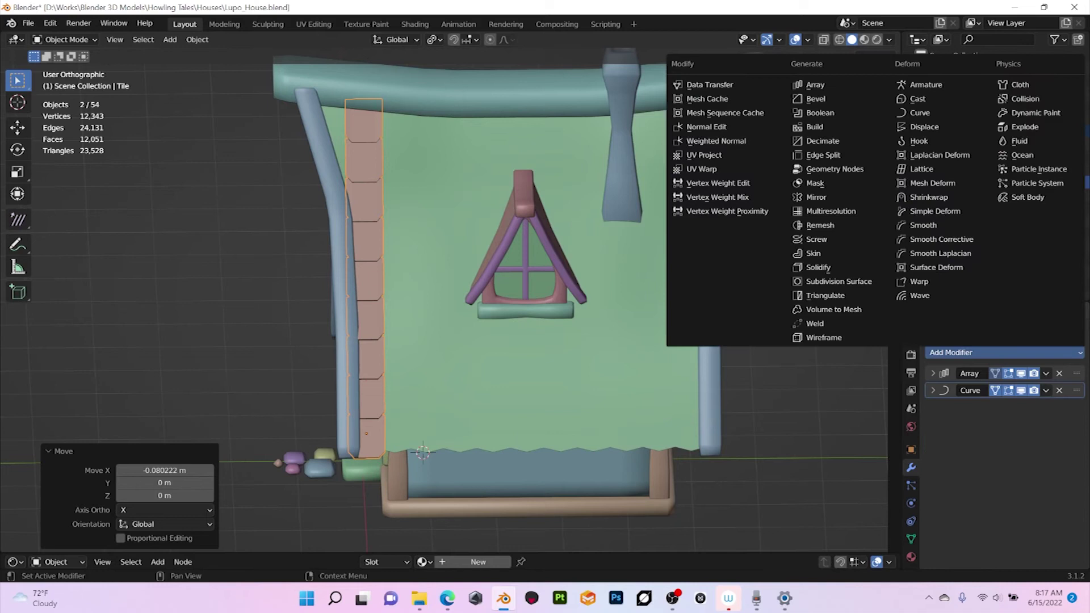
{"action": "left_click", "coordinate": [959, 353]}
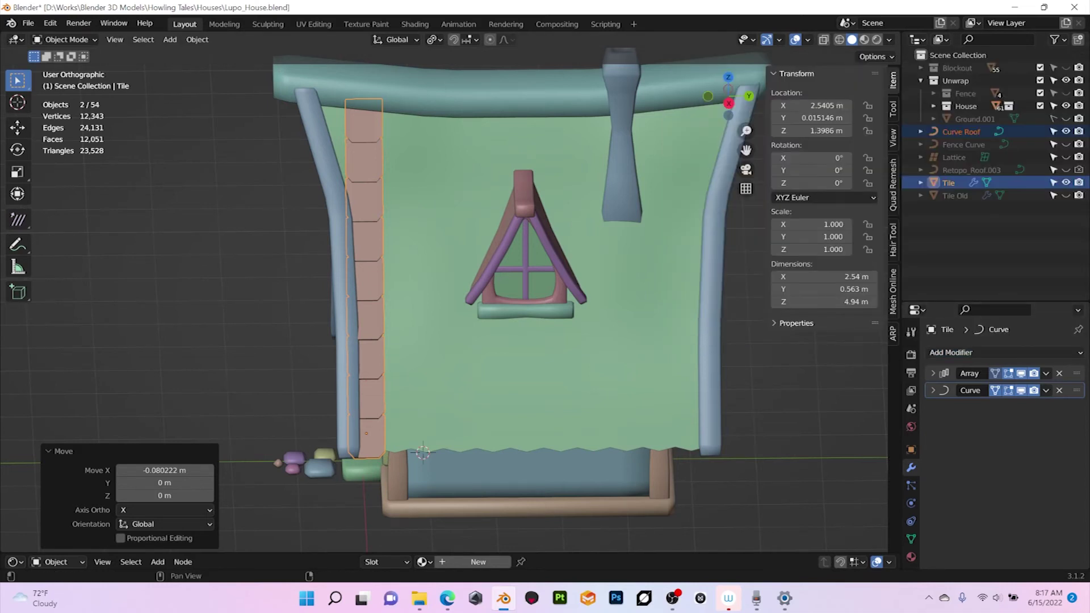
{"action": "left_click", "coordinate": [800, 420]}
{"action": "left_click", "coordinate": [365, 272]}
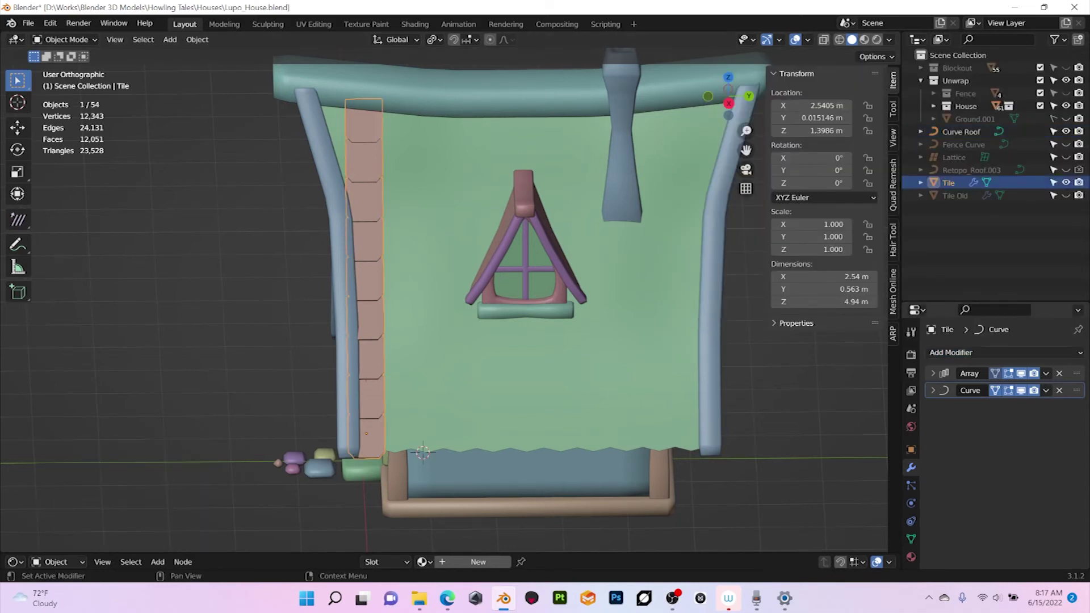
{"action": "left_click", "coordinate": [959, 352]}
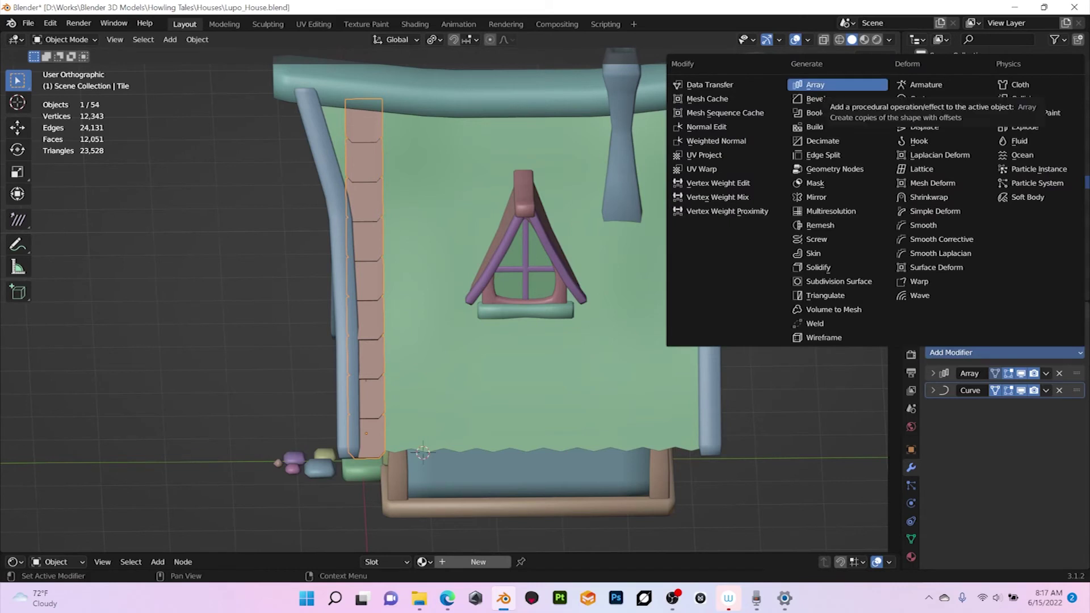
{"action": "left_click", "coordinate": [816, 85]}
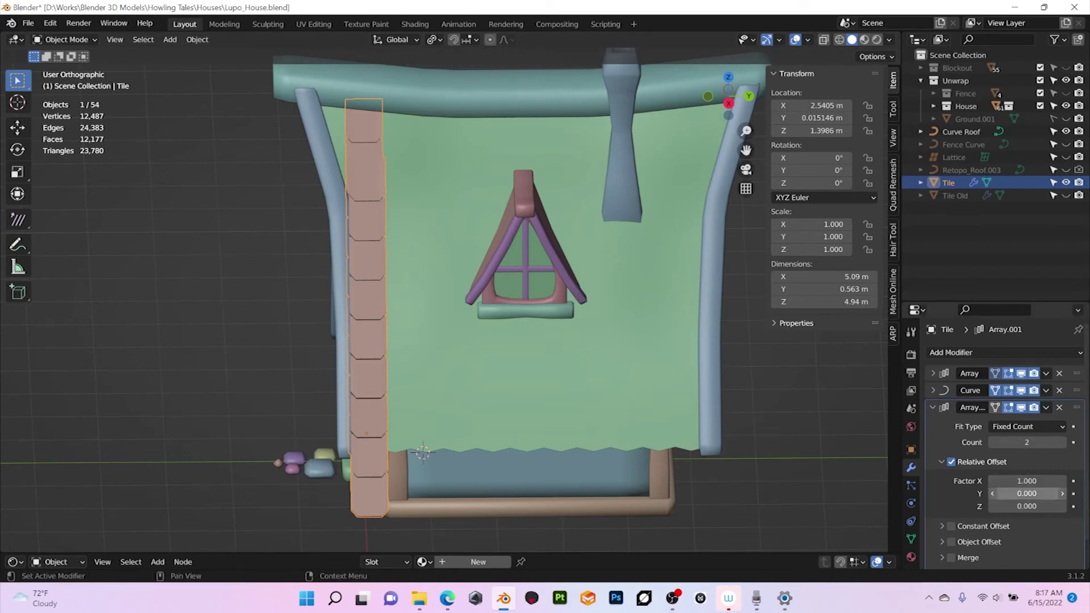
- Set the second Array modifier's relative offset to 0 on X and 1.05 on Y, so the tile strips sit side by side
{"action": "left_click", "coordinate": [1027, 481]}
{"action": "type", "text": "0"}
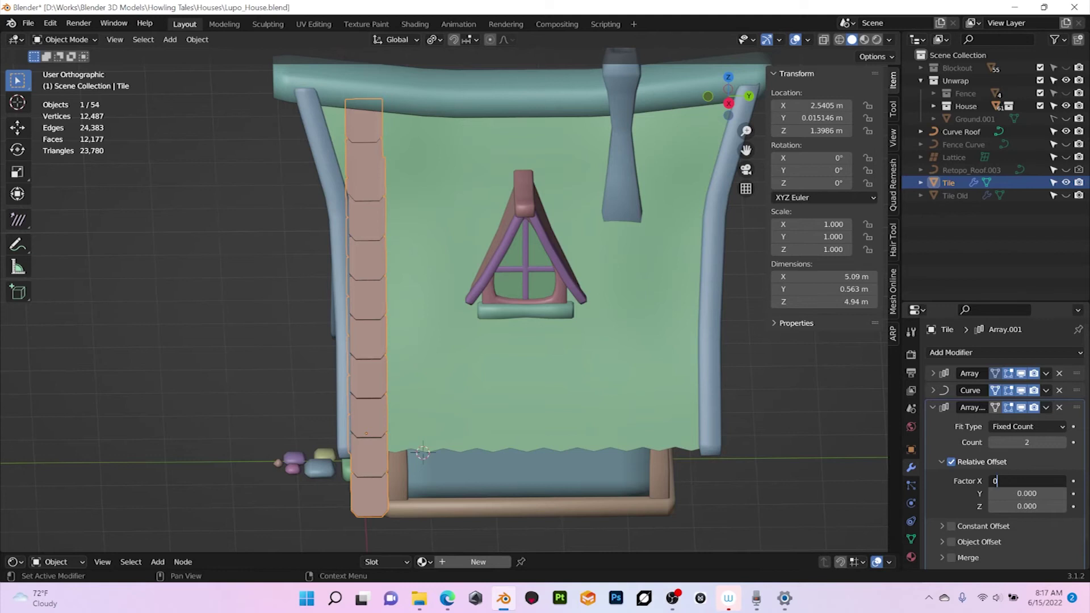
{"action": "key", "text": "Return"}
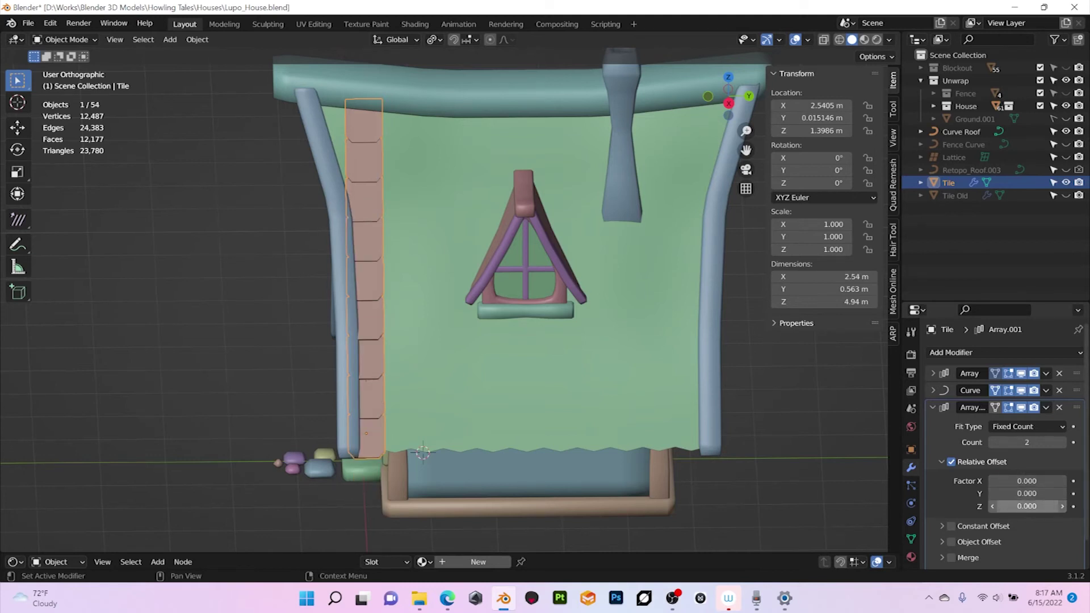
{"action": "left_click", "coordinate": [1026, 493]}
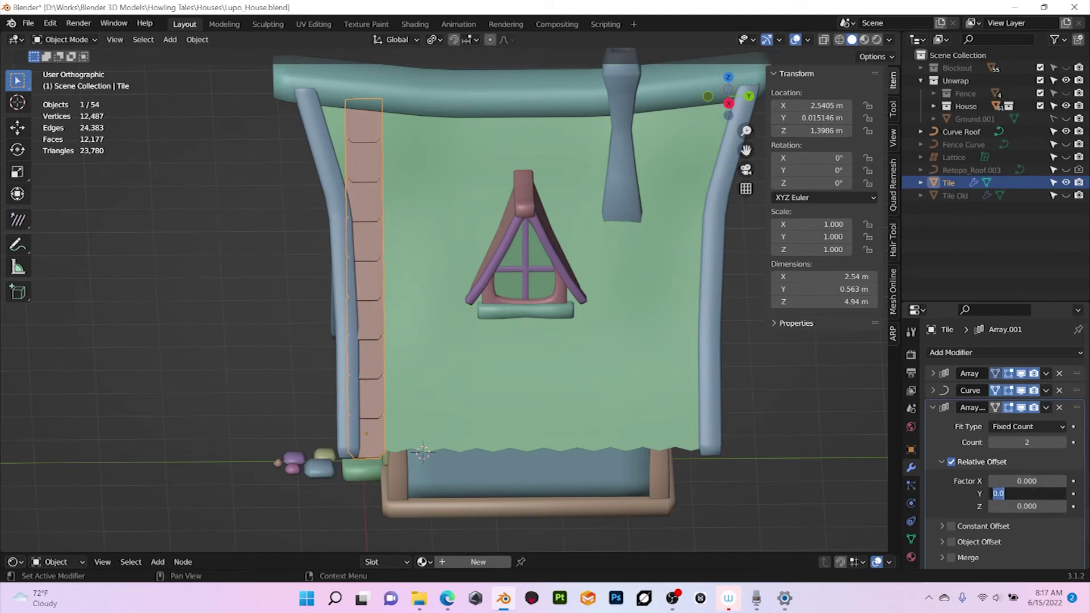
{"action": "type", "text": "1.05"}
{"action": "key", "text": "Return"}
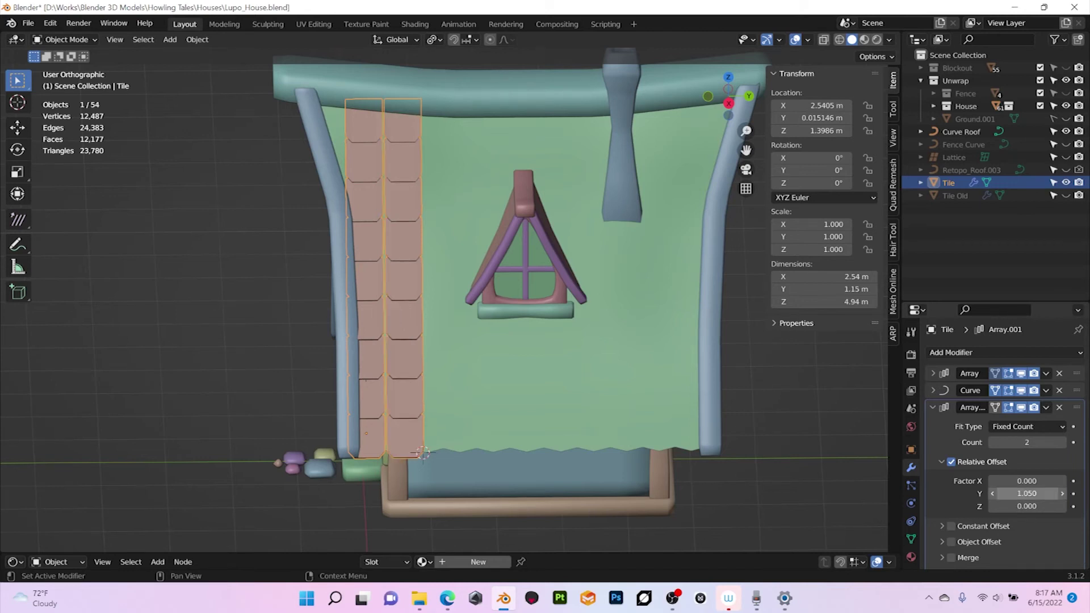
{"action": "key", "text": "alt+a"}
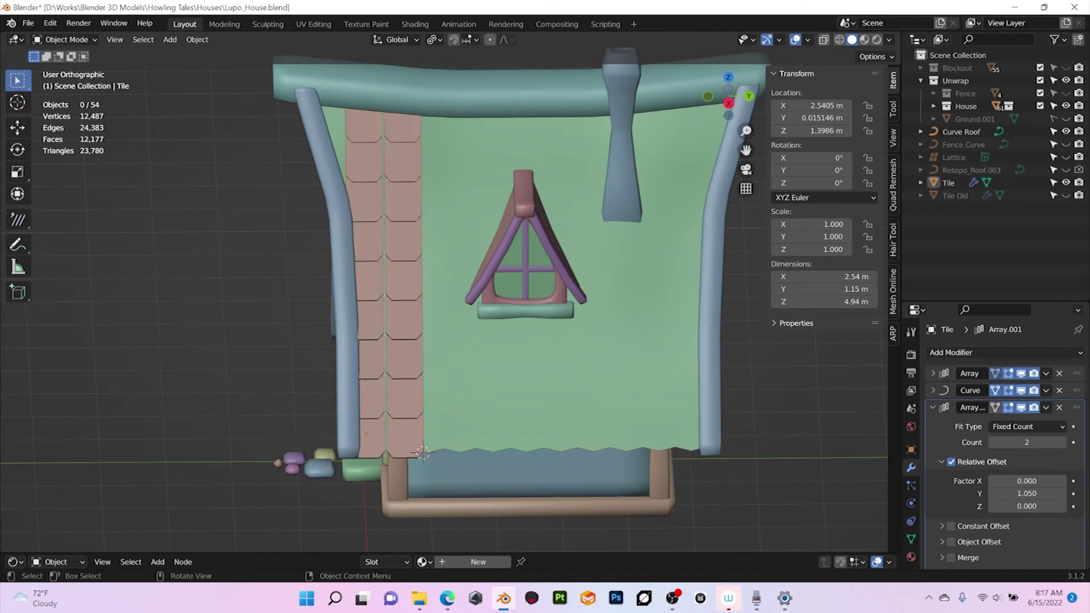
- Select the tiles and raise the second Array modifier's count to 9 to span the roof's width
{"action": "left_click", "coordinate": [404, 283]}
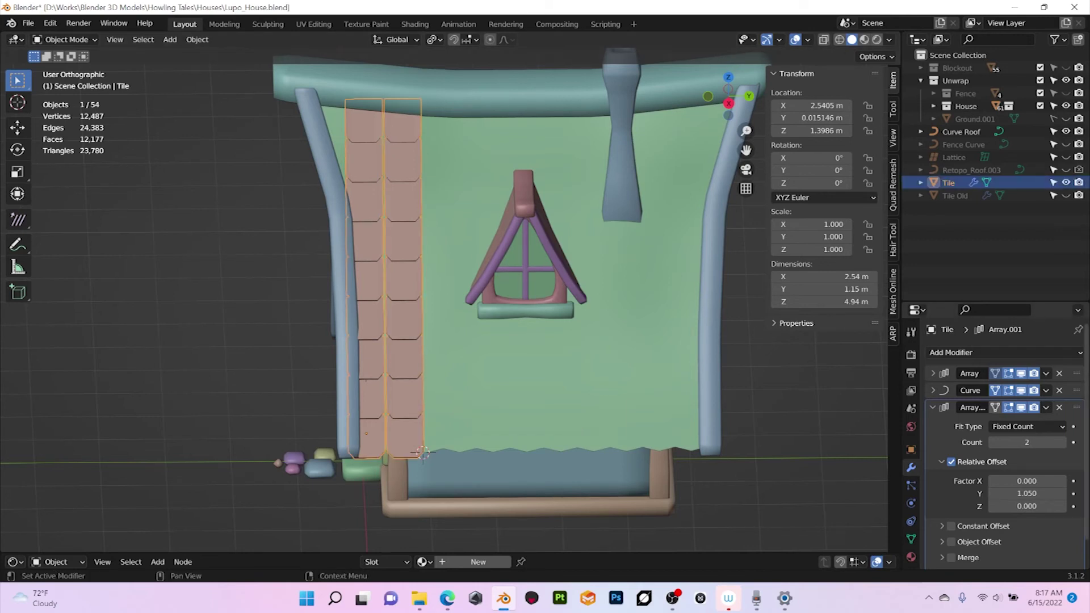
{"action": "left_click", "coordinate": [1062, 443]}
{"action": "left_click", "coordinate": [1062, 443]}
{"action": "left_click", "coordinate": [1062, 443]}
{"action": "left_click", "coordinate": [1062, 442]}
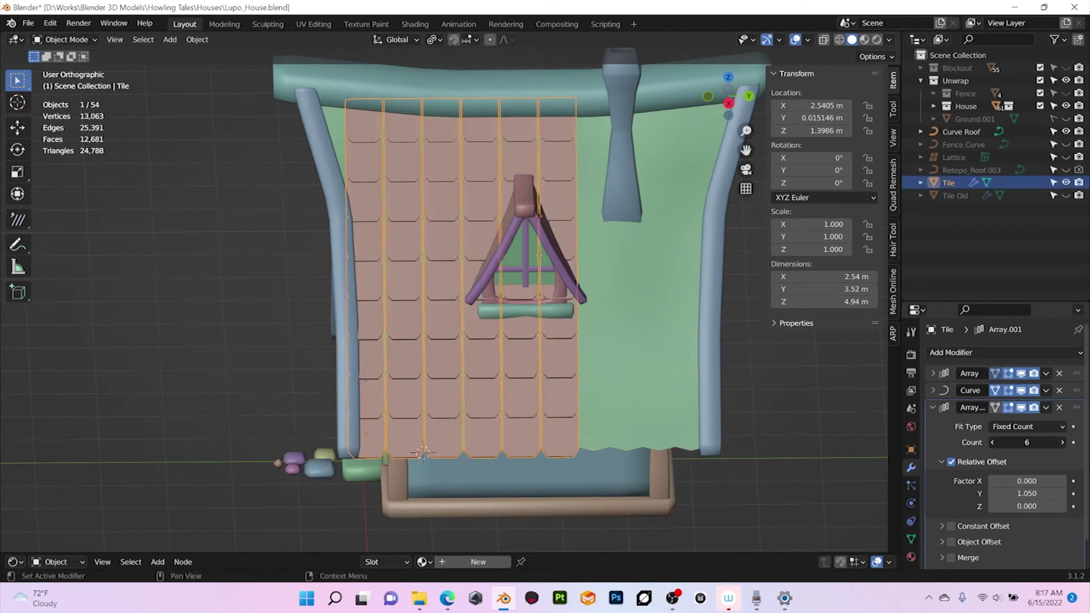
{"action": "left_click", "coordinate": [1062, 443]}
{"action": "left_click", "coordinate": [1062, 442]}
{"action": "left_click_drag", "start_coordinate": [1067, 442], "coordinate": [1078, 442]}
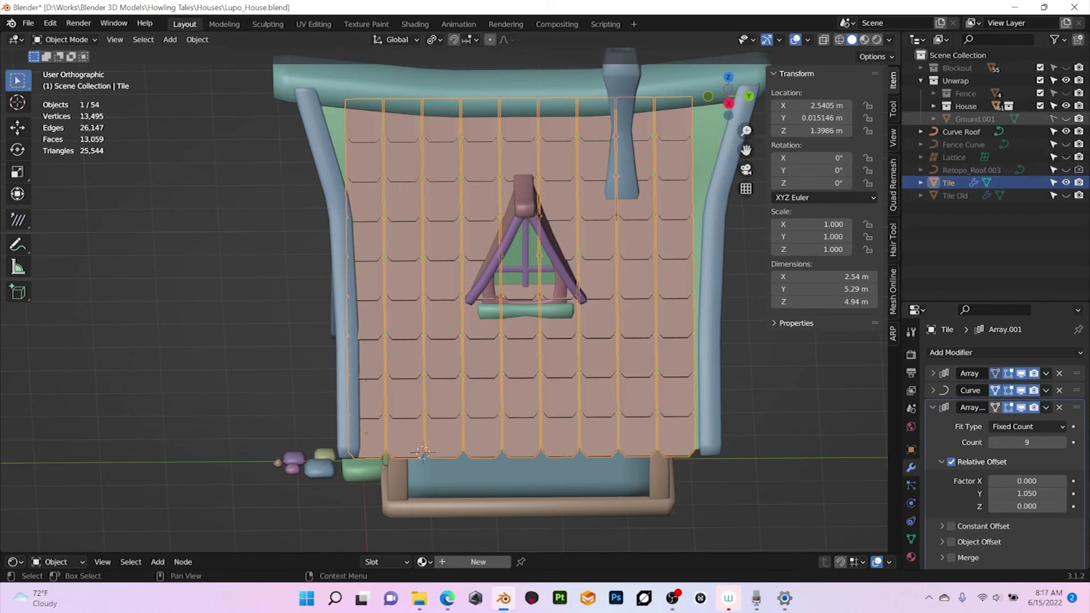
- Select Curve Roof together with the tiles and move both about 0.13 m along Y to center them between the roof beams
{"action": "left_click", "coordinate": [961, 131], "text": "shift"}
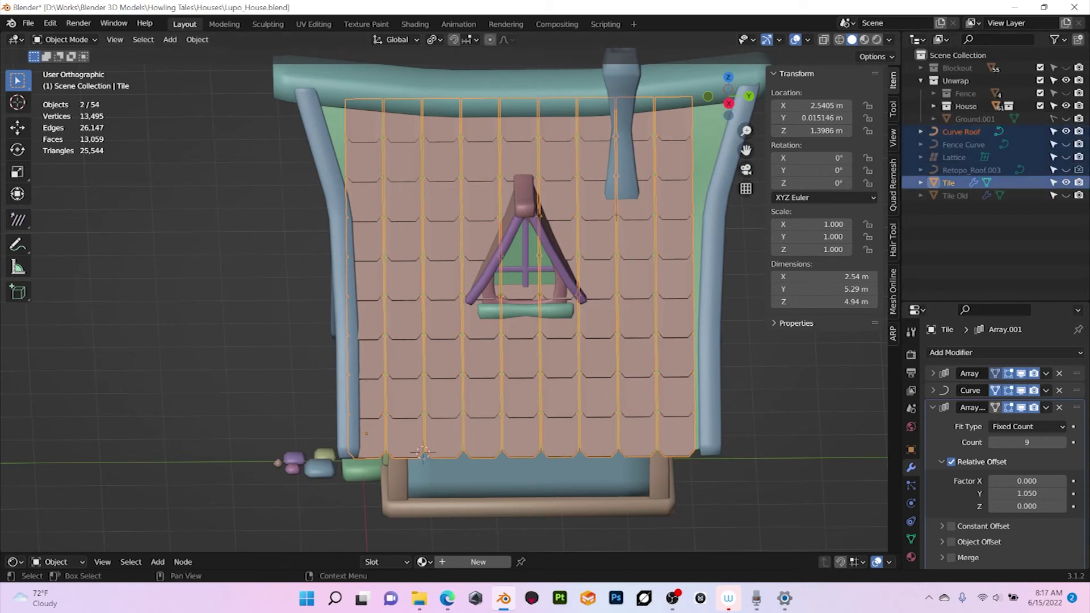
{"action": "left_click", "coordinate": [961, 131], "text": "ctrl"}
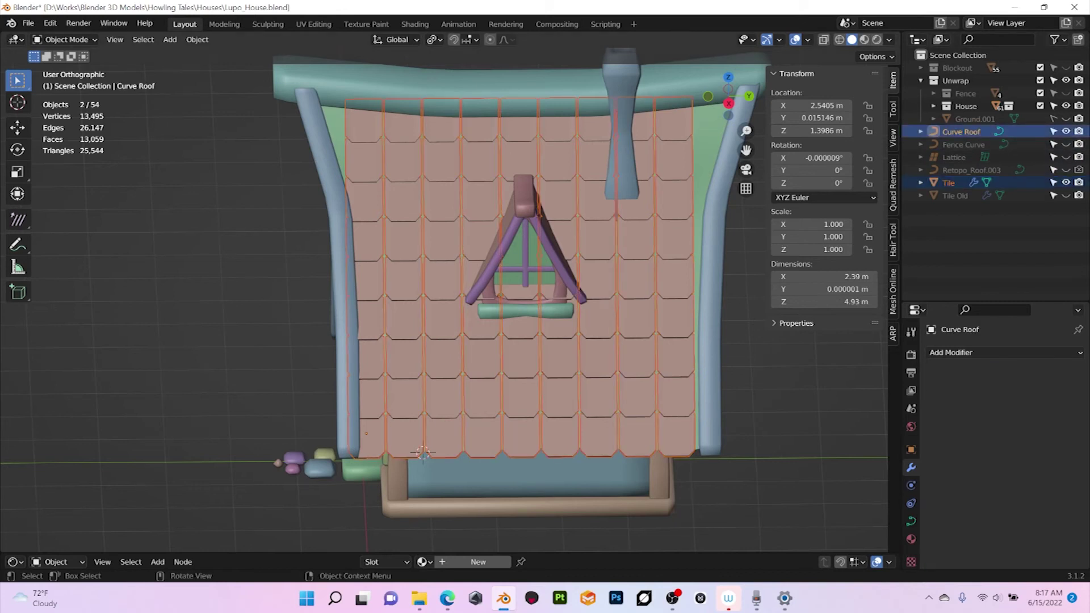
{"action": "key", "text": "g"}
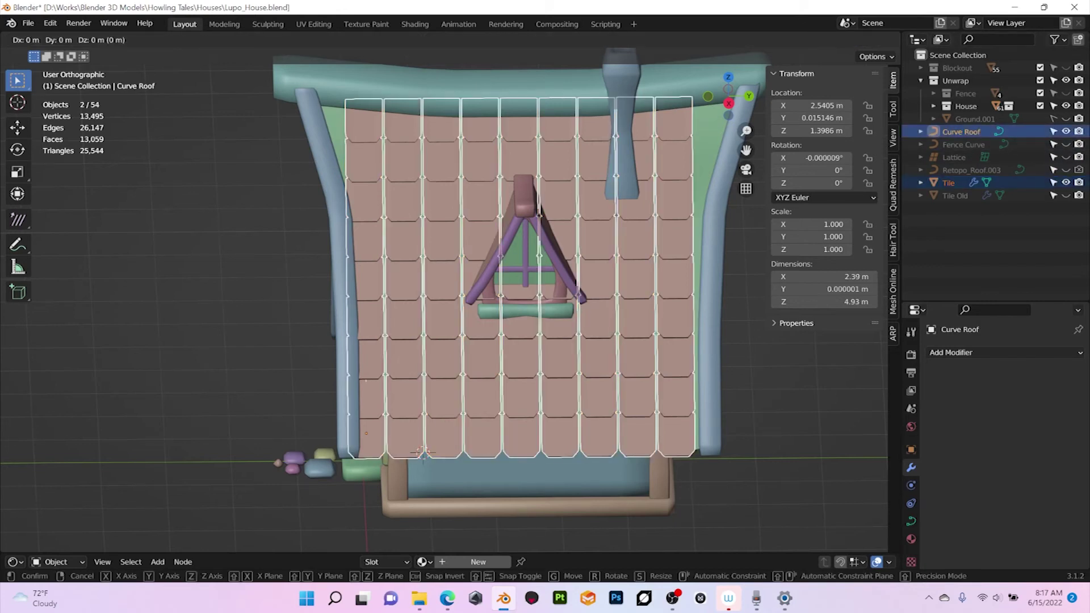
{"action": "key", "text": "y"}
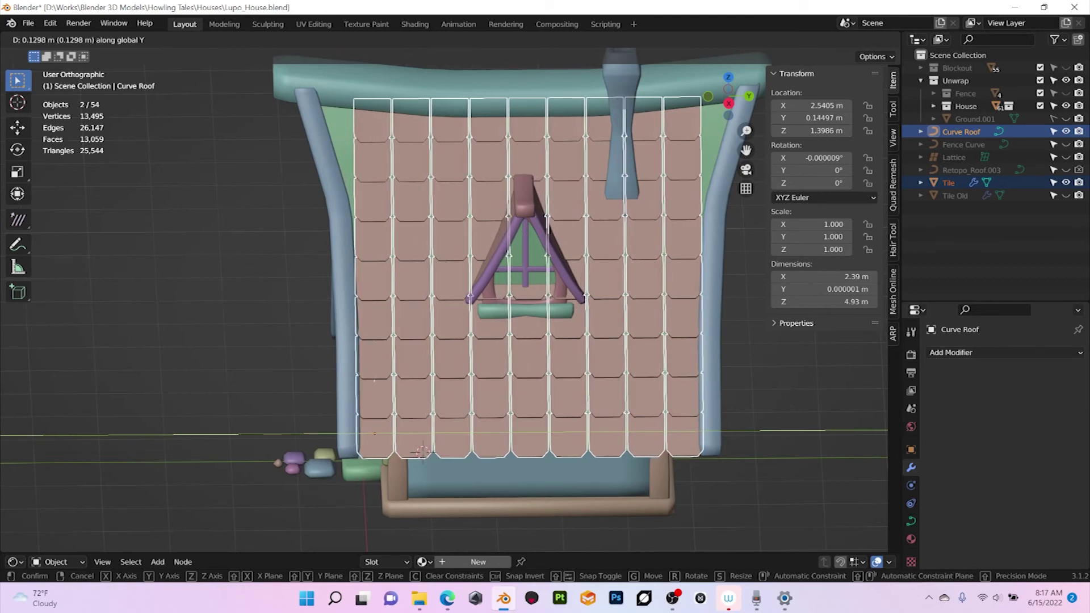
{"action": "key", "text": "Return"}
{"action": "key", "text": "alt+a"}
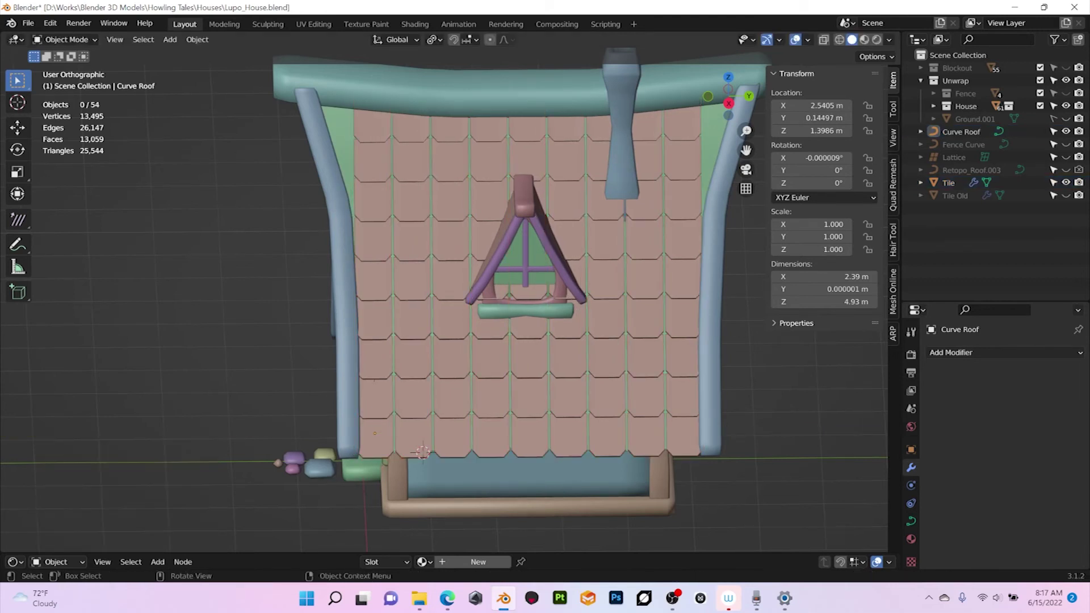
{"action": "middle_click_drag", "start_coordinate": [545, 318], "coordinate": [526, 355]}
{"action": "middle_click_drag", "start_coordinate": [526, 354], "coordinate": [531, 353]}
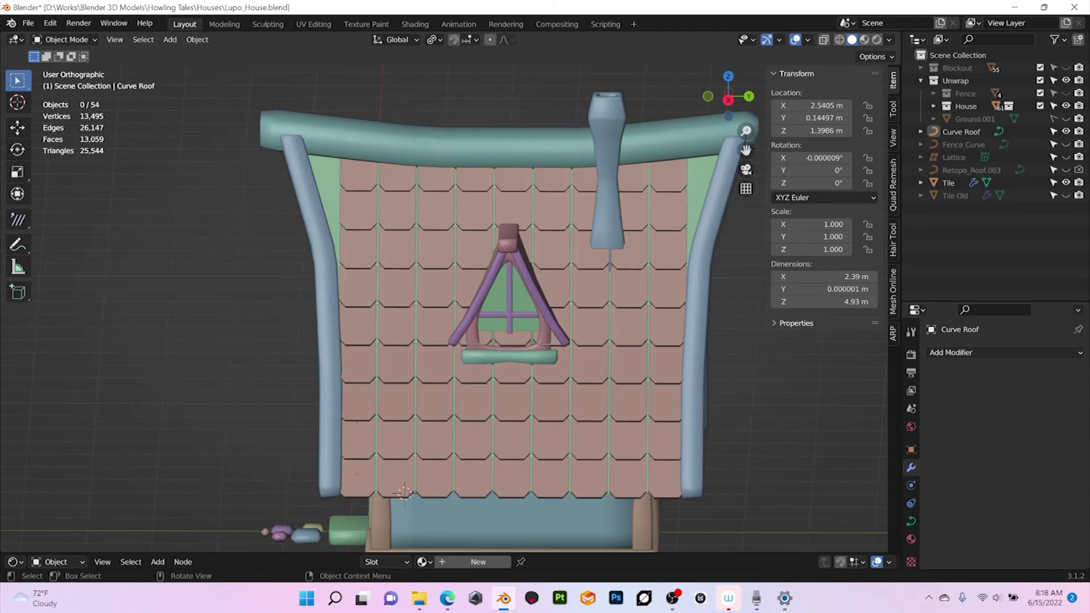
- Add a lattice object and scale it up uniformly to about 4.25 m in the right view
{"action": "left_click", "coordinate": [511, 404]}
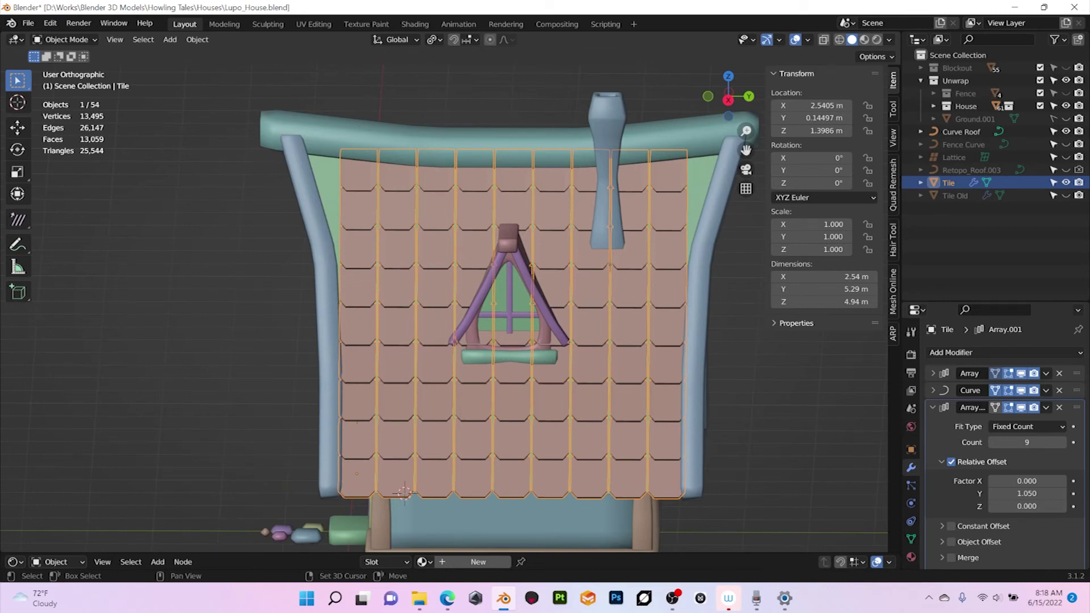
{"action": "key", "text": "shift+a"}
{"action": "left_click", "coordinate": [372, 244]}
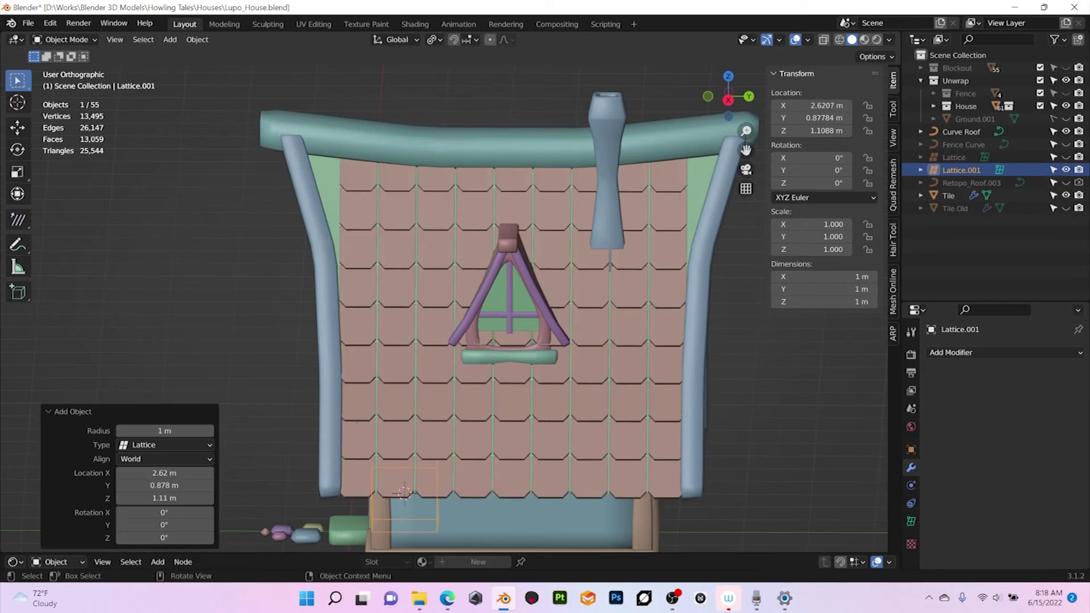
{"action": "scroll", "coordinate": [372, 244], "scroll_direction": "down", "scroll_amount": 3}
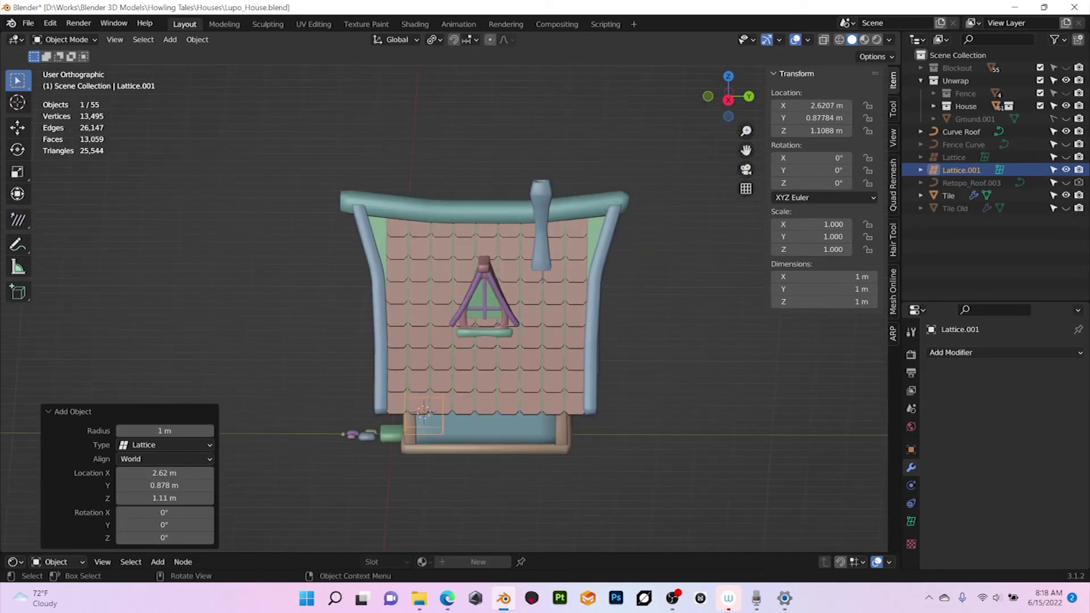
{"action": "key", "text": "KP_1"}
{"action": "key", "text": "KP_3"}
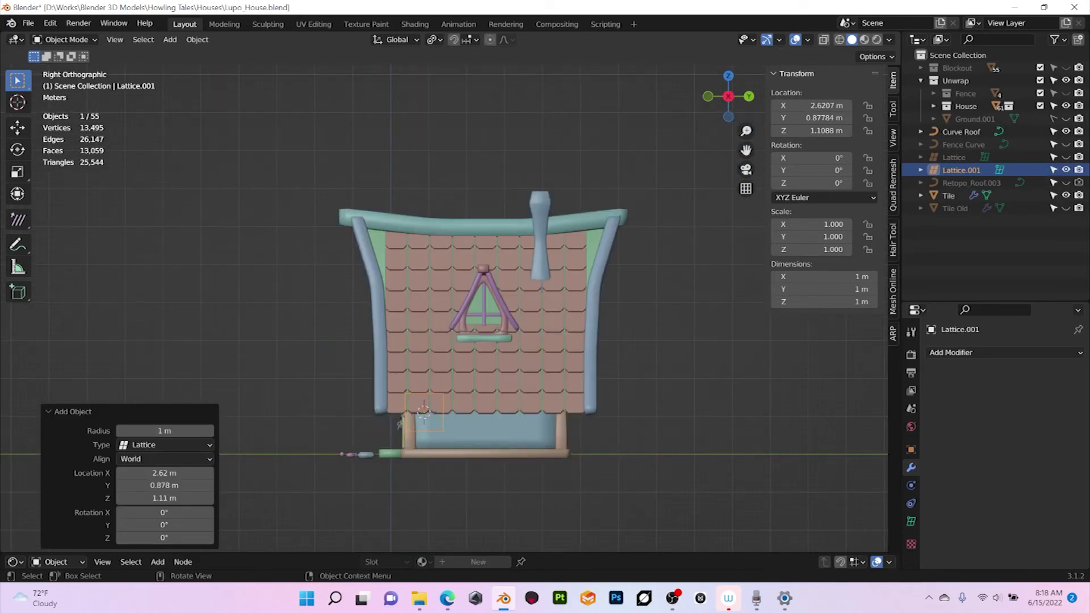
{"action": "key", "text": "s"}
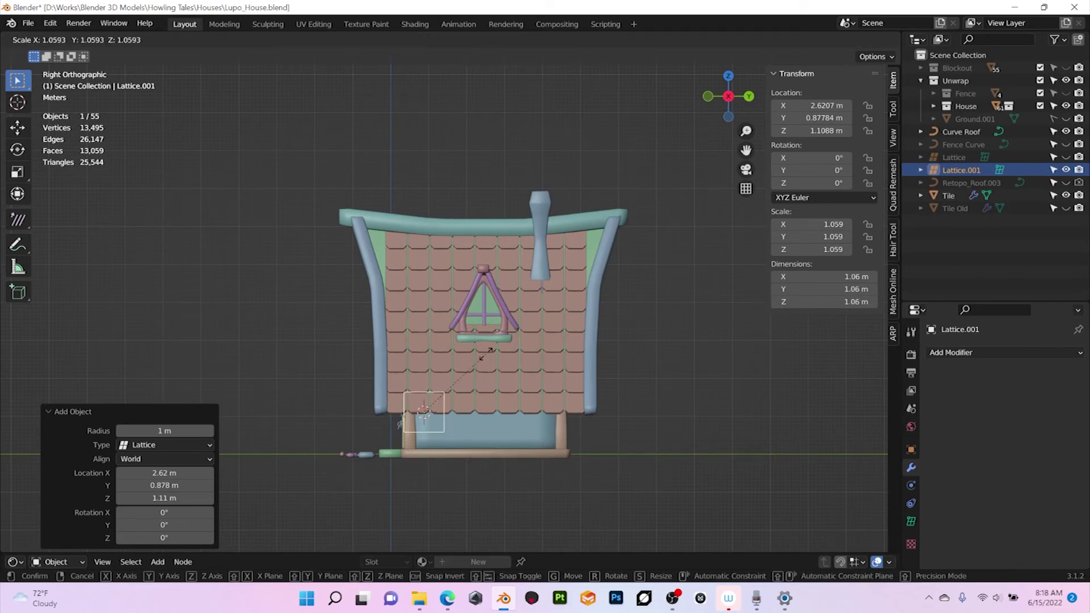
{"action": "left_click", "coordinate": [758, 474]}
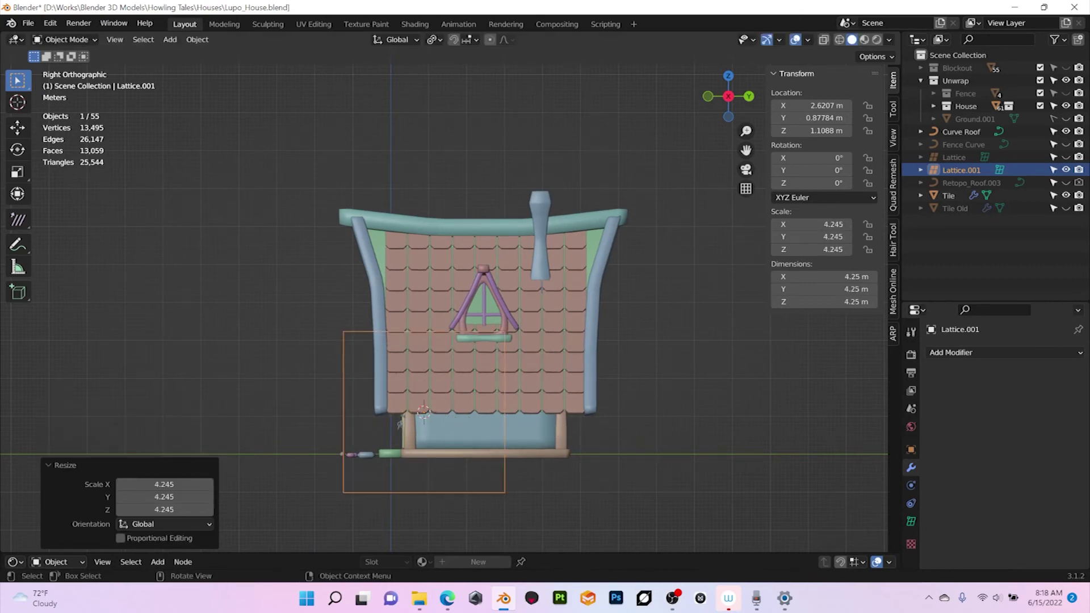
- Move the lattice about 1.69 m along Y and 2.66 m along Z over the tiles, then enlarge it to about 5.5 m
{"action": "key", "text": "g"}
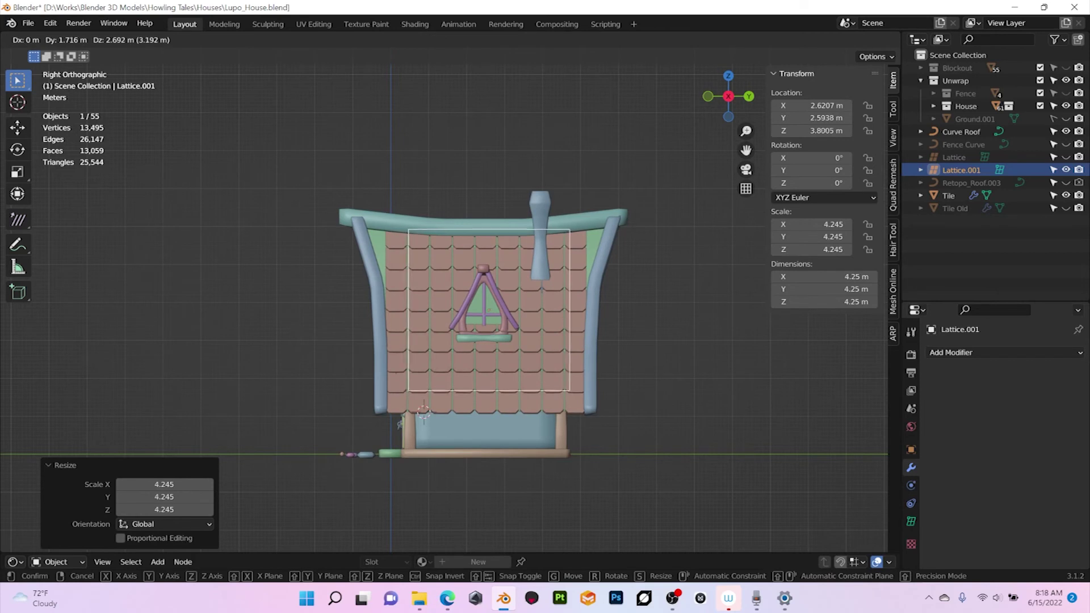
{"action": "left_click", "coordinate": [822, 373]}
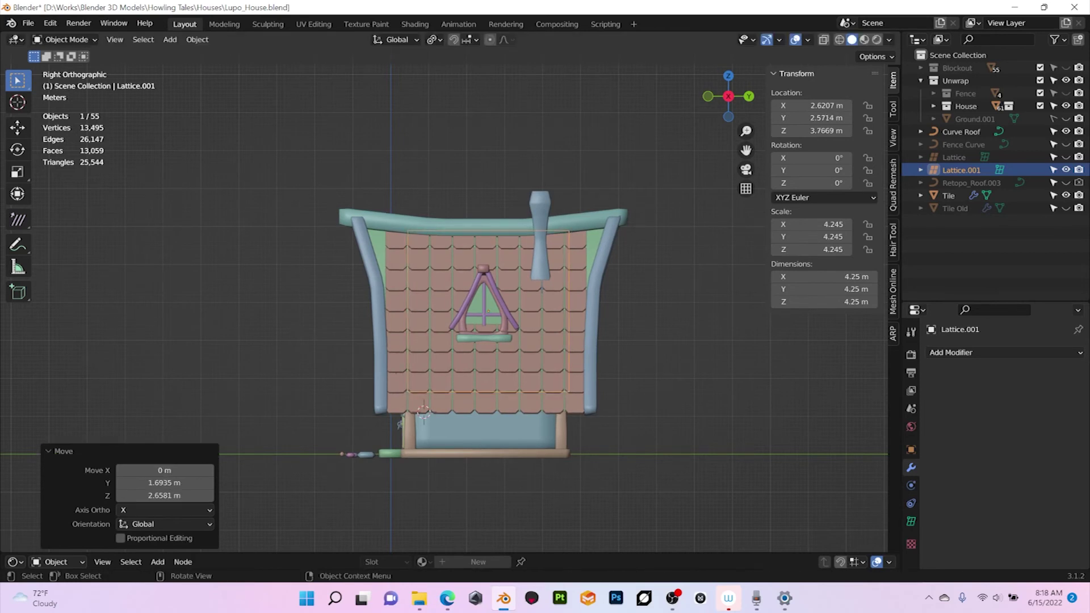
{"action": "scroll", "coordinate": [822, 374], "scroll_direction": "down", "scroll_amount": 1}
{"action": "scroll", "coordinate": [822, 374], "scroll_direction": "up", "scroll_amount": 2}
{"action": "scroll", "coordinate": [443, 306], "scroll_direction": "up", "scroll_amount": 1}
{"action": "key", "text": "s"}
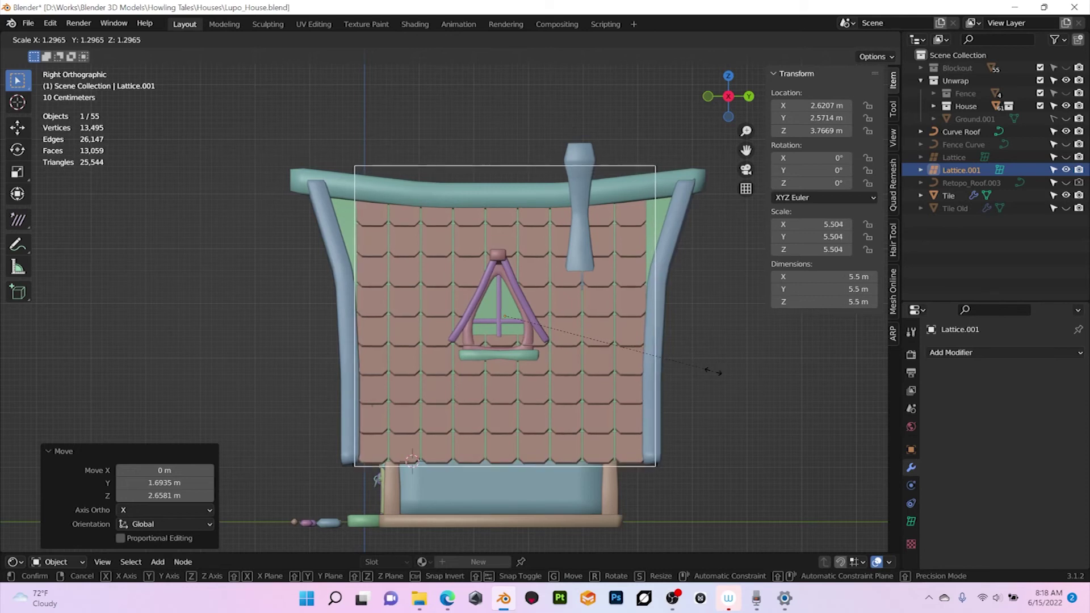
{"action": "key", "text": "Return"}
- Shift the lattice about -0.02 m along Y and -0.11 m along Z to frame the roof tiles
{"action": "key", "text": "g"}
{"action": "key", "text": "x"}
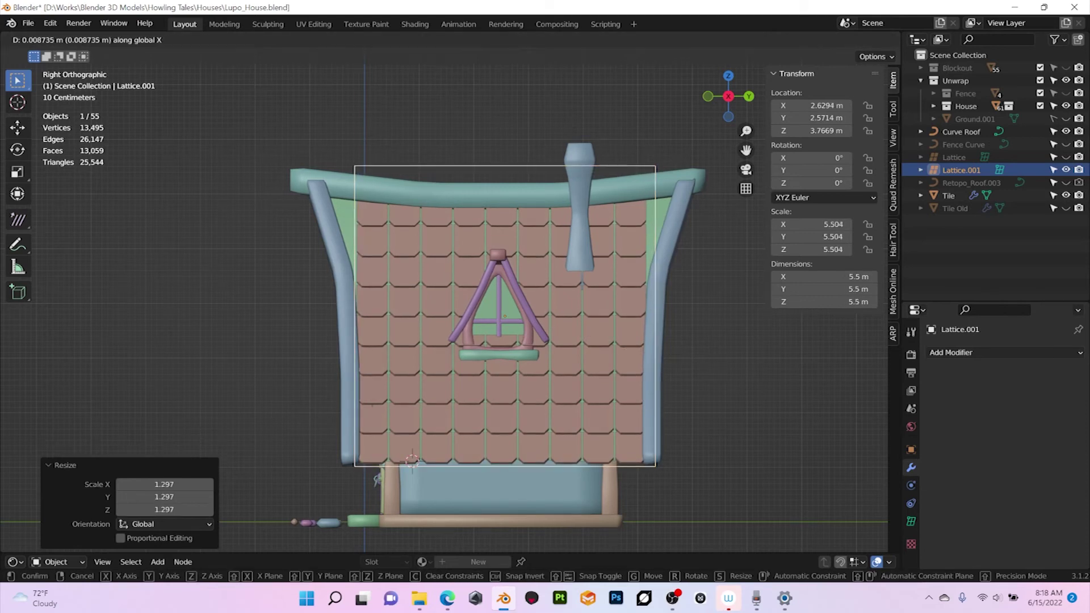
{"action": "key", "text": "y"}
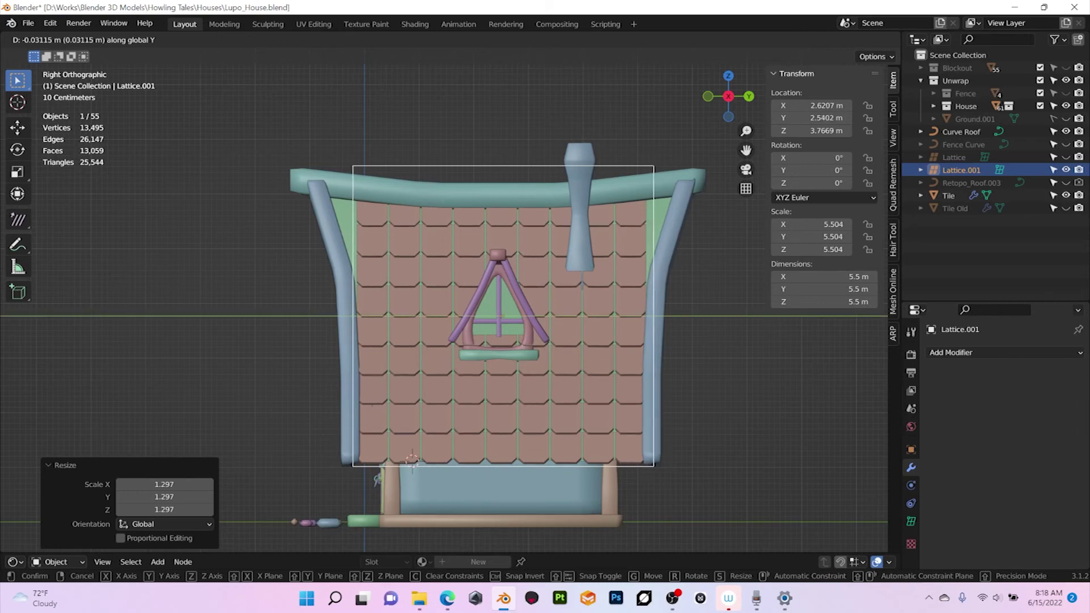
{"action": "left_click", "coordinate": [378, 480]}
{"action": "key", "text": "g"}
{"action": "key", "text": "z"}
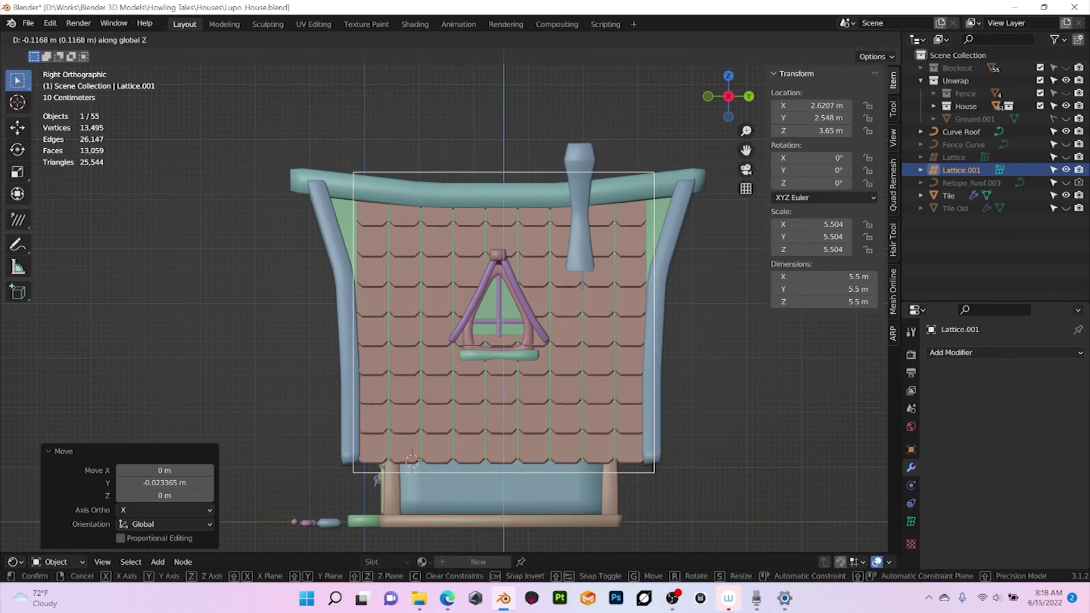
{"action": "left_click", "coordinate": [378, 480]}
- Flatten the lattice along X to about 0.34 m thick while viewing the house's front
{"action": "middle_click_drag", "start_coordinate": [372, 405], "coordinate": [492, 409]}
{"action": "middle_click_drag", "start_coordinate": [494, 466], "coordinate": [501, 461]}
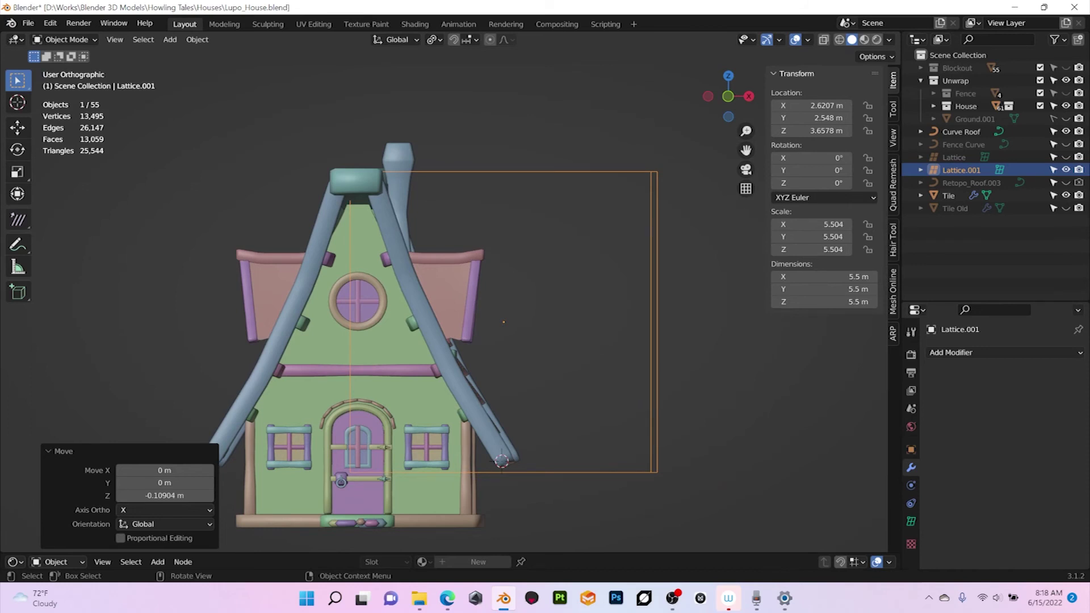
{"action": "key", "text": "s"}
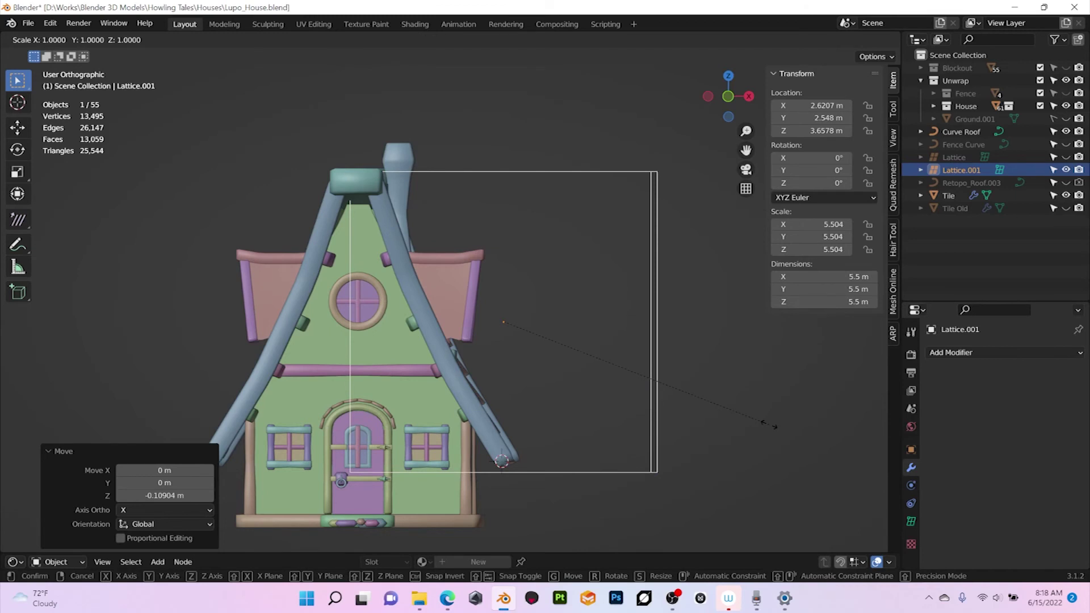
{"action": "key", "text": "x"}
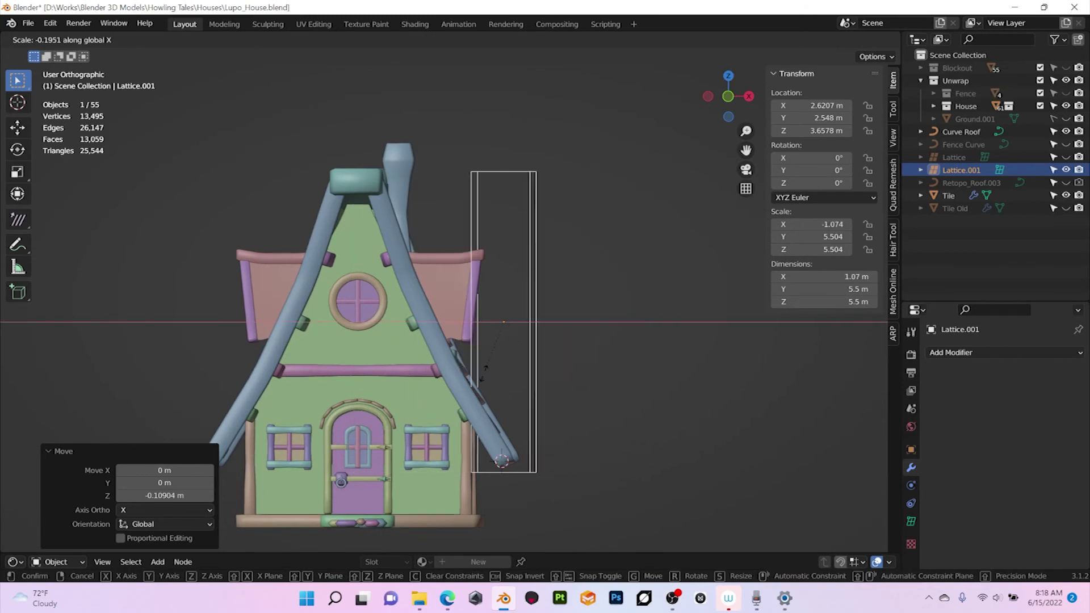
{"action": "left_click", "coordinate": [502, 460]}
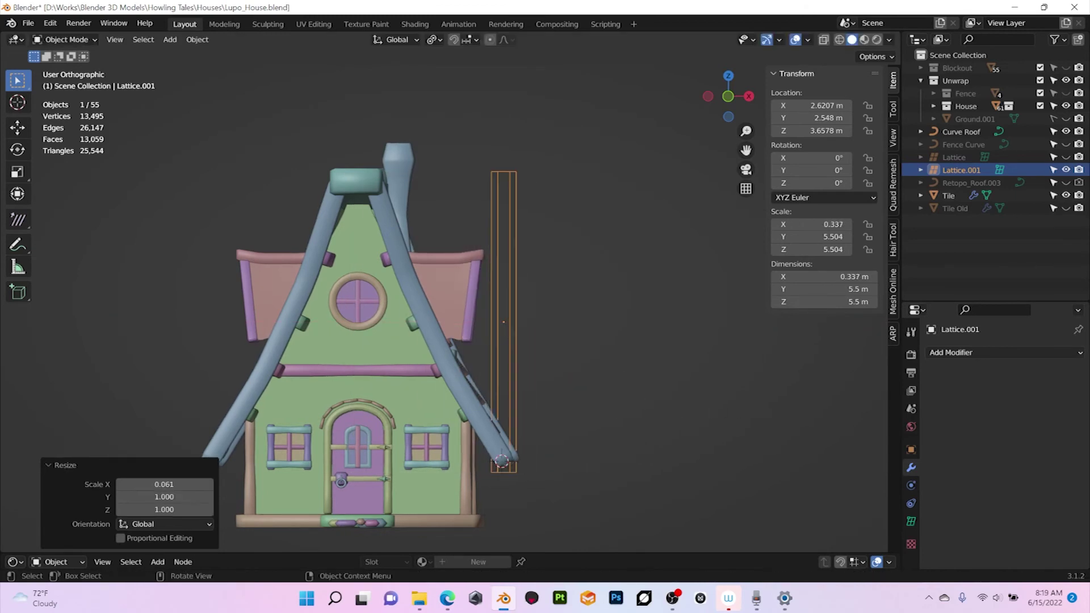
- Rotate the lattice about -25.4° around Y in the front view to match the roof's slope
{"action": "key", "text": "KP_3"}
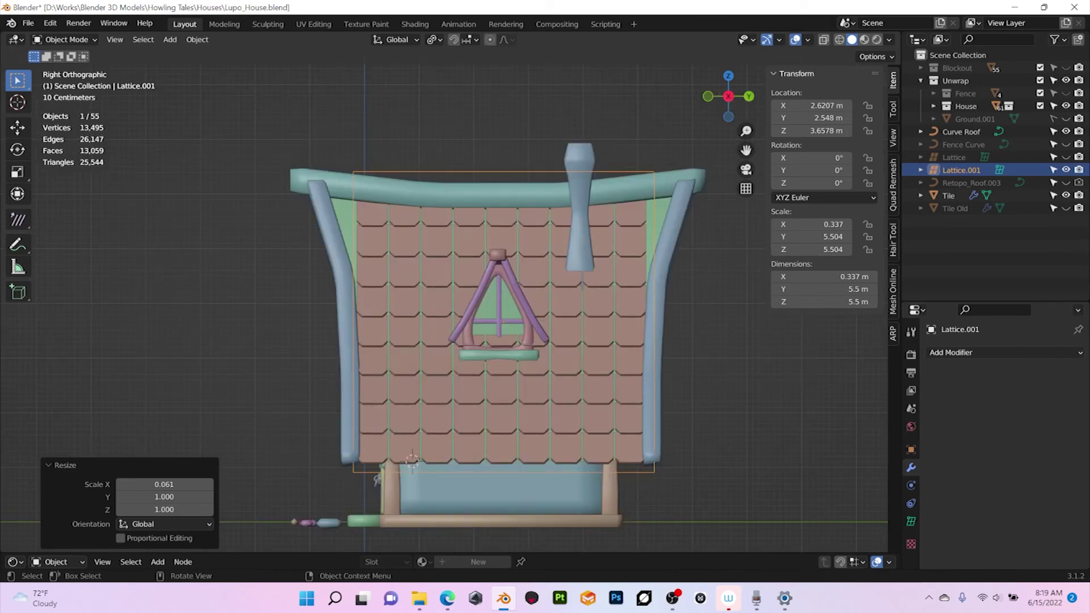
{"action": "key", "text": "KP_1"}
{"action": "key", "text": "r"}
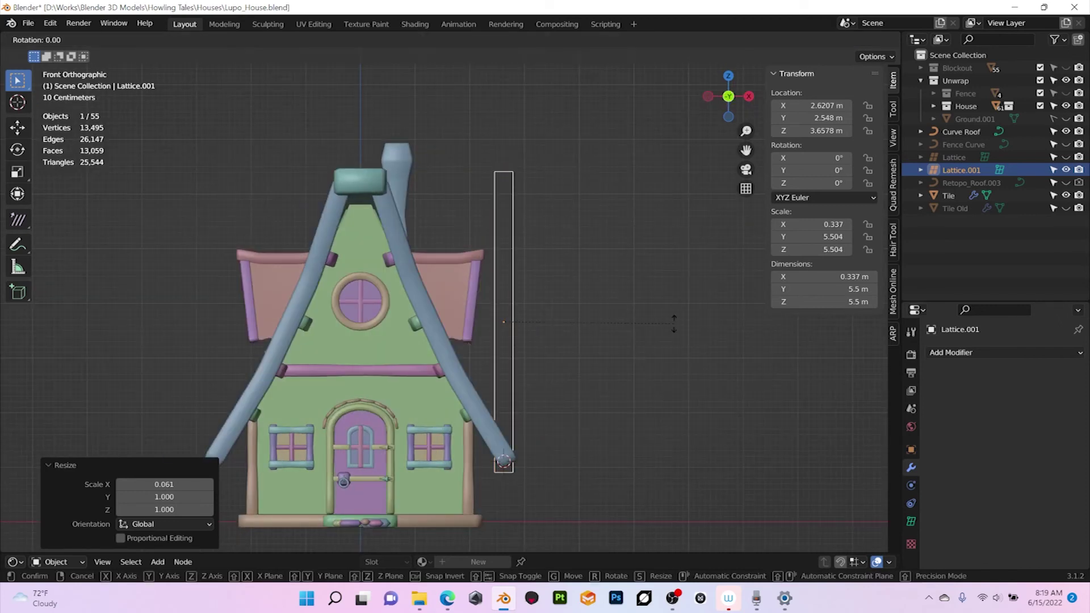
{"action": "key", "text": "x"}
{"action": "key", "text": "y"}
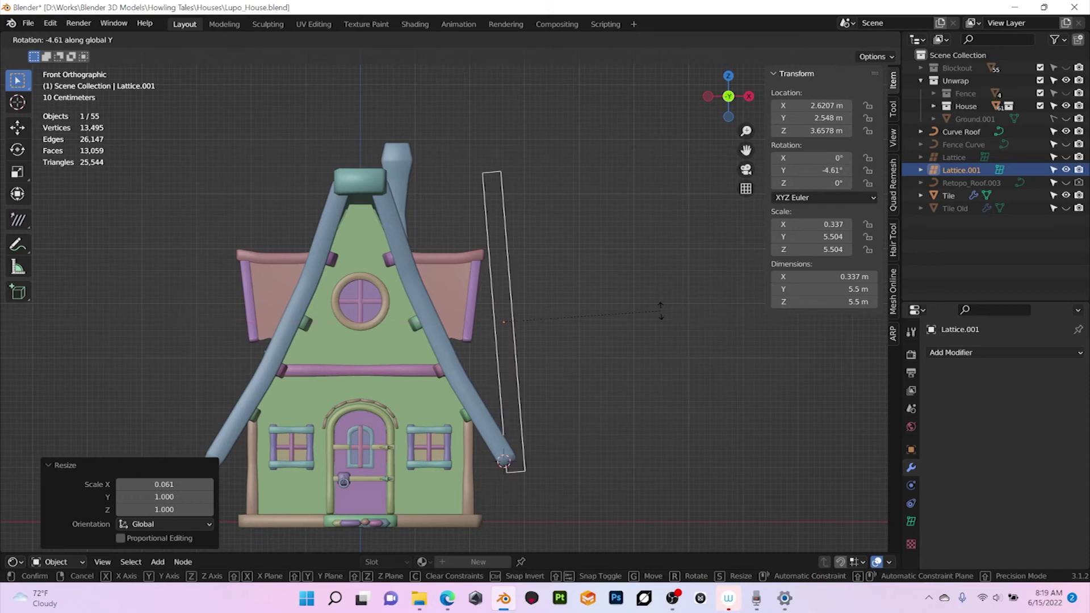
{"action": "left_click", "coordinate": [566, 292]}
- Move the lattice about -1.15 m along X so it overlaps the tiled roof slope
{"action": "key", "text": "g"}
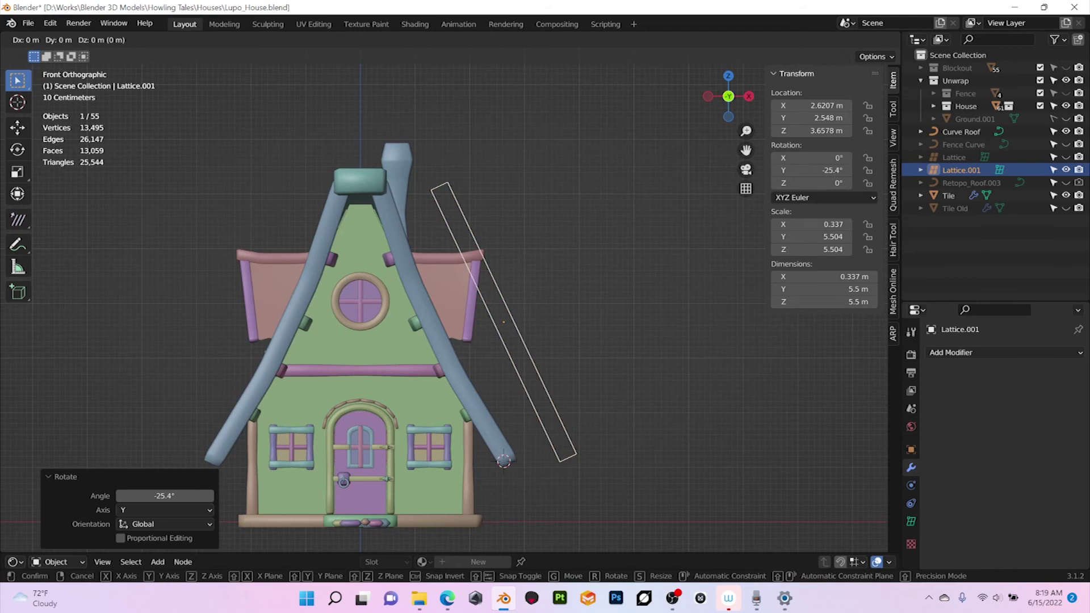
{"action": "key", "text": "x"}
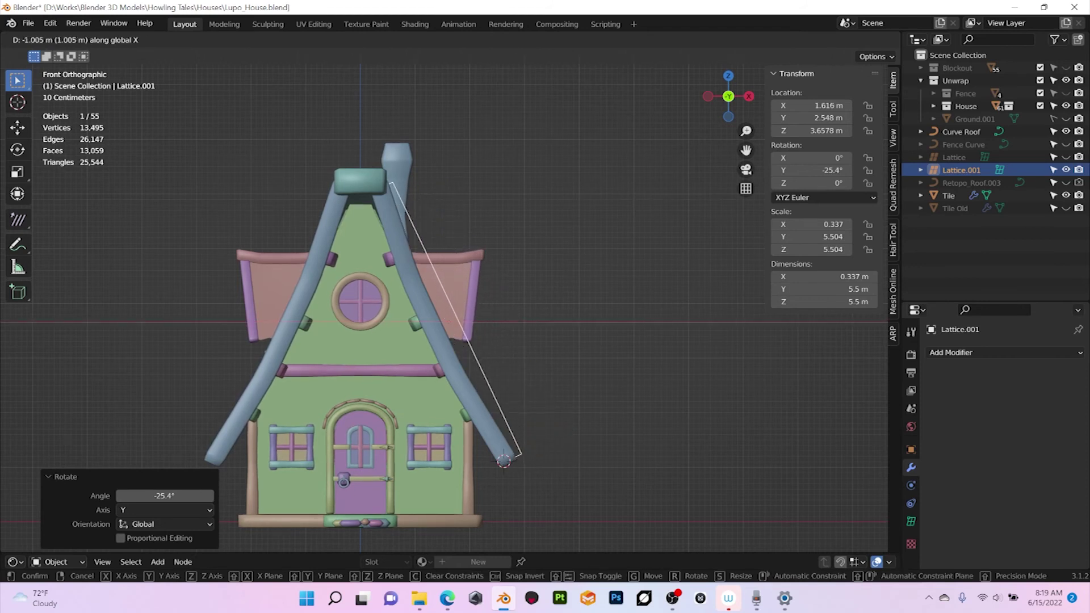
{"action": "left_click", "coordinate": [514, 450]}
- Increase the lattice's W resolution to 3 to add a row of control points midway up the roof
{"action": "middle_click_drag", "start_coordinate": [514, 450], "coordinate": [573, 431]}
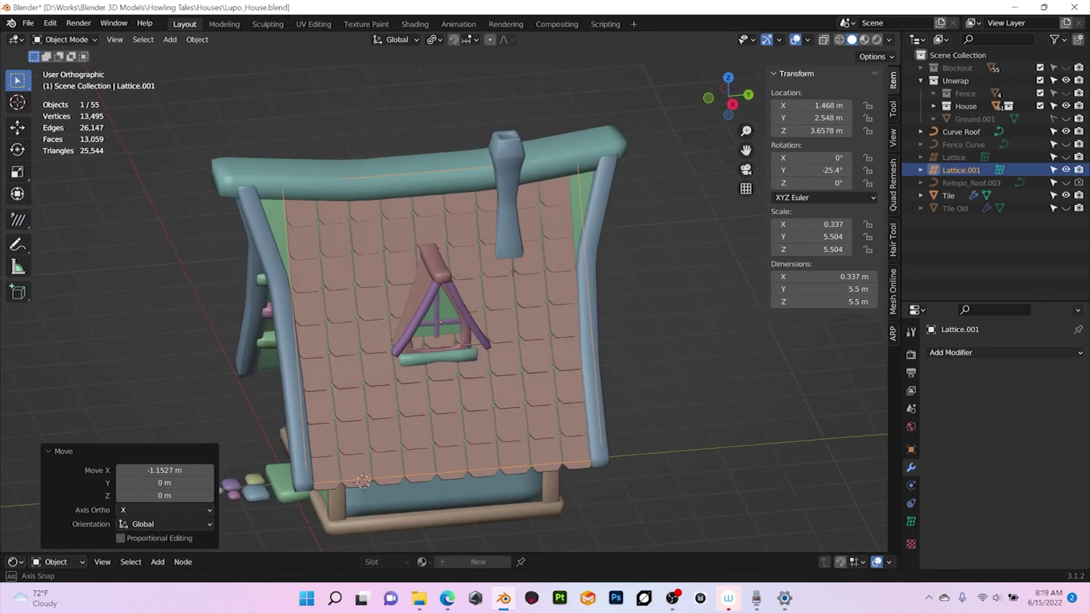
{"action": "middle_click_drag", "start_coordinate": [442, 409], "coordinate": [534, 375]}
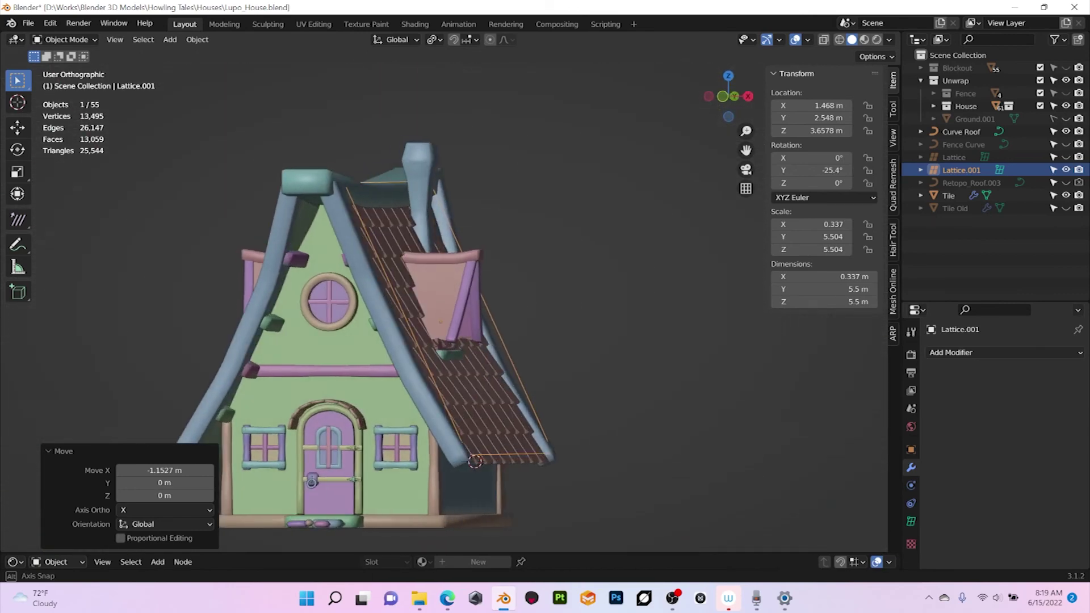
{"action": "middle_click_drag", "start_coordinate": [720, 434], "coordinate": [792, 433]}
{"action": "scroll", "coordinate": [815, 440], "scroll_direction": "up", "scroll_amount": 1}
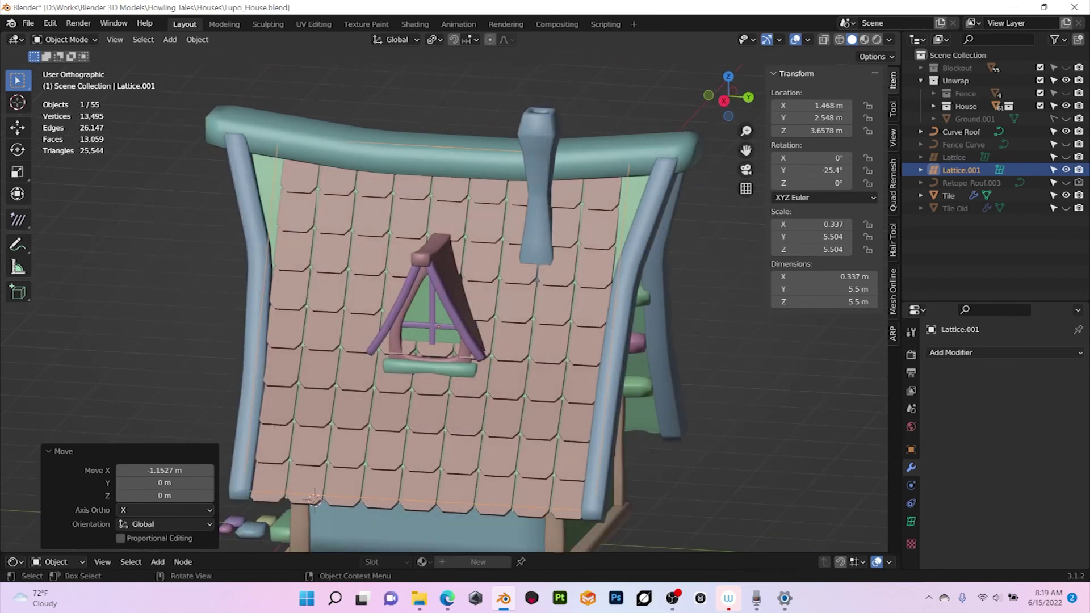
{"action": "key", "text": "KP_4"}
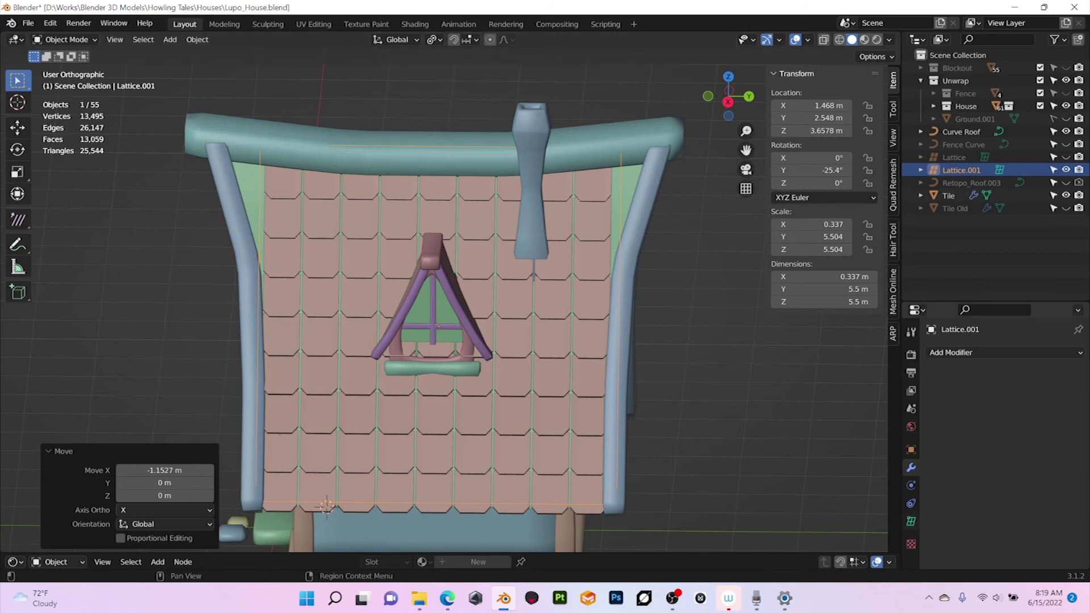
{"action": "left_click", "coordinate": [911, 521]}
{"action": "scroll", "coordinate": [1005, 446], "scroll_direction": "down", "scroll_amount": 1}
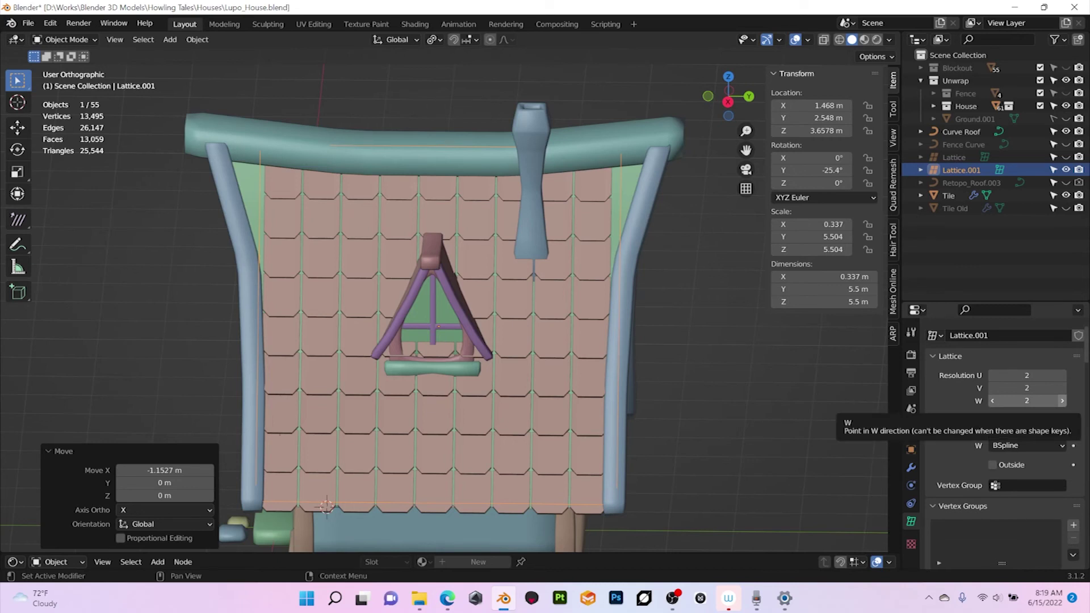
{"action": "left_click", "coordinate": [1062, 401]}
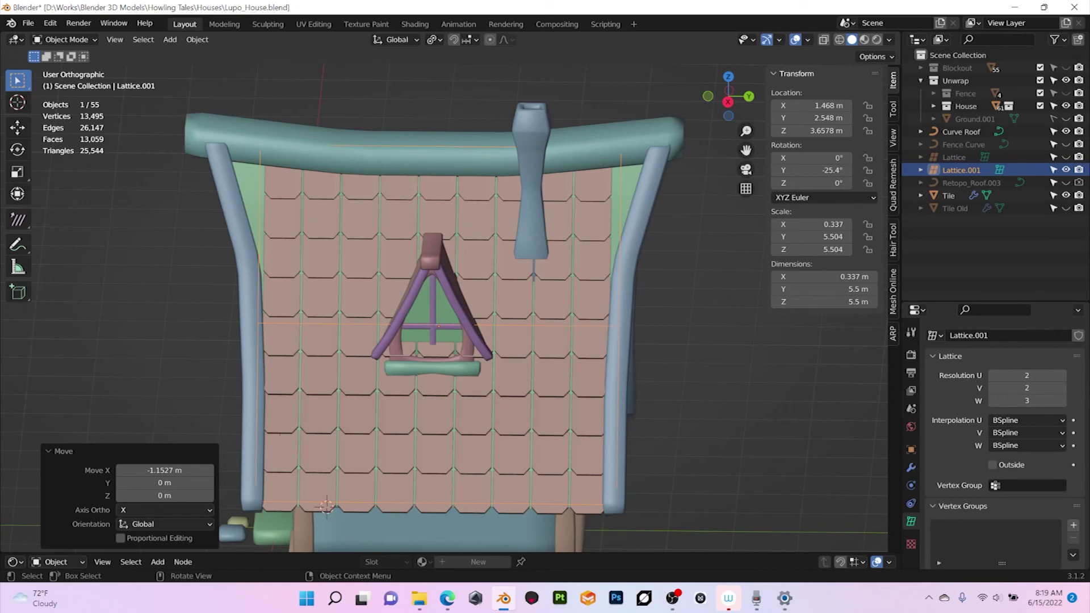
- Add a Lattice modifier to the roof tiles and assign Lattice.001 as its object
{"action": "left_click", "coordinate": [551, 375]}
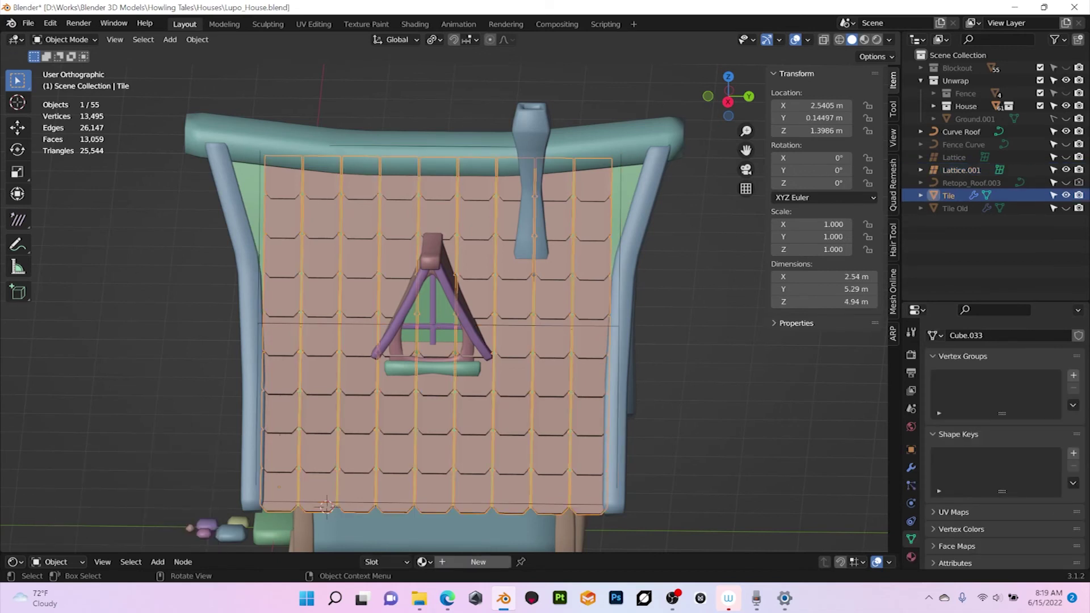
{"action": "left_click", "coordinate": [912, 468]}
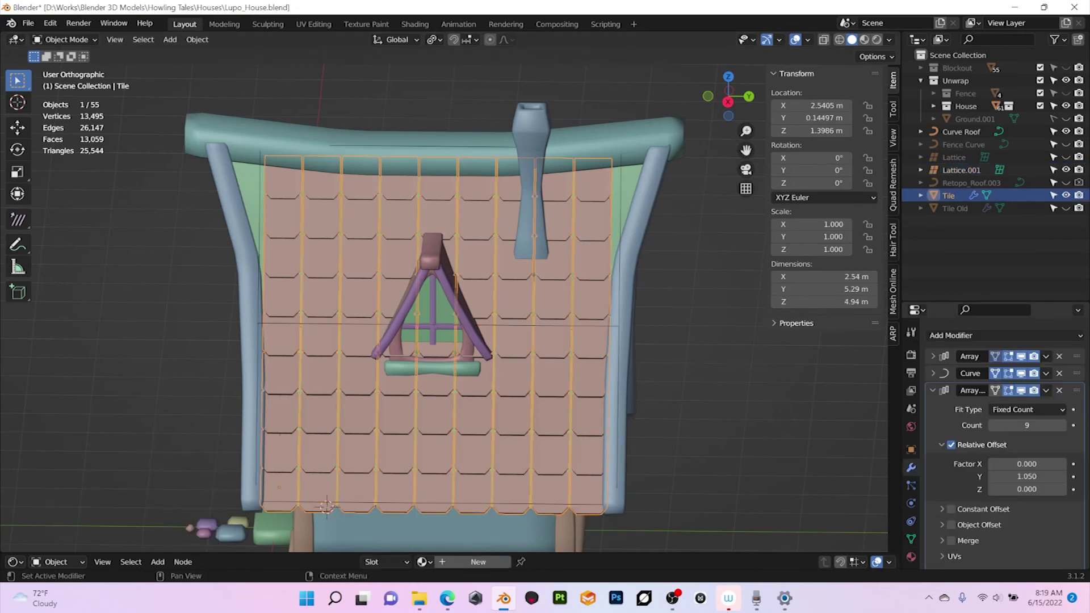
{"action": "left_click", "coordinate": [933, 391]}
{"action": "left_click", "coordinate": [959, 352]}
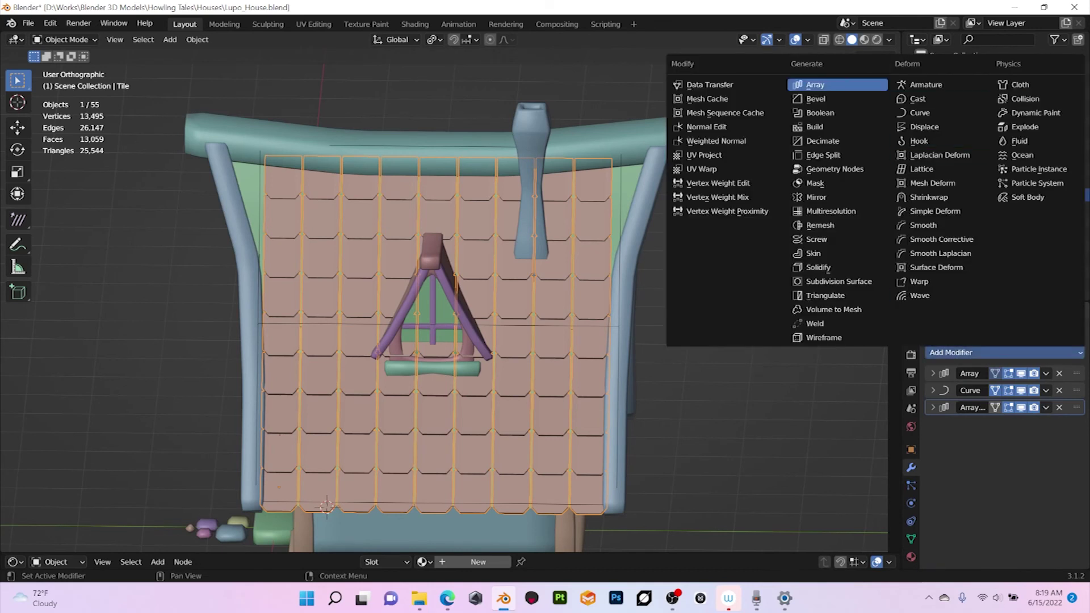
{"action": "left_click", "coordinate": [921, 169]}
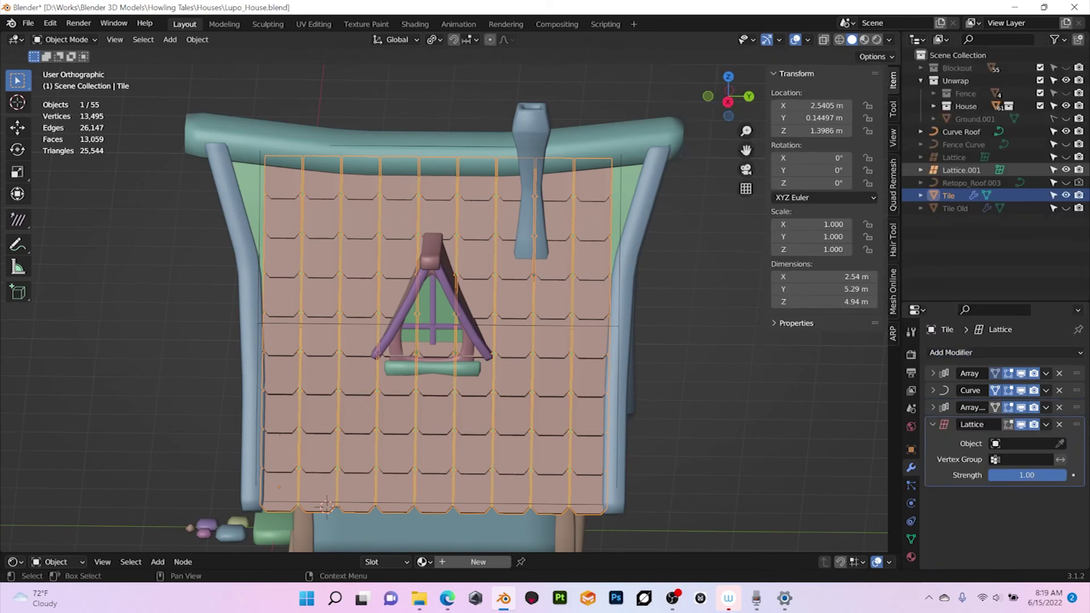
{"action": "left_click", "coordinate": [1059, 444]}
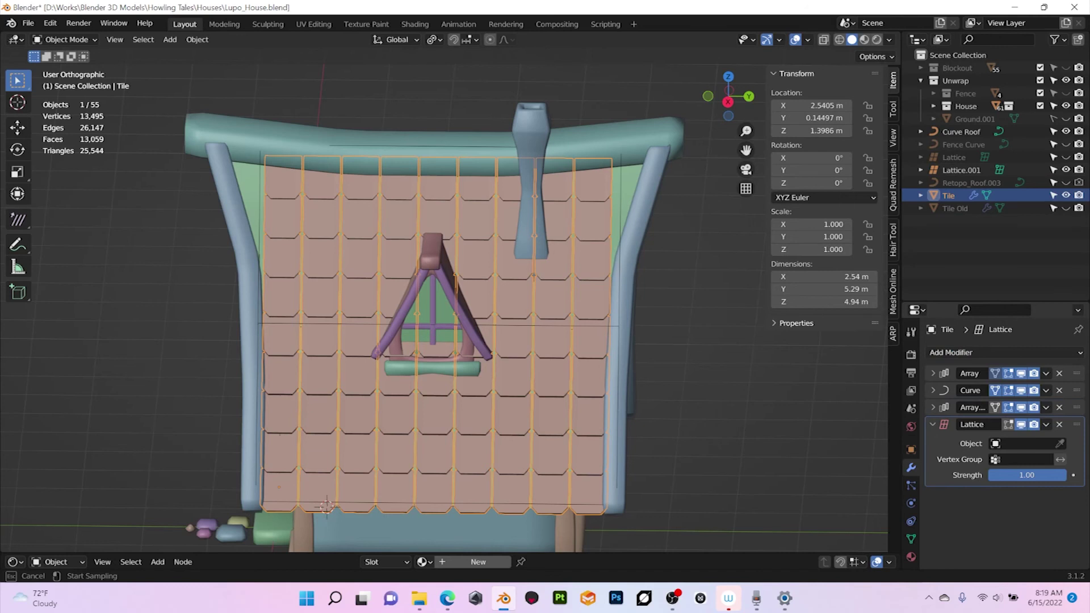
{"action": "left_click", "coordinate": [613, 195]}
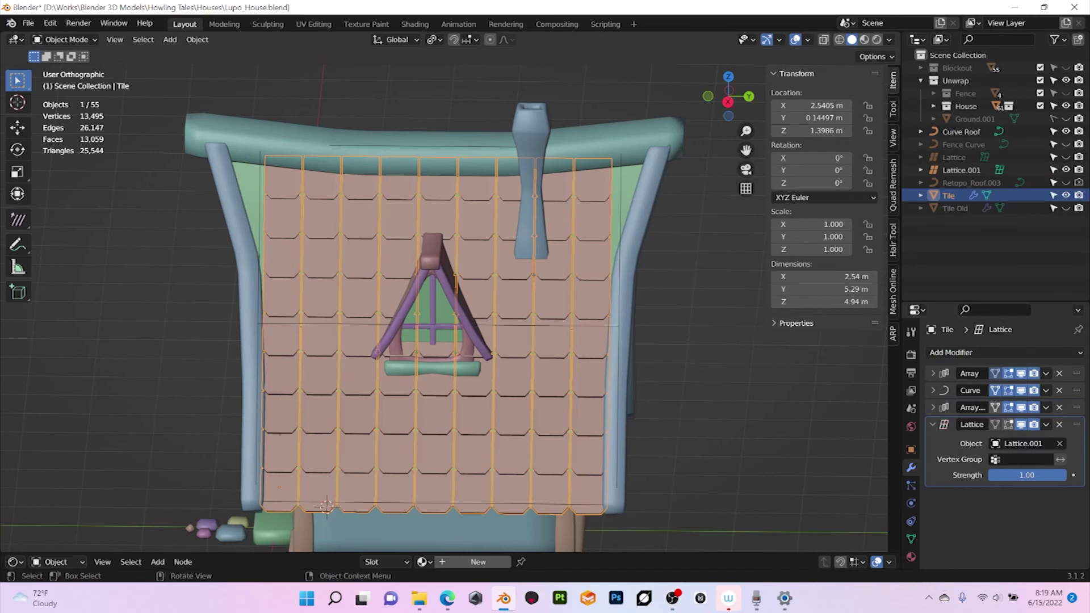
- Open Lattice.001 in Edit Mode and turn on X-ray so its control points can be selected through the roof
{"action": "left_click", "coordinate": [619, 200]}
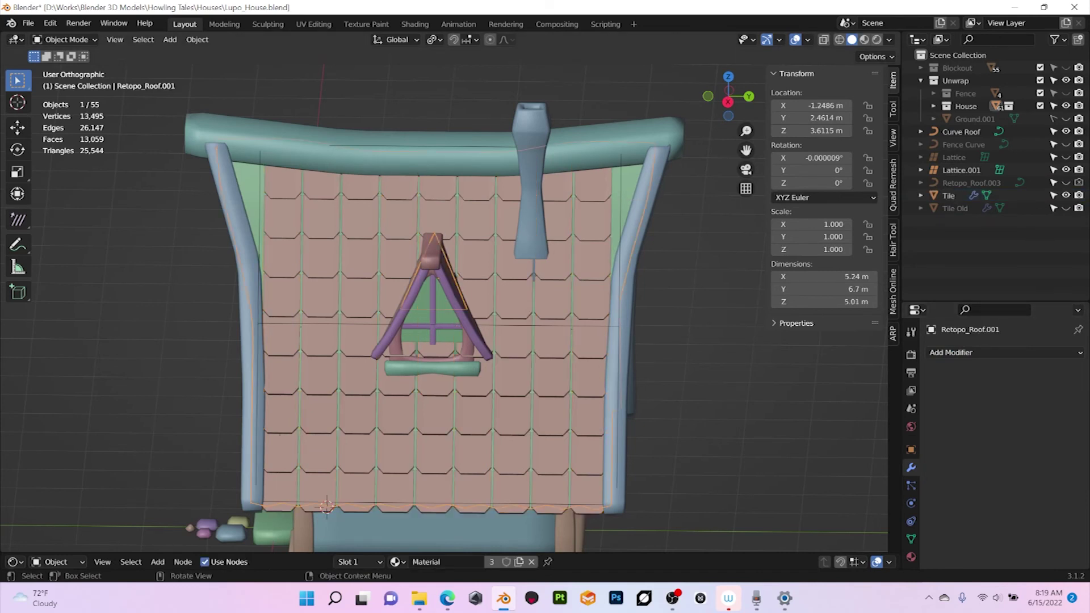
{"action": "left_click", "coordinate": [619, 199]}
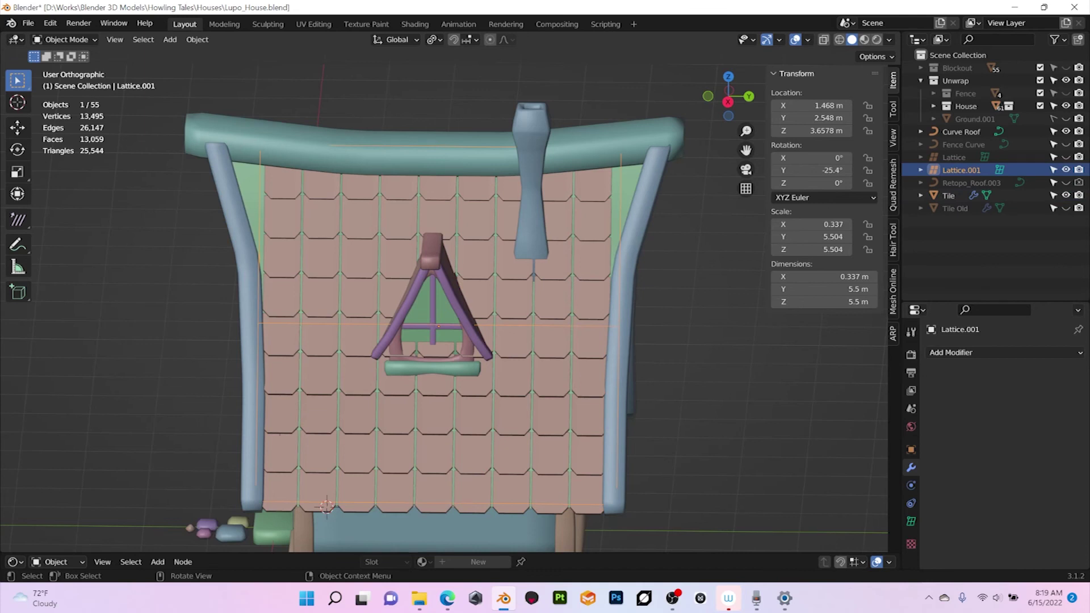
{"action": "key", "text": "Tab"}
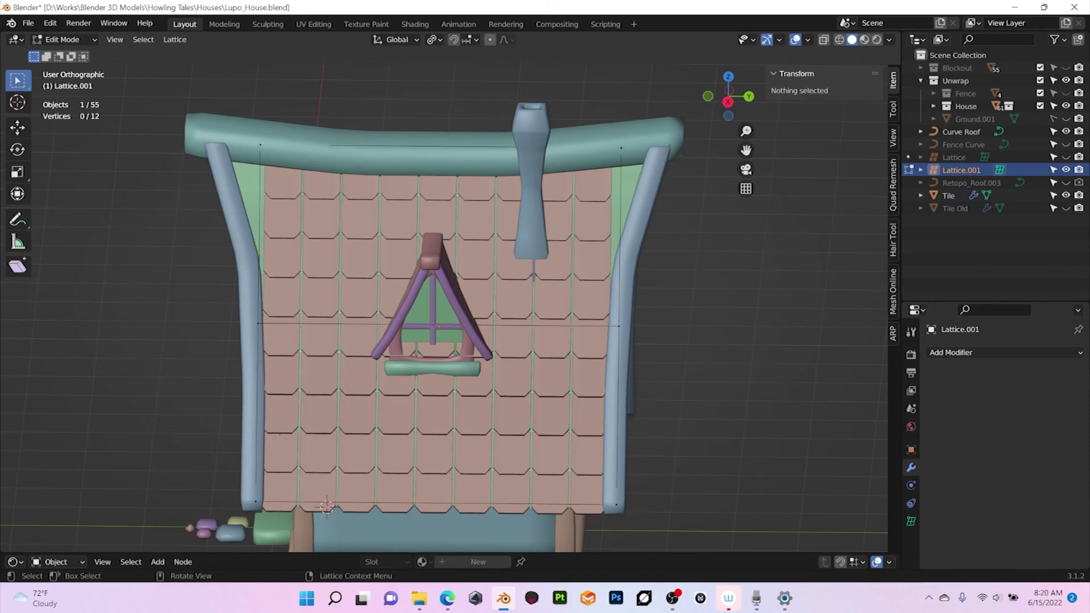
{"action": "middle_click_drag", "start_coordinate": [443, 318], "coordinate": [443, 312]}
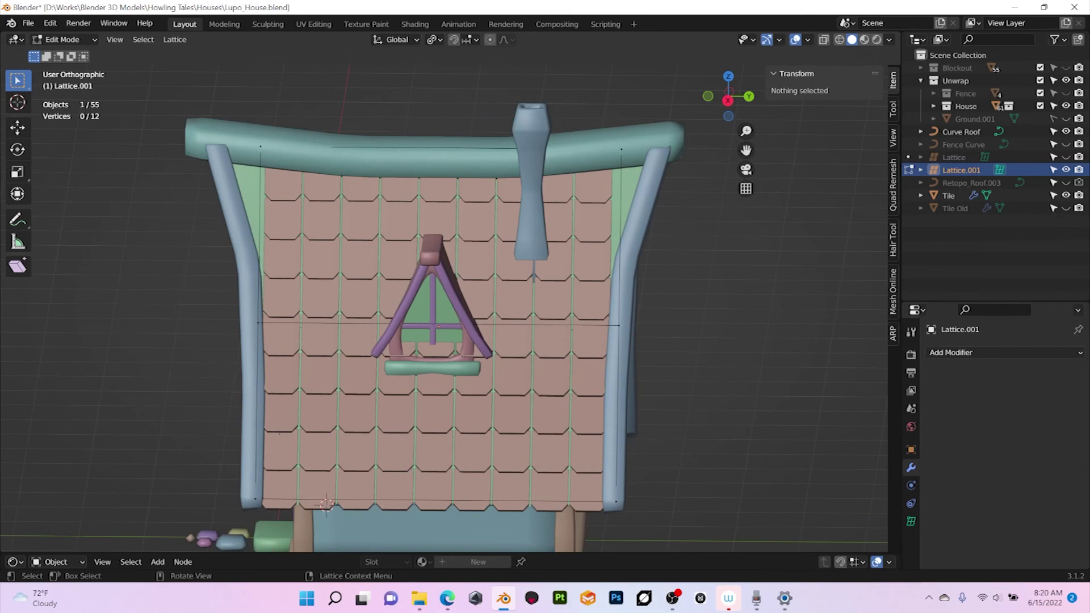
{"action": "key", "text": "alt+z"}
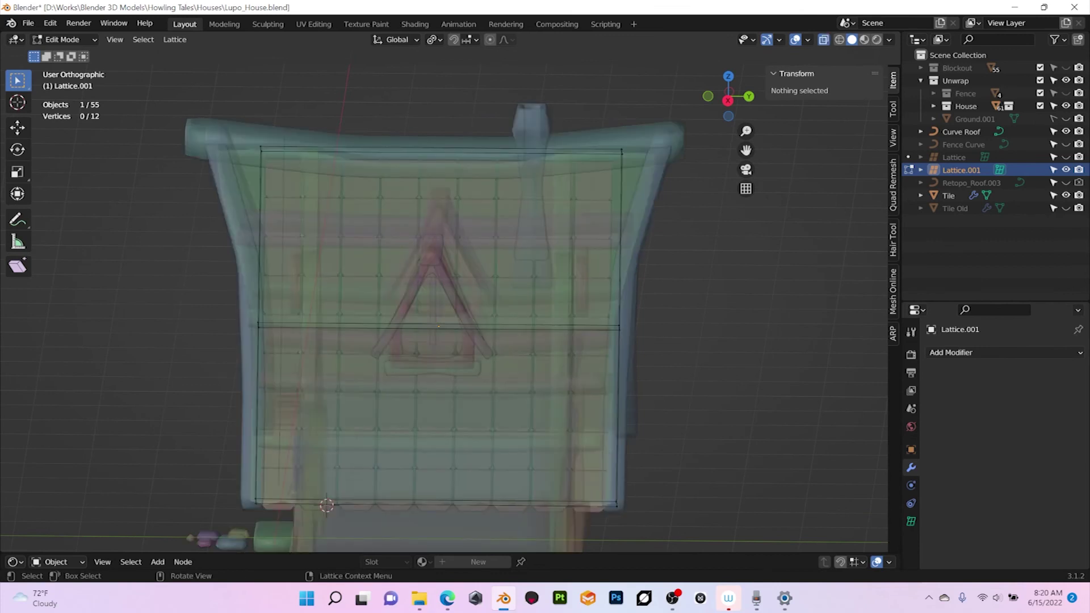
- Move the lattice's two upper control points at the rear of the house about 0.95 m along Y
{"action": "left_click_drag", "start_coordinate": [615, 142], "coordinate": [632, 165]}
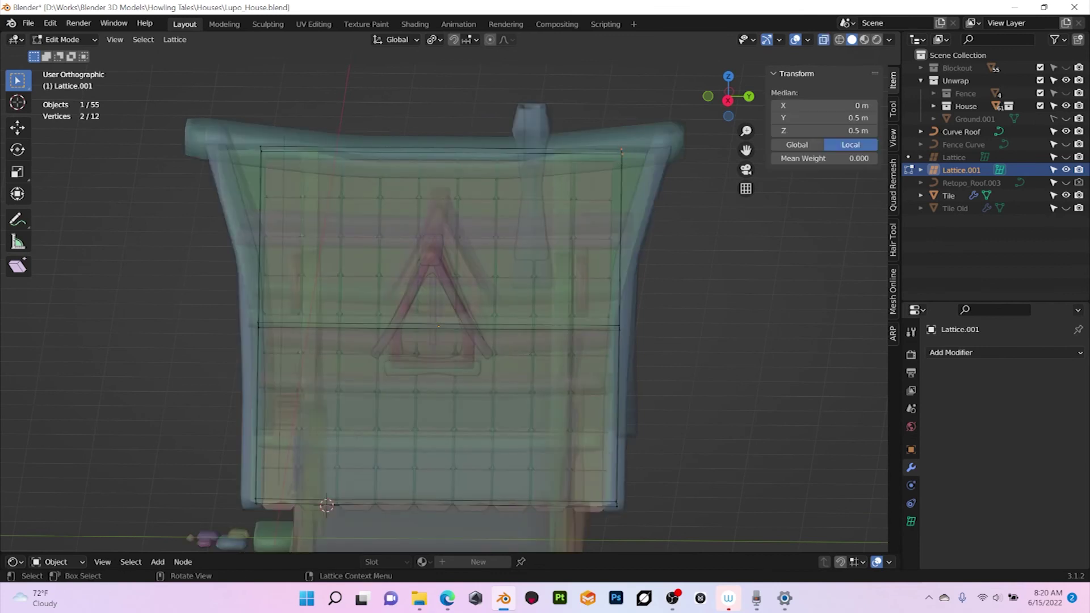
{"action": "middle_click_drag", "start_coordinate": [629, 176], "coordinate": [593, 201]}
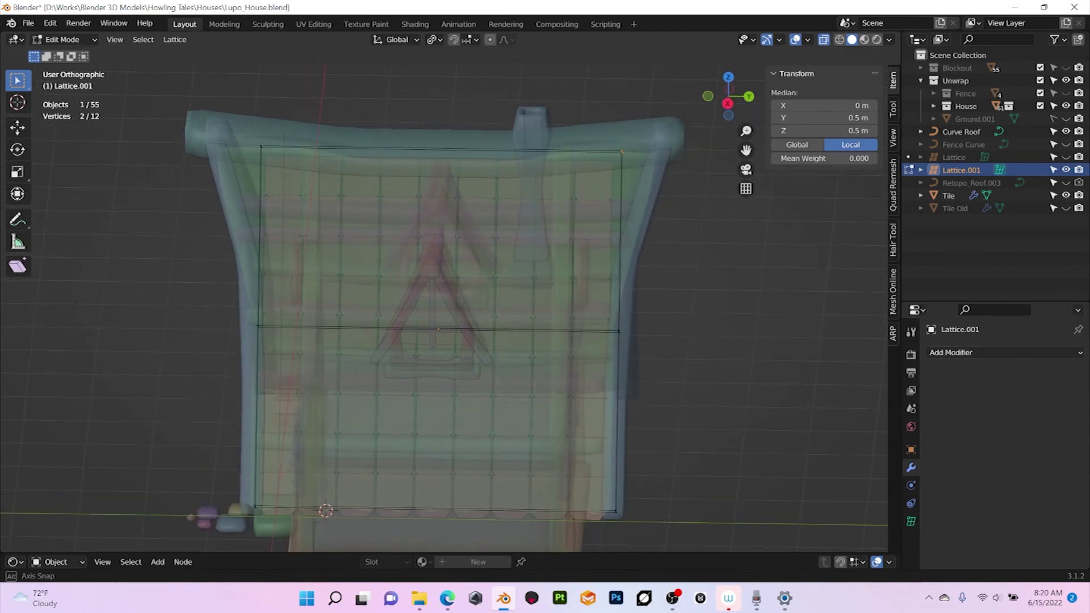
{"action": "key", "text": "g"}
{"action": "key", "text": "y"}
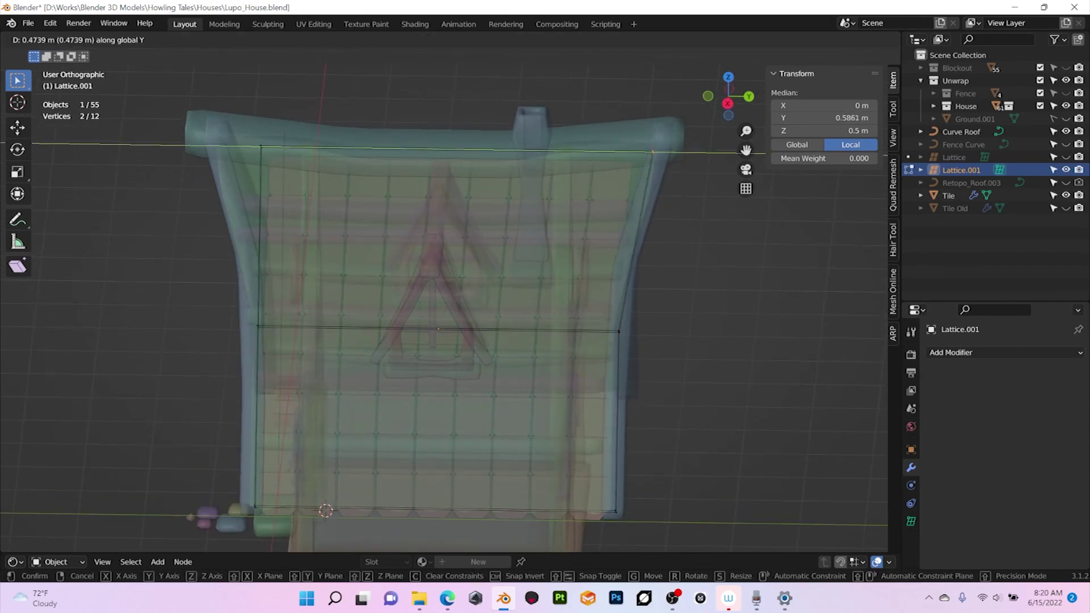
{"action": "key", "text": "Return"}
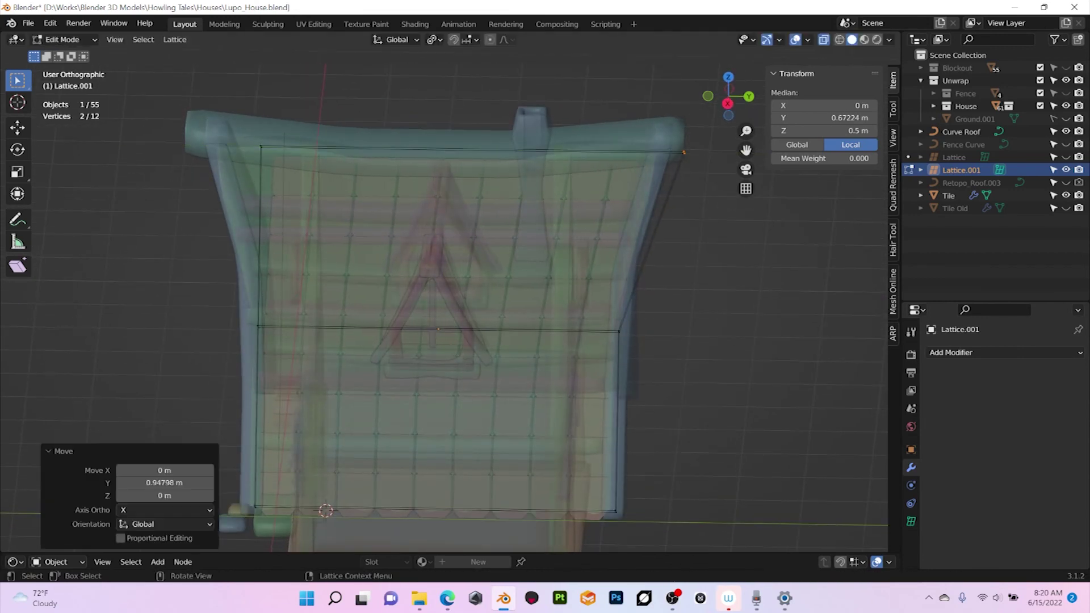
- Move the lattice's two upper control points at the front of the house about -1.22 m along Y
{"action": "key", "text": "ctrl+z"}
{"action": "key", "text": "g"}
{"action": "key", "text": "y"}
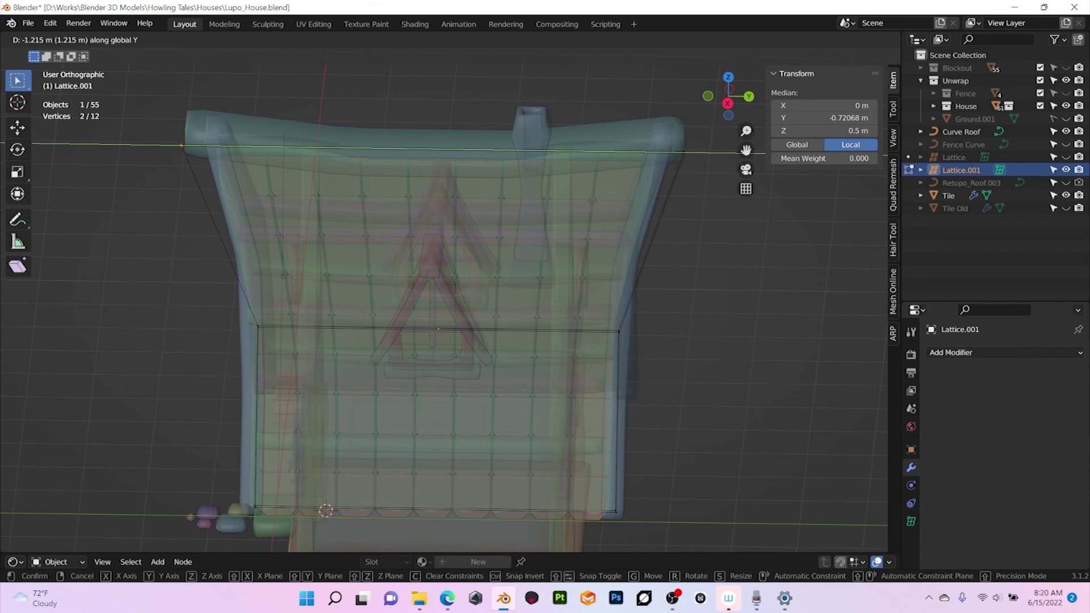
{"action": "left_click", "coordinate": [182, 146]}
- Shift the upper rear control points of the lattice a further 0.16 m or so outward along Y
{"action": "left_click_drag", "start_coordinate": [659, 136], "coordinate": [716, 183]}
{"action": "key", "text": "g"}
{"action": "key", "text": "y"}
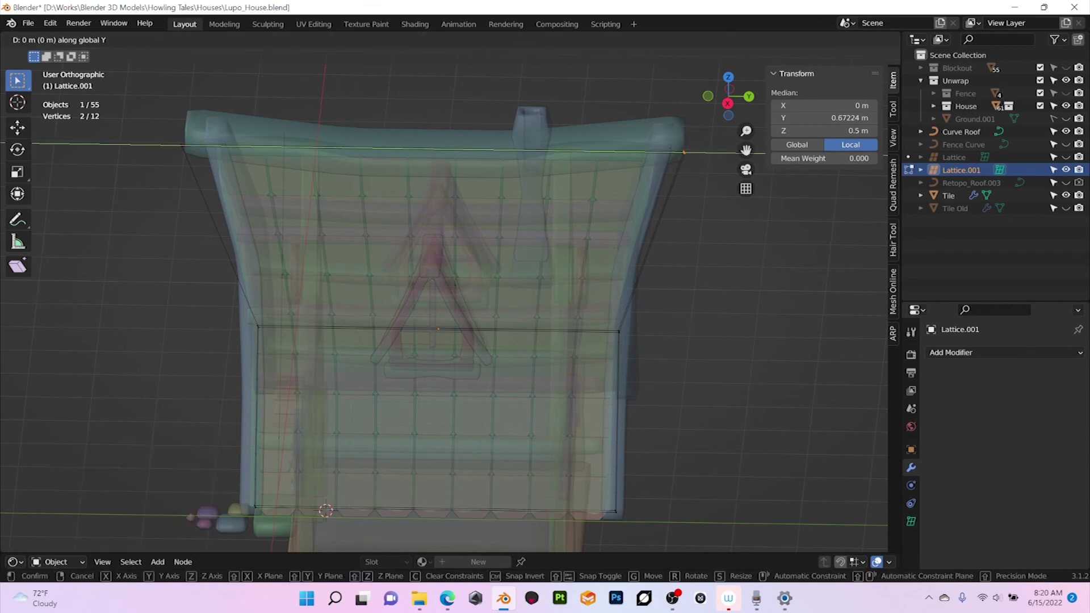
{"action": "left_click", "coordinate": [726, 182]}
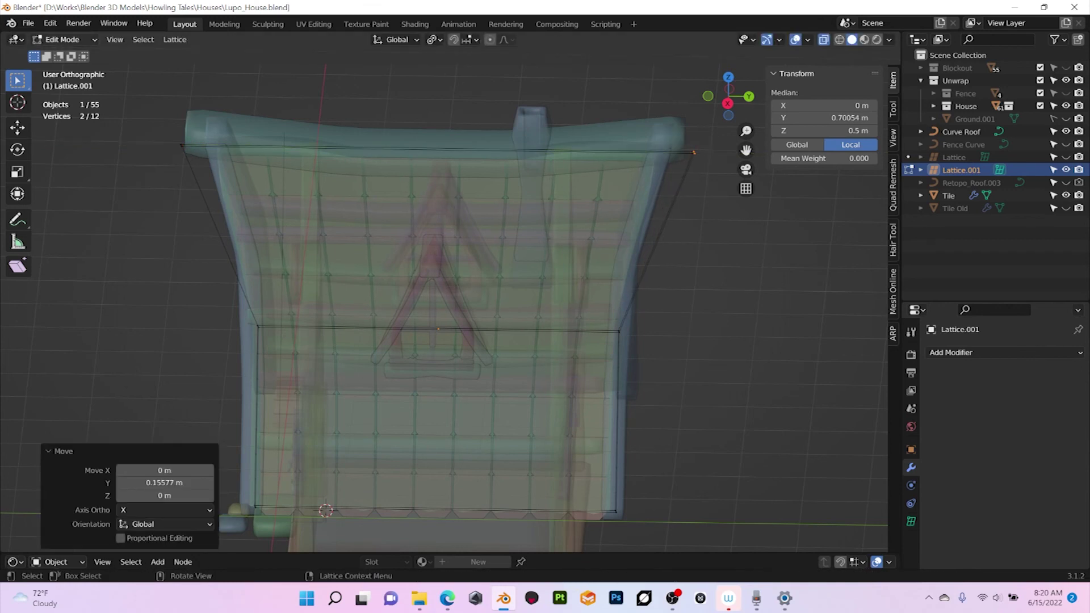
- Return to Object Mode, turn off X-ray and deselect everything
{"action": "left_click", "coordinate": [62, 39]}
{"action": "left_click", "coordinate": [62, 55]}
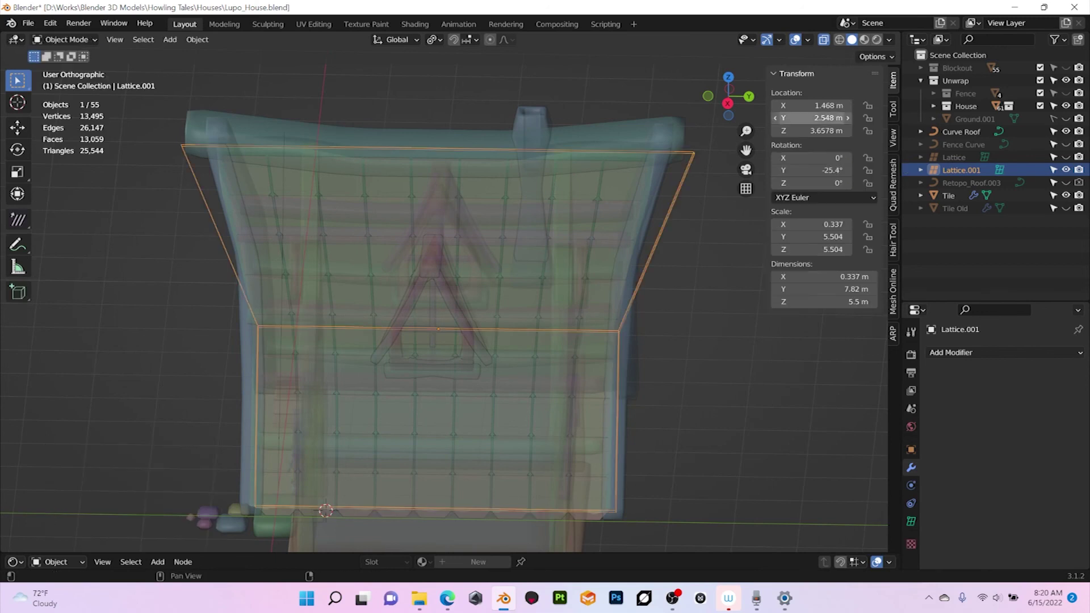
{"action": "key", "text": "alt+z"}
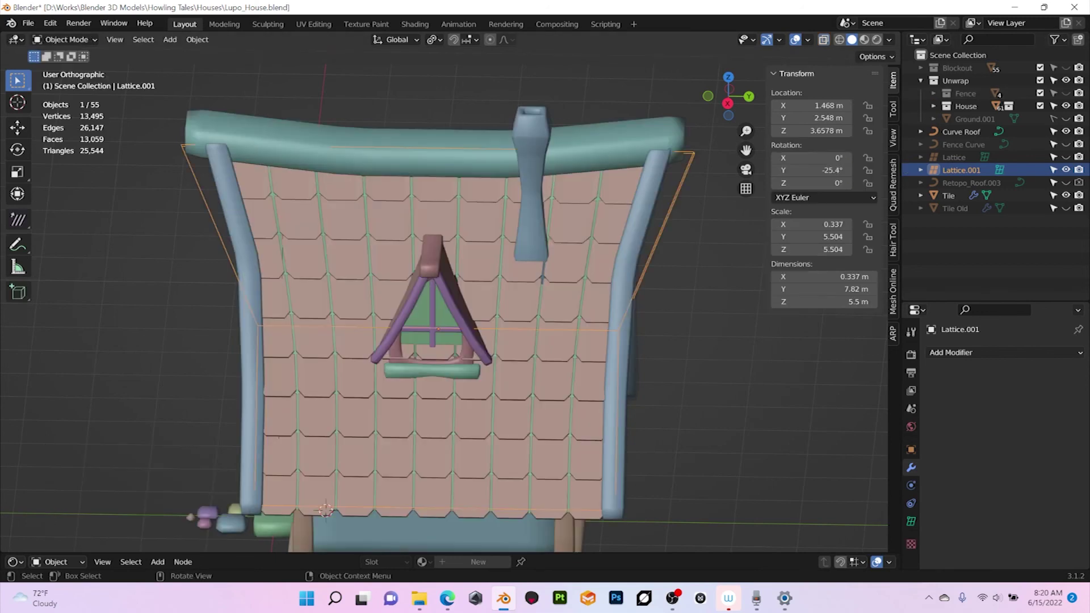
{"action": "scroll", "coordinate": [442, 307], "scroll_direction": "down", "scroll_amount": 2}
{"action": "key", "text": "alt+a"}
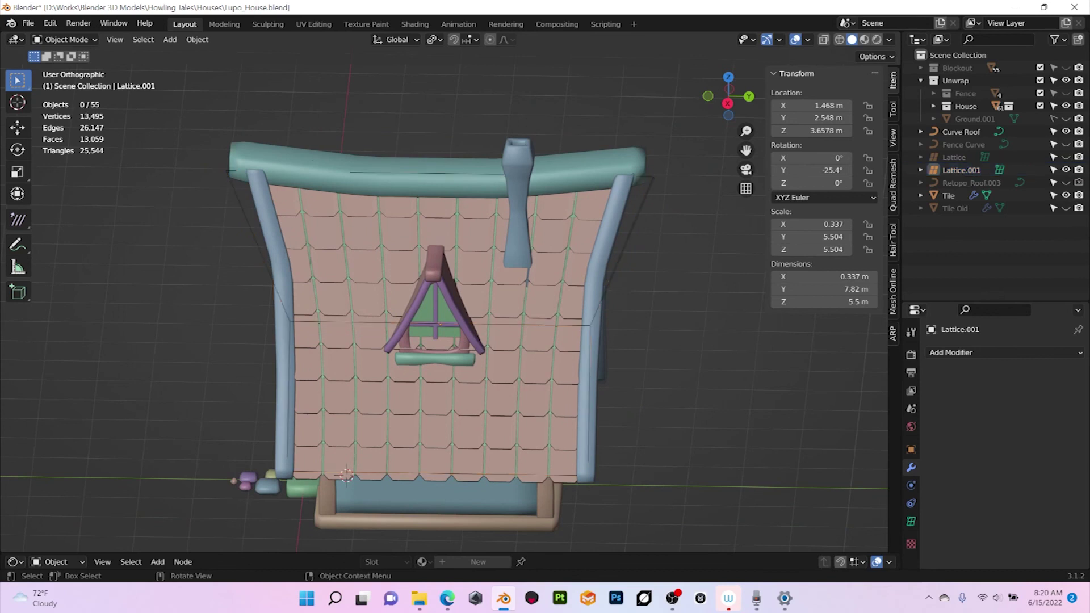
- Add a Mirror modifier to the roof tiles after their Lattice modifier
{"action": "middle_click_drag", "start_coordinate": [443, 307], "coordinate": [375, 318]}
{"action": "scroll", "coordinate": [443, 306], "scroll_direction": "down", "scroll_amount": 3}
{"action": "scroll", "coordinate": [443, 307], "scroll_direction": "up", "scroll_amount": 3}
{"action": "scroll", "coordinate": [444, 299], "scroll_direction": "down", "scroll_amount": 2}
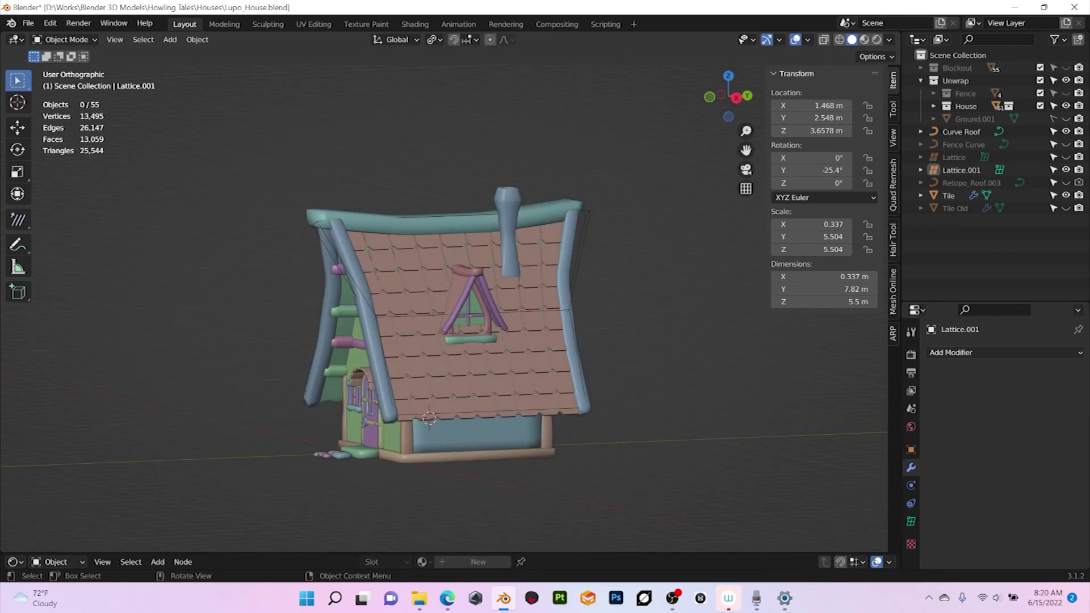
{"action": "left_click", "coordinate": [579, 250]}
{"action": "middle_click_drag", "start_coordinate": [579, 250], "coordinate": [574, 258]}
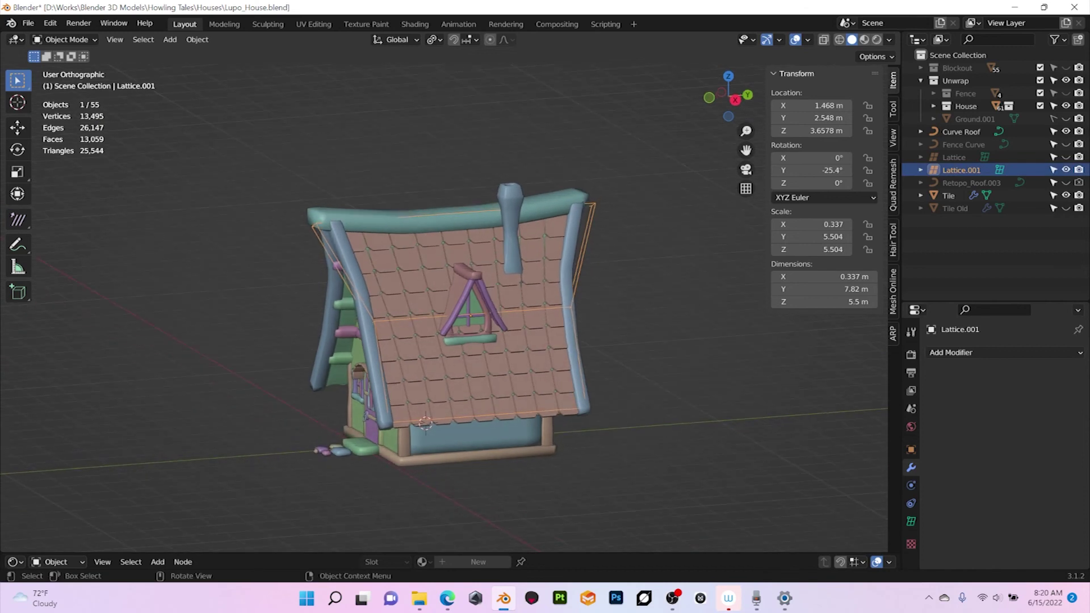
{"action": "left_click", "coordinate": [537, 296]}
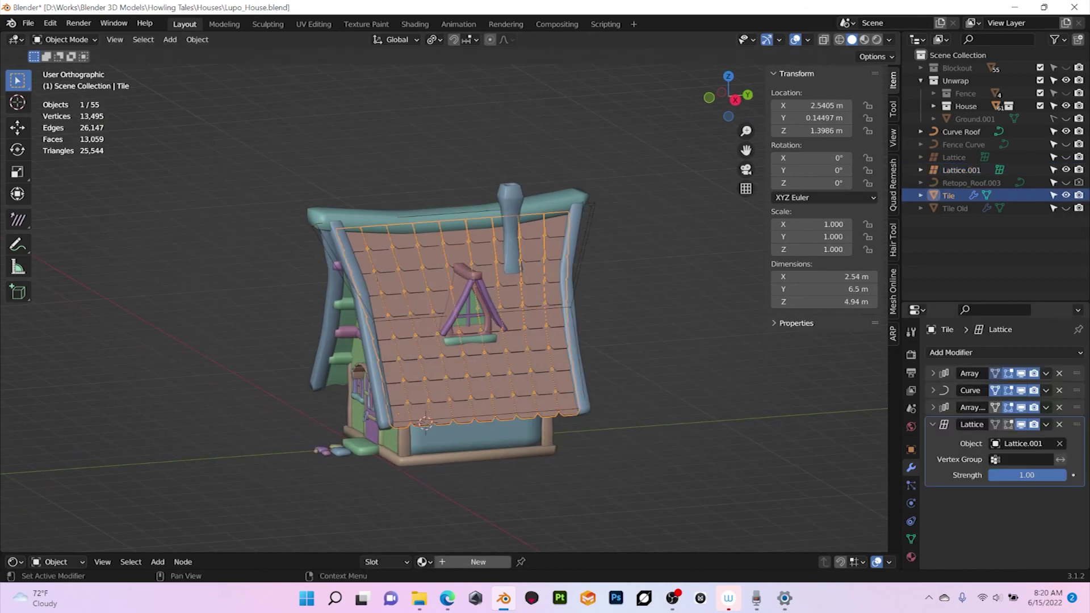
{"action": "left_click", "coordinate": [932, 424]}
{"action": "left_click", "coordinate": [965, 353]}
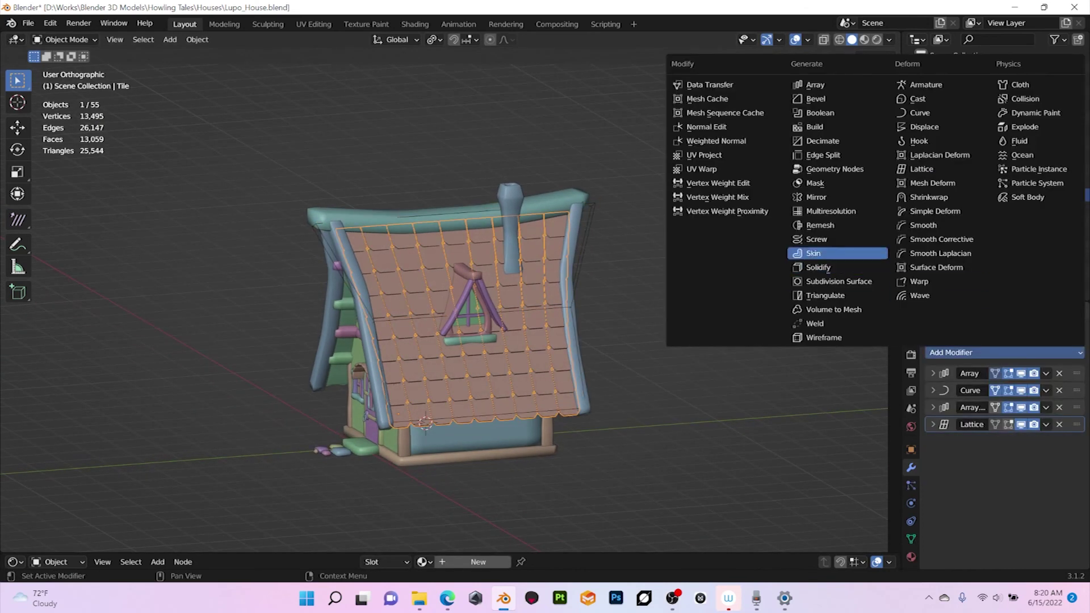
{"action": "left_click", "coordinate": [816, 197]}
- Set the front wall, Retopo_Wall Front.001, as the Mirror modifier's mirror object, and deselect the tiles
{"action": "middle_click_drag", "start_coordinate": [511, 340], "coordinate": [417, 332]}
{"action": "scroll", "coordinate": [418, 341], "scroll_direction": "up", "scroll_amount": 2}
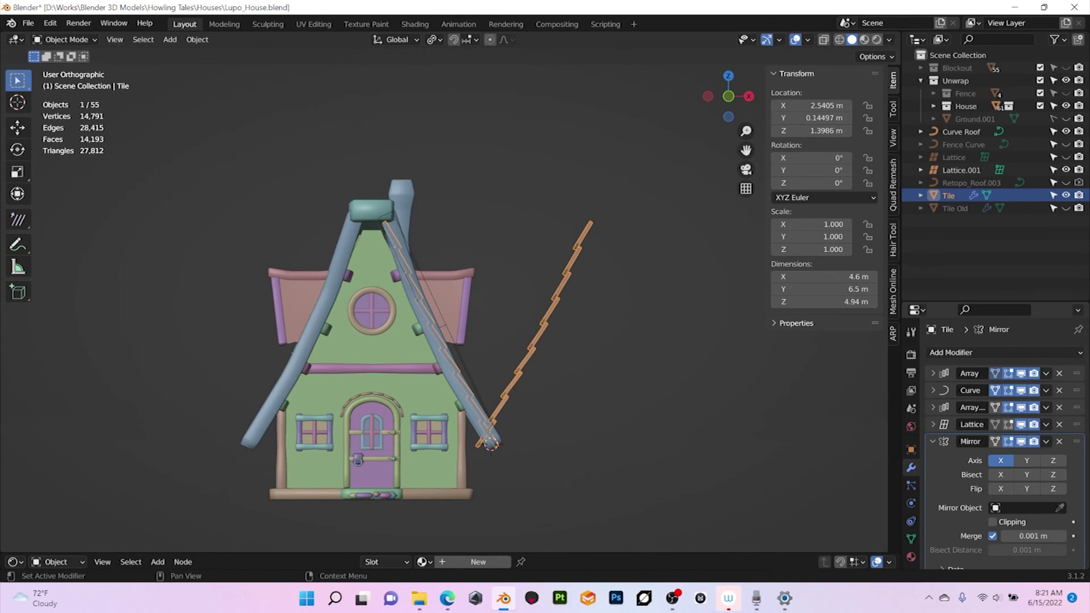
{"action": "left_click", "coordinate": [1060, 507]}
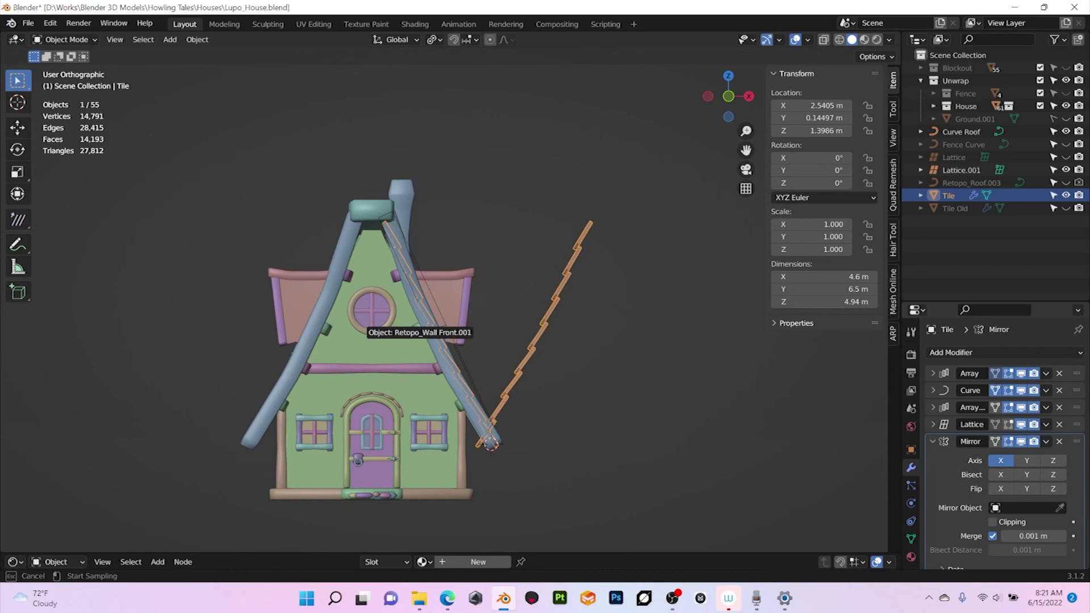
{"action": "left_click", "coordinate": [491, 442]}
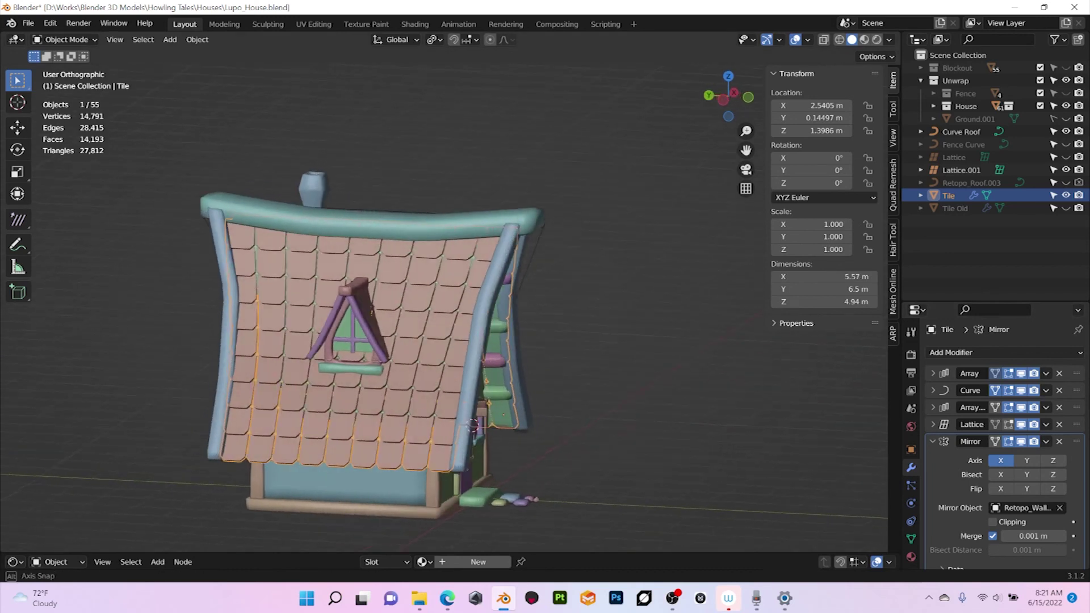
{"action": "key", "text": "alt+a"}
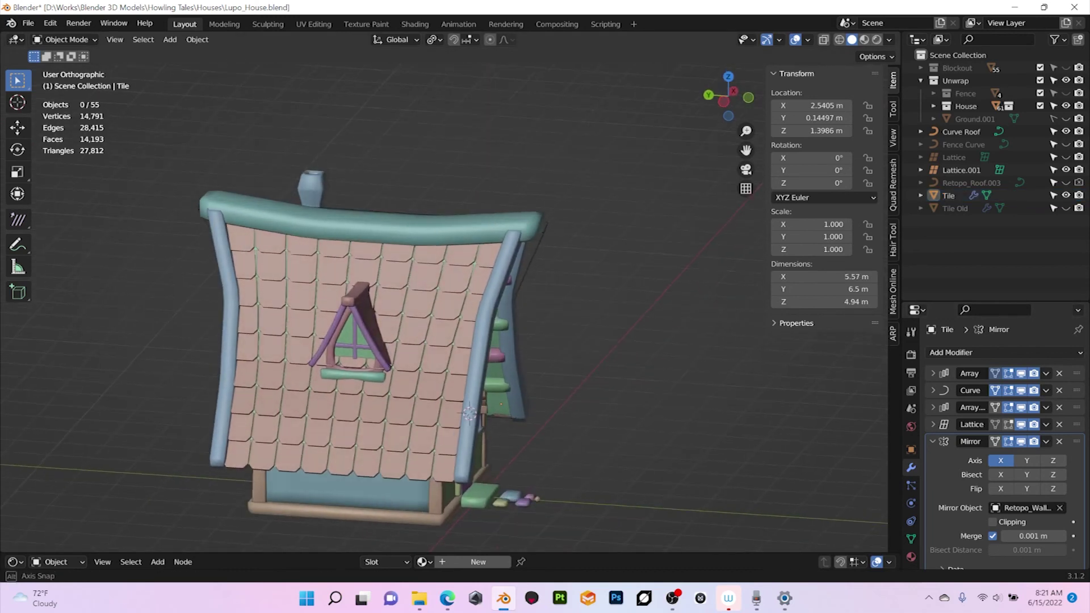